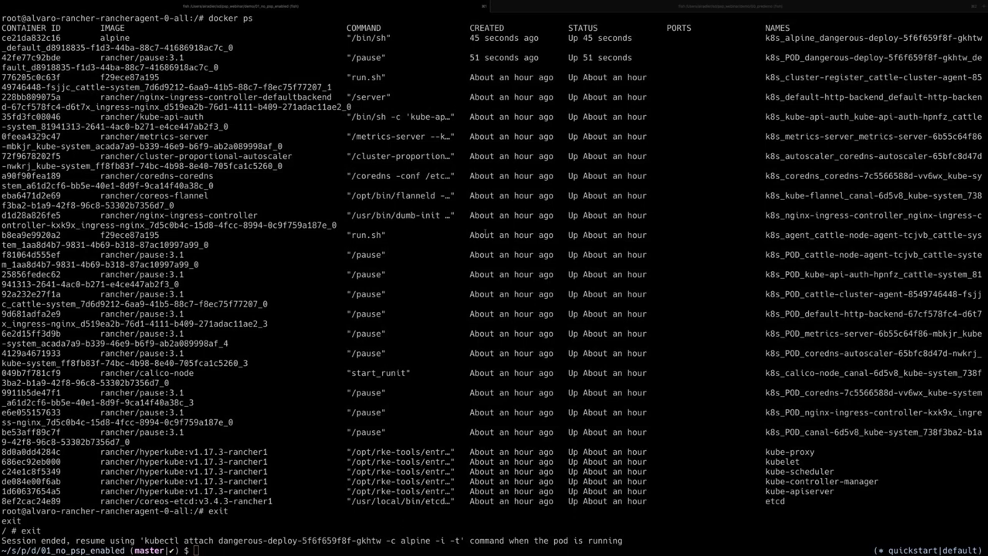
Step: Change into the demo's 02_psp_enabled directory, list its files, and clear the terminal
{"action": "type", "text": "02_psp_enabled/"}
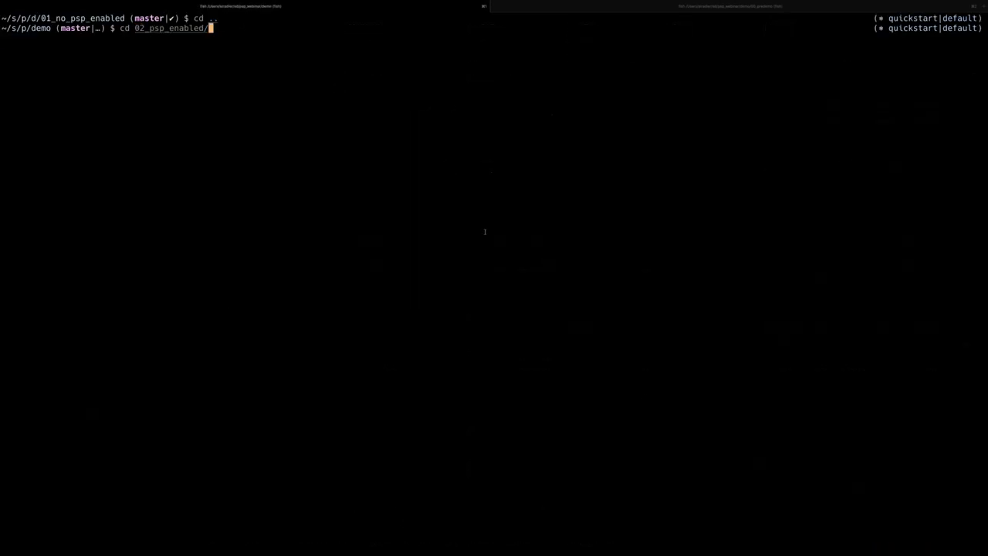
{"action": "key", "text": "Return"}
{"action": "type", "text": "ls"}
{"action": "key", "text": "Return"}
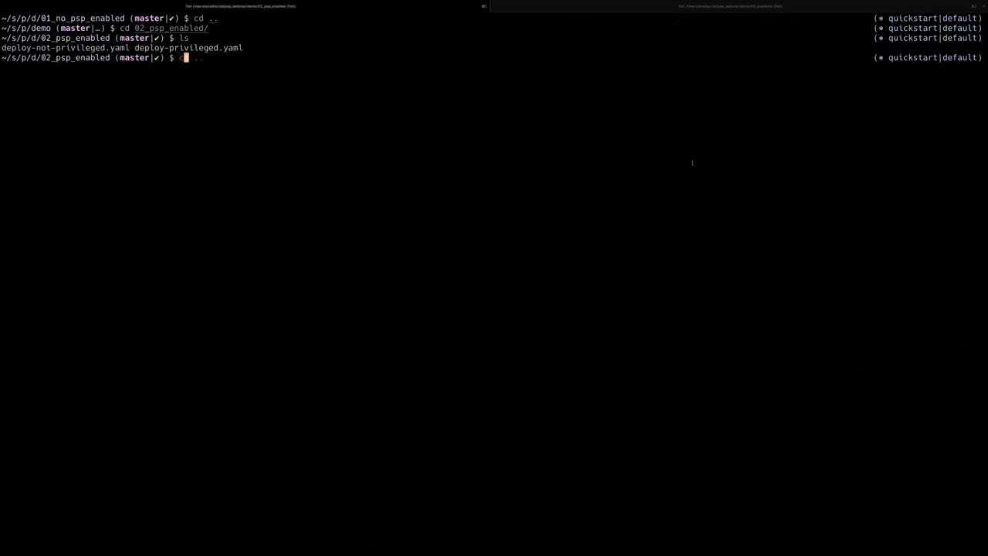
{"action": "key", "text": "ctrl+l"}
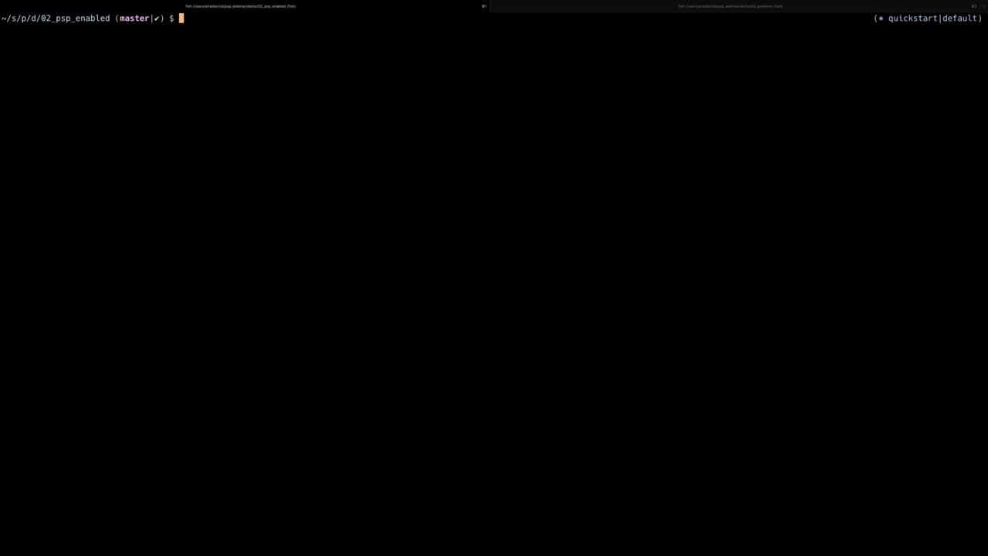
Step: Switch to Rancher in the browser and open the quickstart cluster for editing from its dashboard
{"action": "key", "text": "super+Tab"}
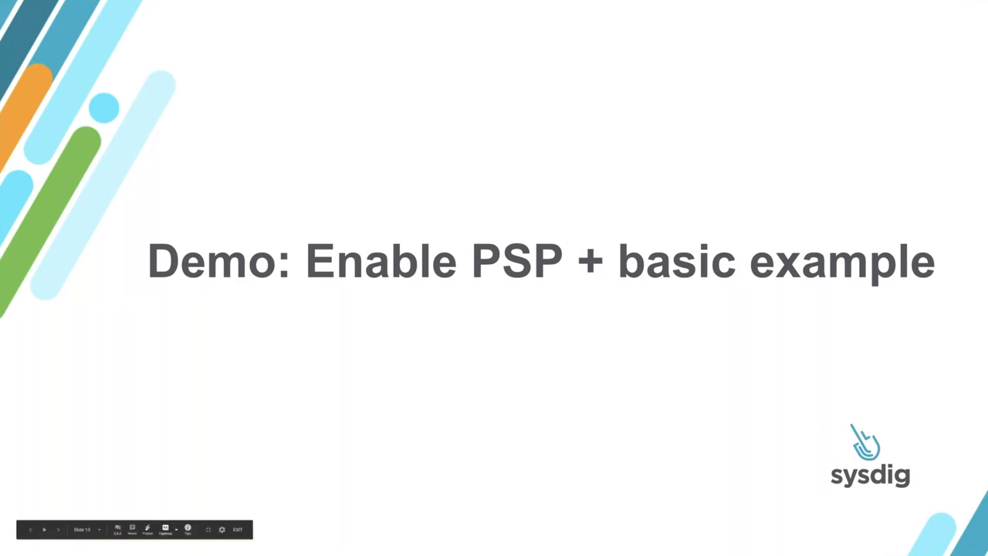
{"action": "key", "text": "Escape"}
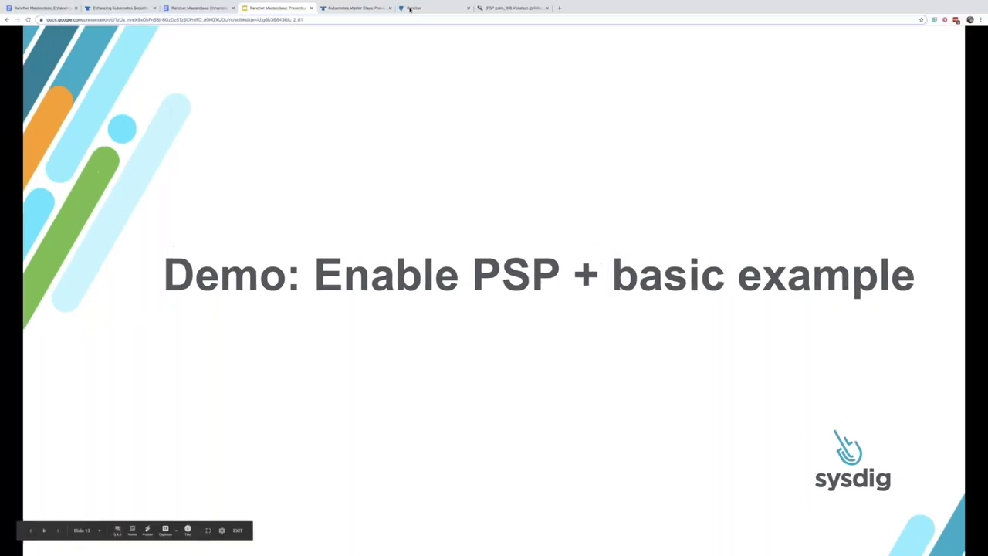
{"action": "left_click", "coordinate": [410, 9]}
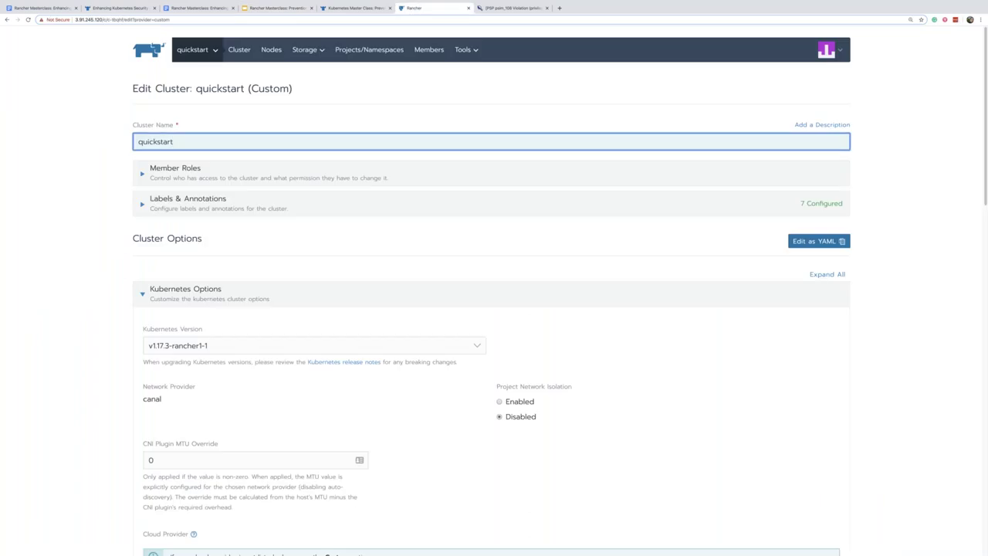
{"action": "left_click", "coordinate": [193, 50]}
{"action": "left_click", "coordinate": [232, 51]}
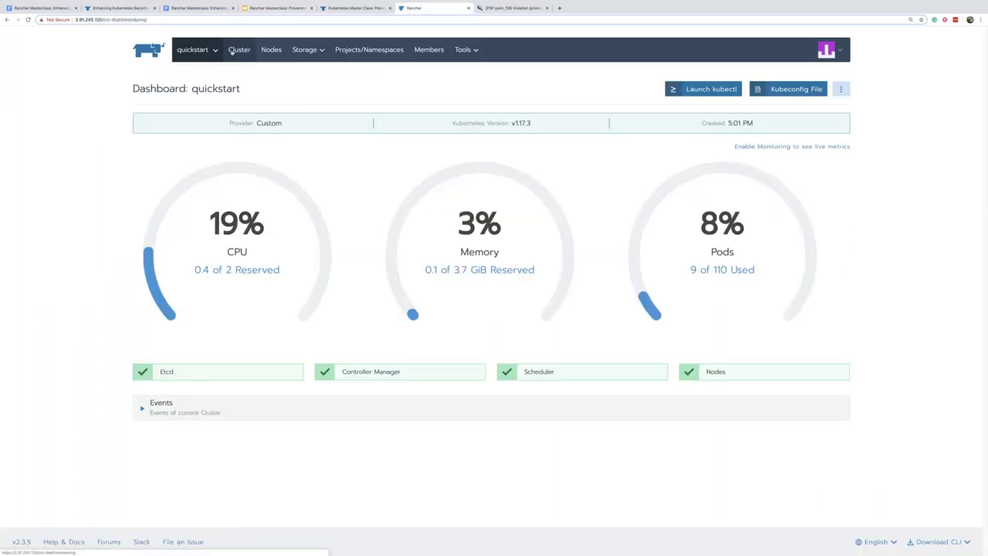
{"action": "left_click_drag", "start_coordinate": [199, 90], "coordinate": [239, 90]}
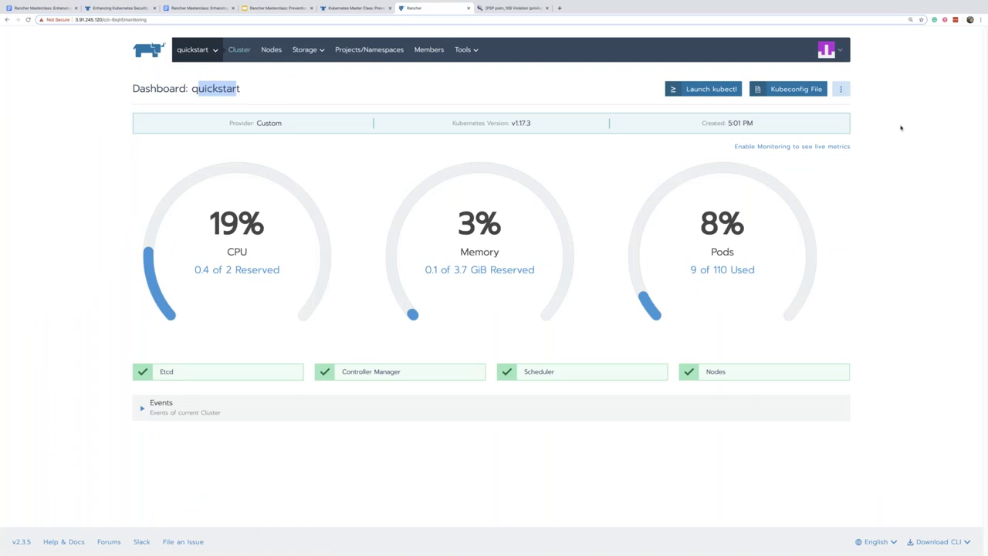
{"action": "left_click", "coordinate": [900, 128]}
{"action": "left_click", "coordinate": [841, 89]}
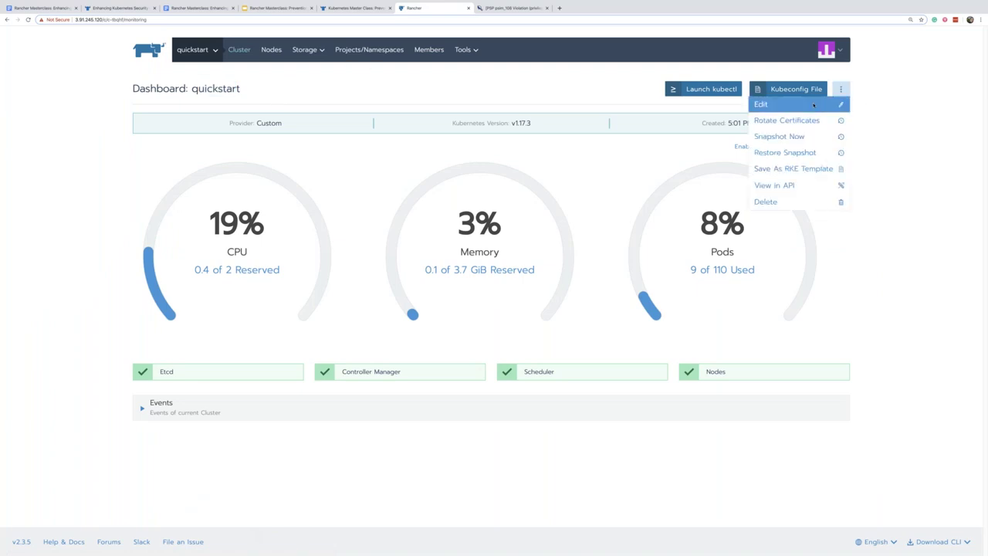
{"action": "left_click", "coordinate": [813, 105]}
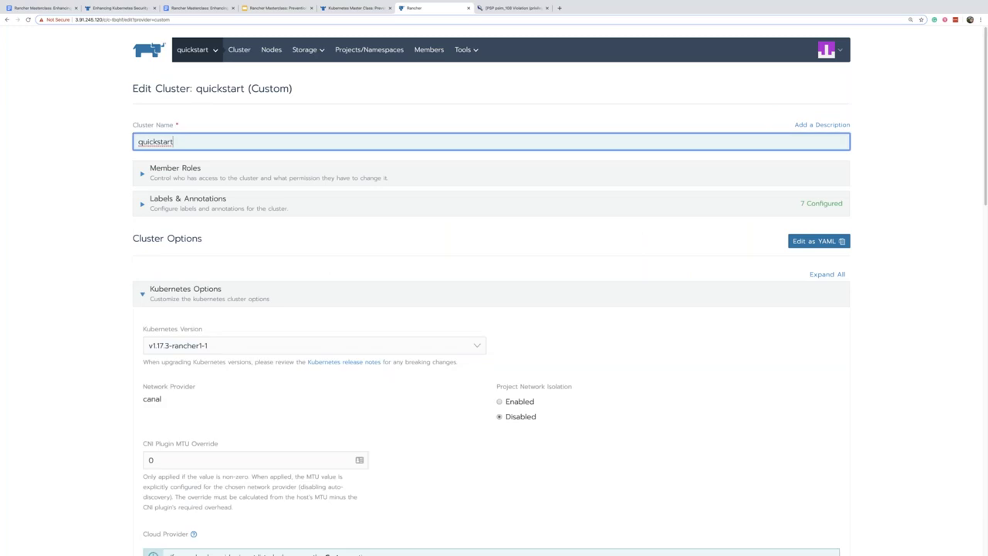
Step: Enable Pod Security Policy Support with restricted as the default policy in the advanced cluster options, and save the cluster
{"action": "scroll", "coordinate": [494, 309], "scroll_direction": "down", "scroll_amount": 5}
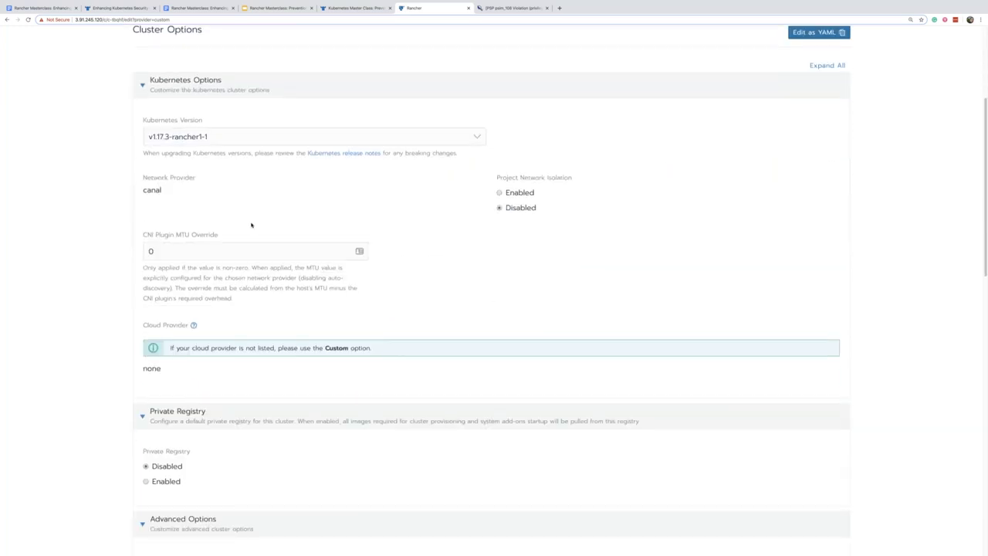
{"action": "scroll", "coordinate": [251, 224], "scroll_direction": "down", "scroll_amount": 6}
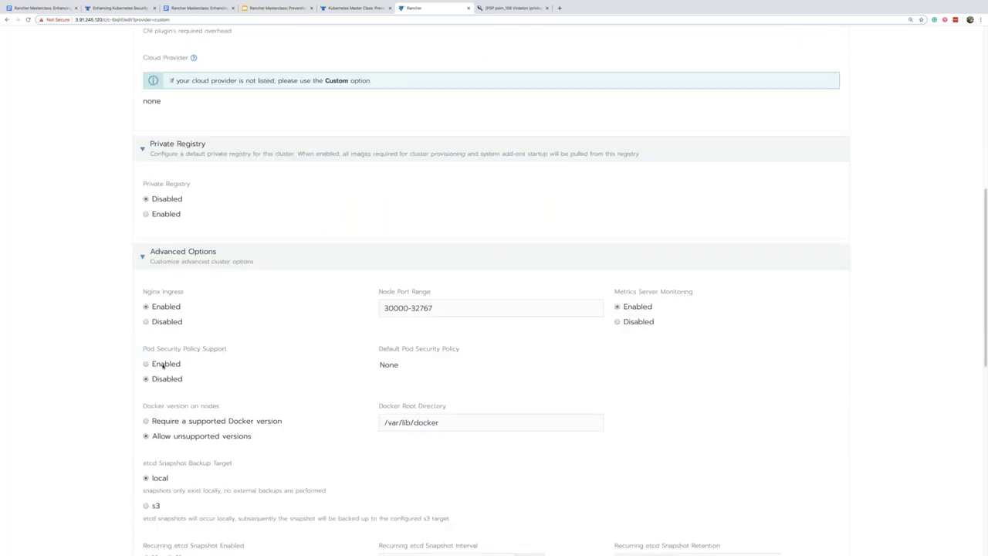
{"action": "left_click", "coordinate": [158, 365]}
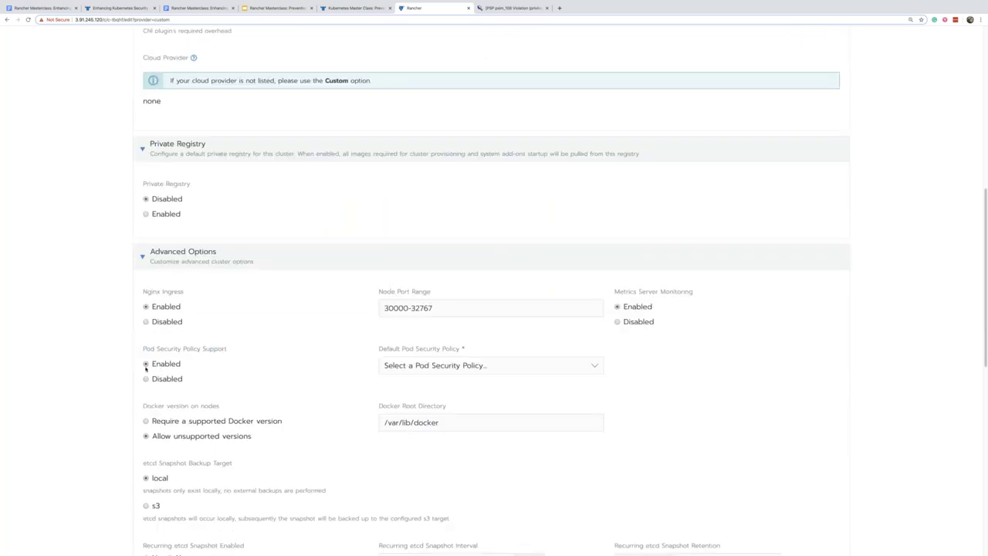
{"action": "left_click", "coordinate": [389, 360]}
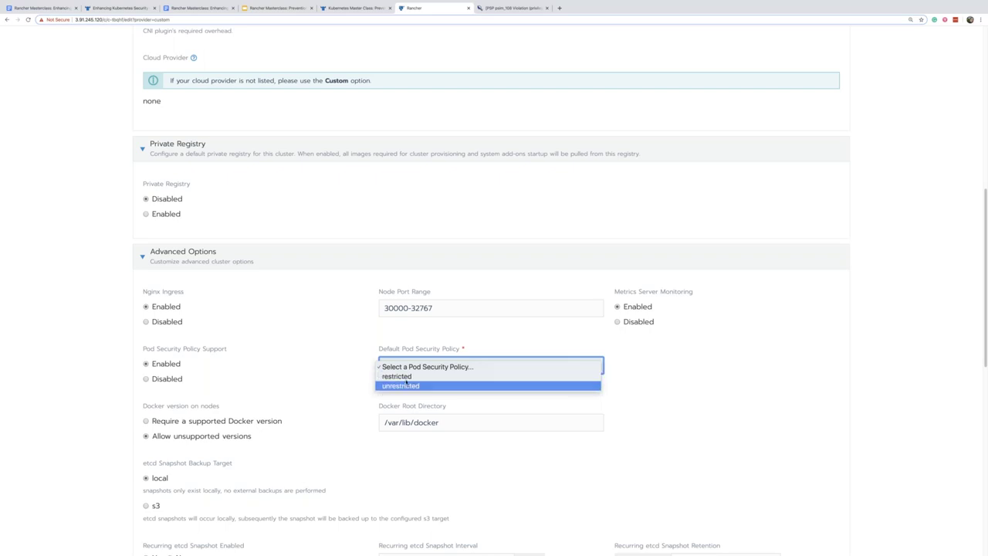
{"action": "key", "text": "Return"}
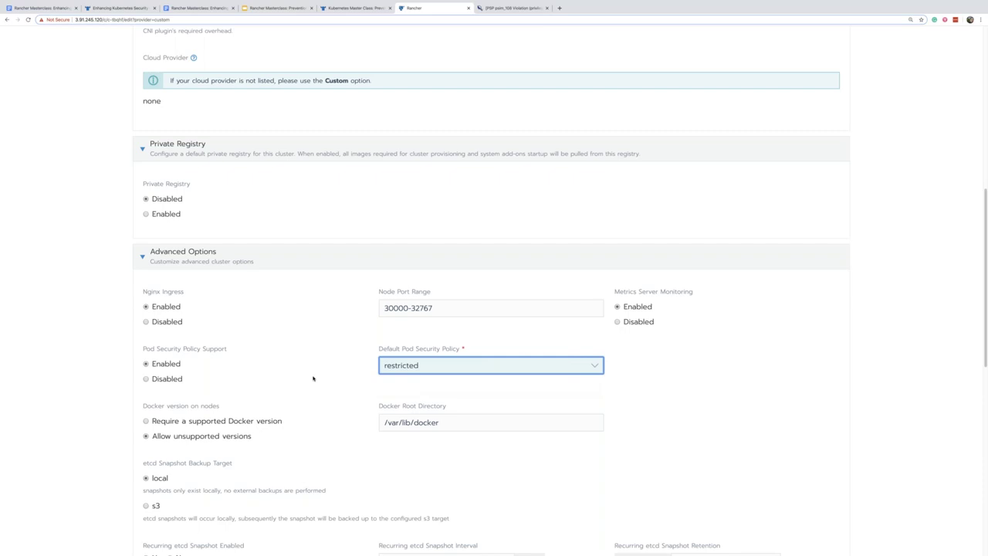
{"action": "scroll", "coordinate": [330, 379], "scroll_direction": "down", "scroll_amount": 10}
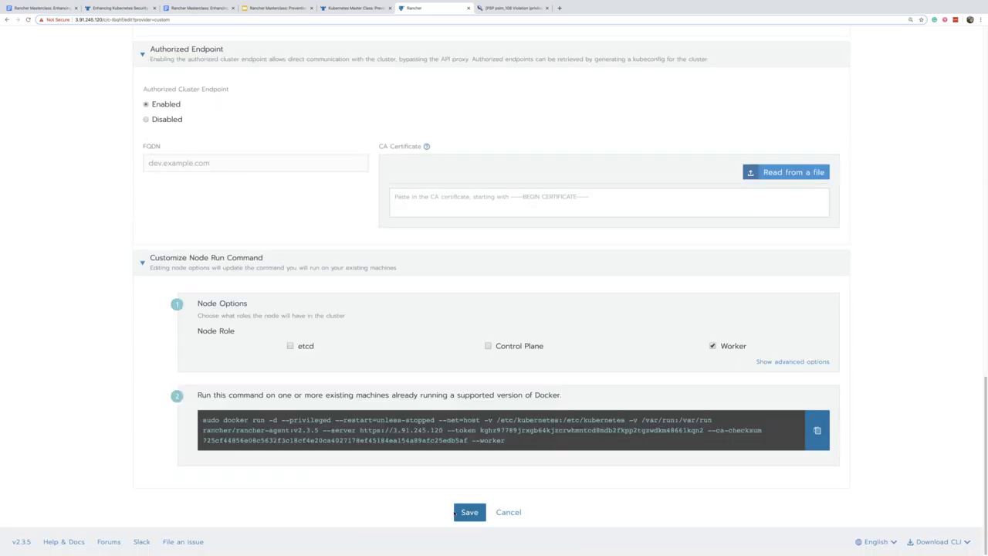
{"action": "left_click", "coordinate": [456, 512]}
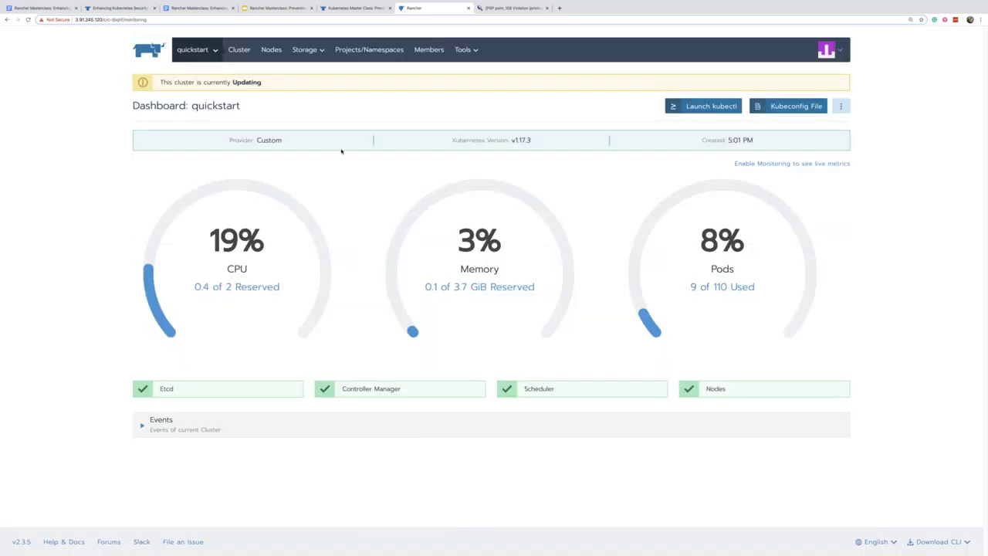
{"action": "left_click_drag", "start_coordinate": [226, 81], "coordinate": [164, 82]}
{"action": "left_click", "coordinate": [164, 82]}
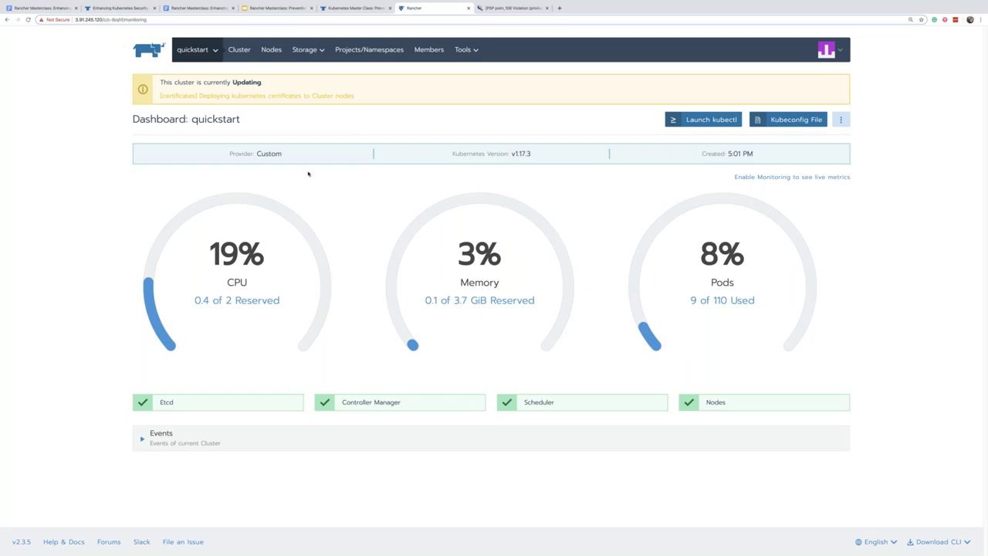
Step: Switch to the terminal, list the pod security policies with kubectl get psp, and check the cluster's update status in Rancher
{"action": "key", "text": "ctrl+Right"}
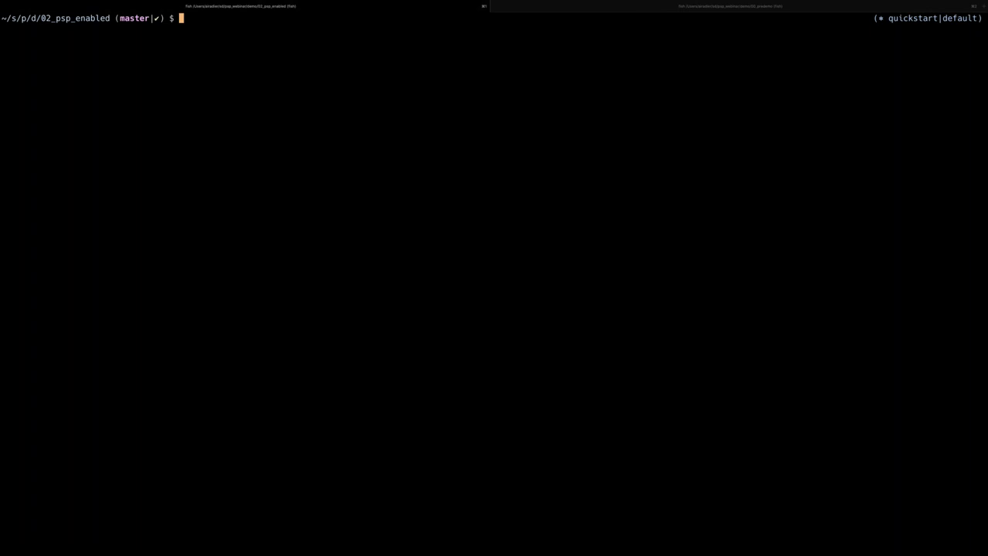
{"action": "left_click", "coordinate": [727, 166]}
{"action": "type", "text": "k ubectl "}
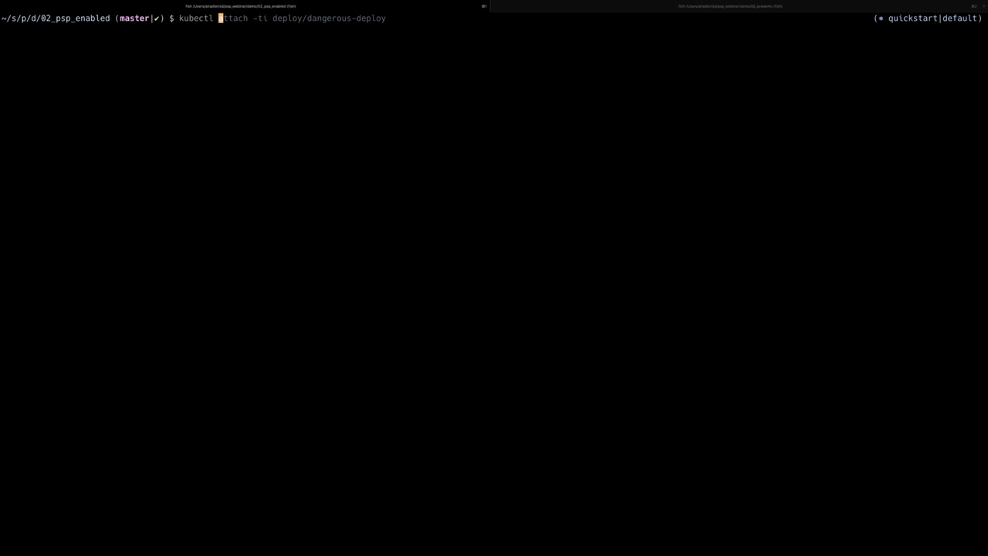
{"action": "type", "text": "get psp"}
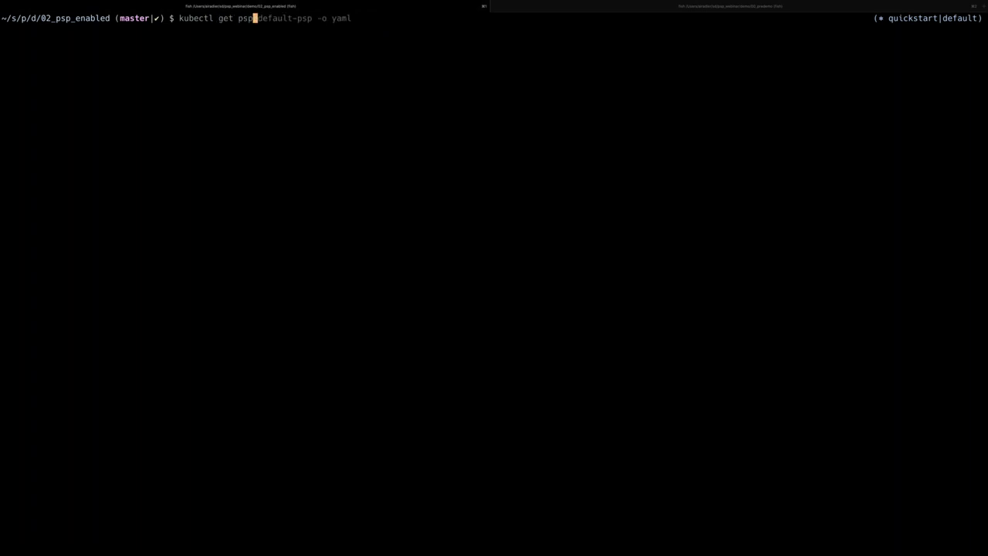
{"action": "key", "text": "Return"}
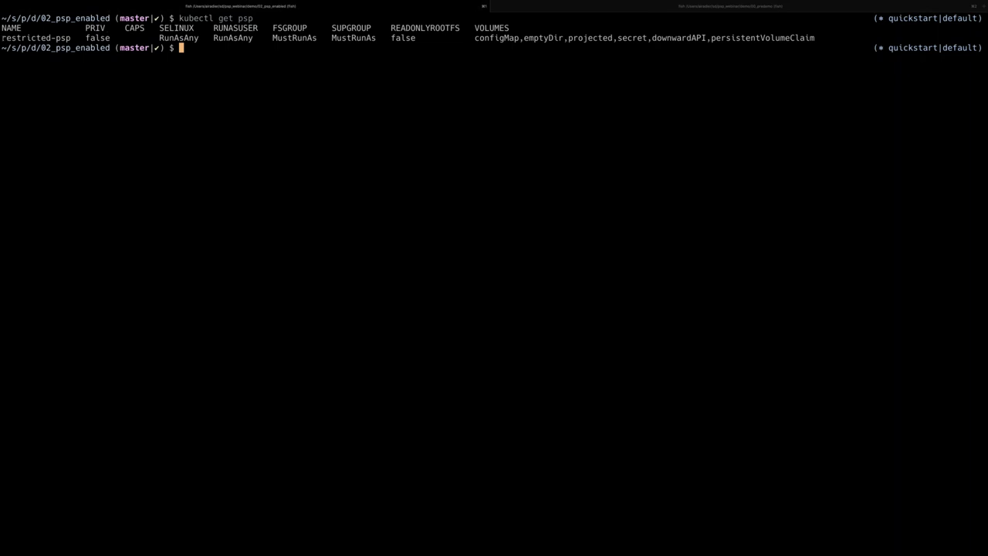
{"action": "left_click_drag", "start_coordinate": [2, 38], "coordinate": [71, 38]}
{"action": "left_click", "coordinate": [350, 108]}
{"action": "key", "text": "ctrl+Left"}
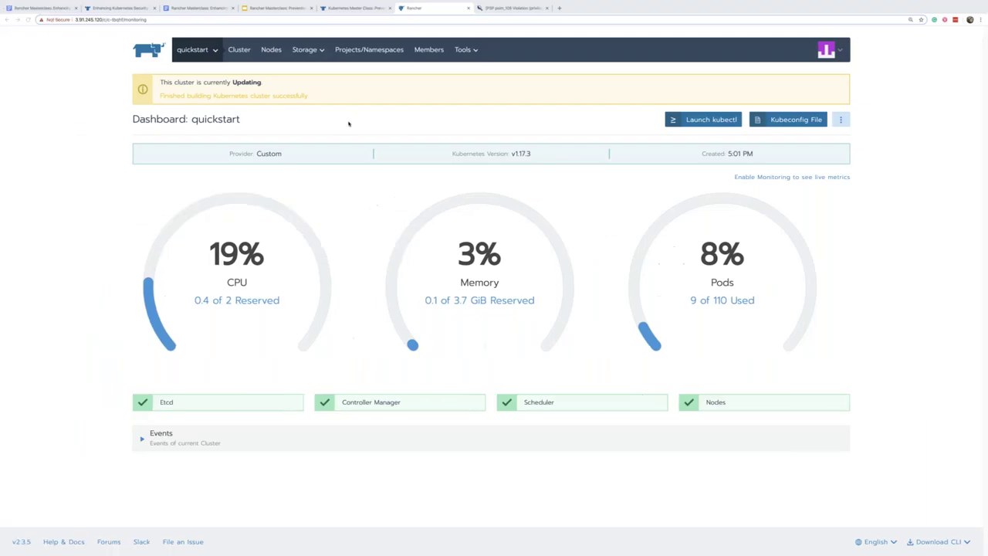
{"action": "key", "text": "ctrl+Right"}
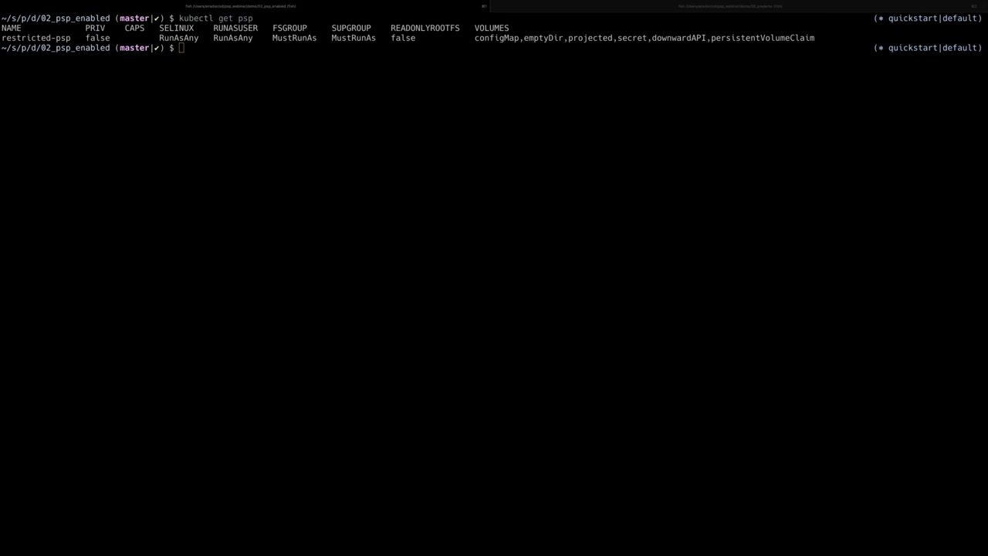
Step: Display deploy-not-privileged.yaml with bat in the terminal and examine its deployment labels, container image and security context
{"action": "left_click", "coordinate": [598, 157]}
{"action": "type", "text": "bat deploy-not-privileged.yaml"}
{"action": "key", "text": "Return"}
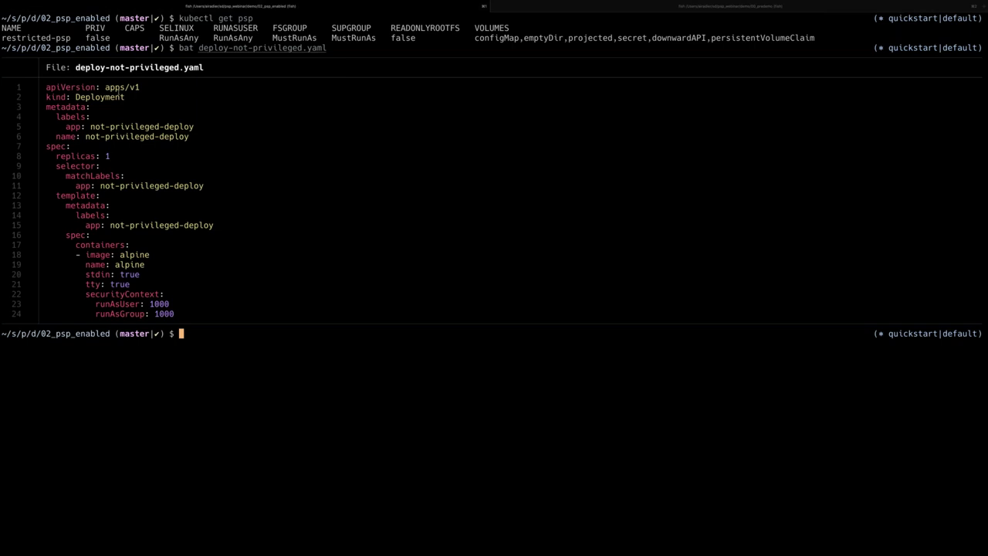
{"action": "left_click_drag", "start_coordinate": [91, 126], "coordinate": [70, 98]}
{"action": "left_click_drag", "start_coordinate": [95, 245], "coordinate": [125, 254]}
{"action": "left_click", "coordinate": [123, 252]}
{"action": "double_click", "coordinate": [147, 254]}
{"action": "double_click", "coordinate": [162, 304]}
{"action": "left_click", "coordinate": [117, 274]}
{"action": "key", "text": "super+Tab"}
{"action": "key", "text": "super+Tab"}
Step: Apply the deploy-not-privileged.yaml manifest to the cluster with kubectl and clear the terminal
{"action": "type", "text": "kubectl apply -f deploy-not-privileged.yaml"}
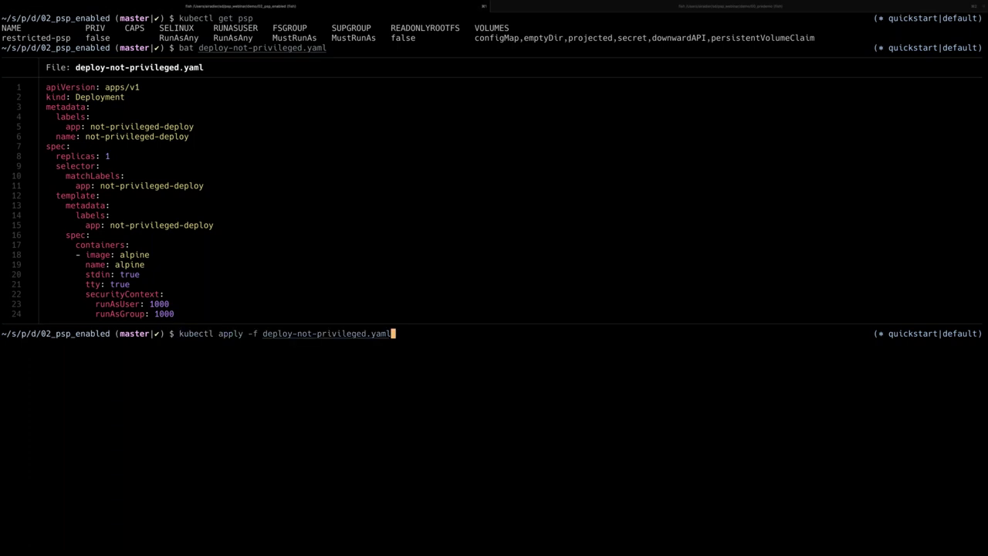
{"action": "key", "text": "Return"}
{"action": "key", "text": "ctrl+l"}
Step: List the deployments and pods with k get deploy and k get pod, and inspect the not-privileged pod's row
{"action": "type", "text": "k get deploy"}
{"action": "key", "text": "Return"}
{"action": "type", "text": "k get pod"}
{"action": "key", "text": "Return"}
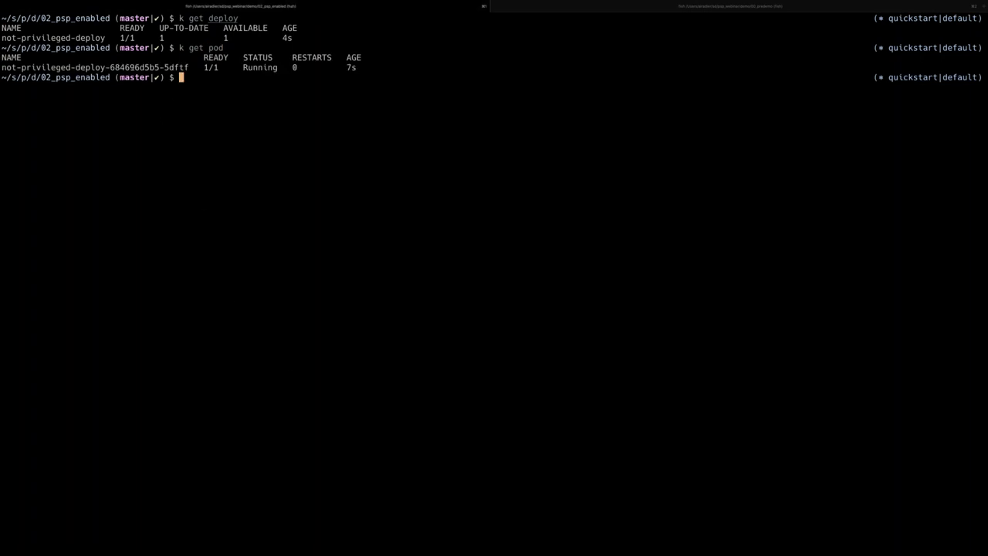
{"action": "double_click", "coordinate": [95, 67]}
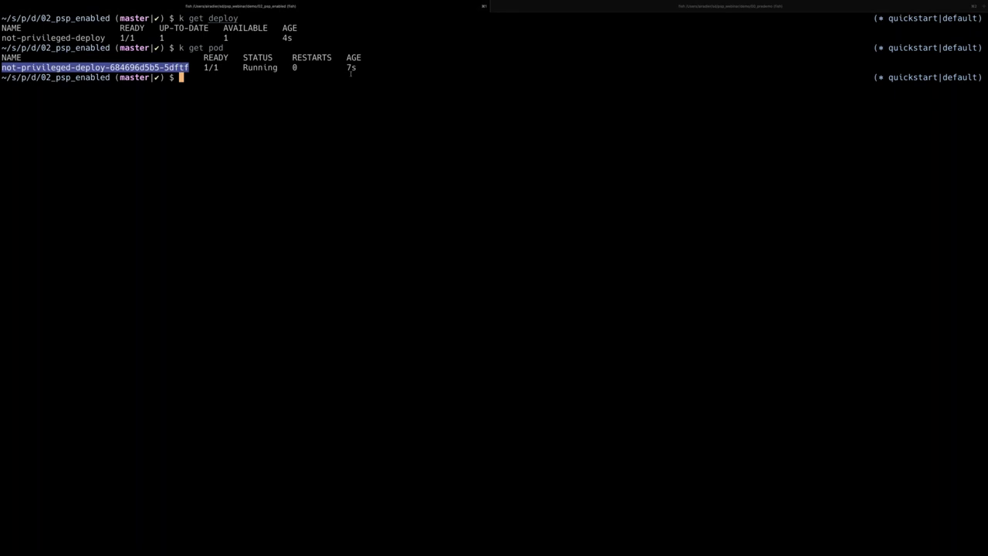
{"action": "left_click_drag", "start_coordinate": [358, 67], "coordinate": [6, 67]}
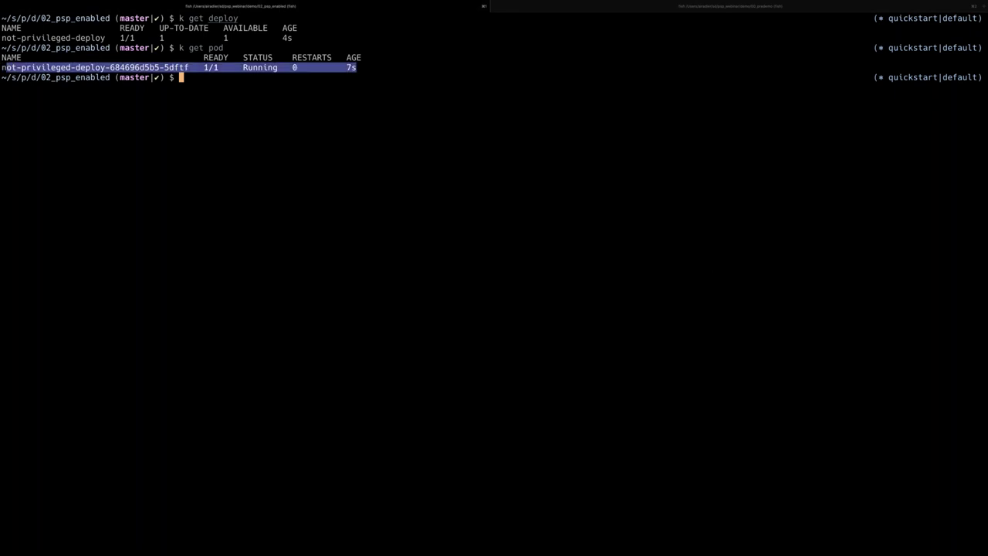
Step: Display deploy-privileged.yaml with bat and examine its privileged security context and hostPID setting
{"action": "key", "text": "super+Tab"}
{"action": "key", "text": "super+Tab"}
{"action": "type", "text": "bat deploy-privileged.yaml"}
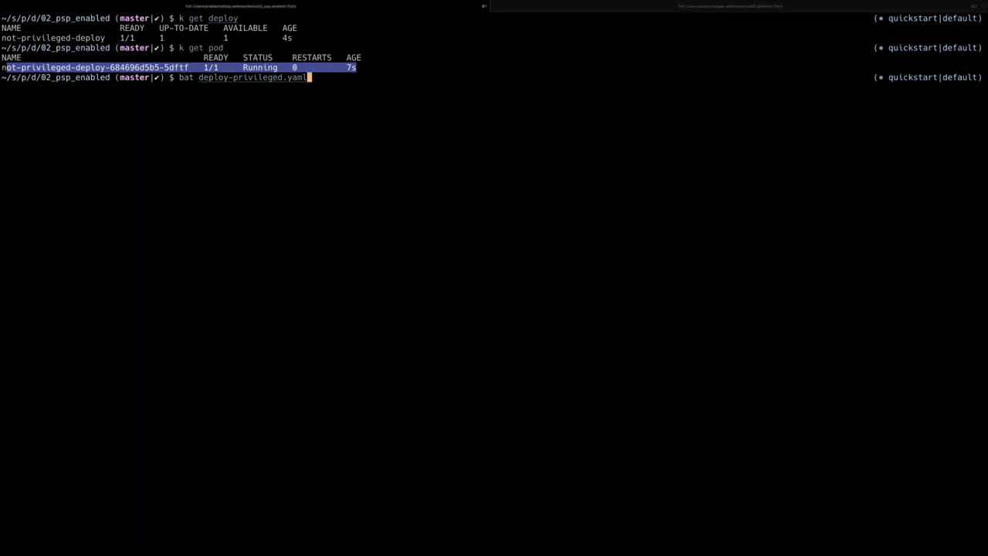
{"action": "key", "text": "Return"}
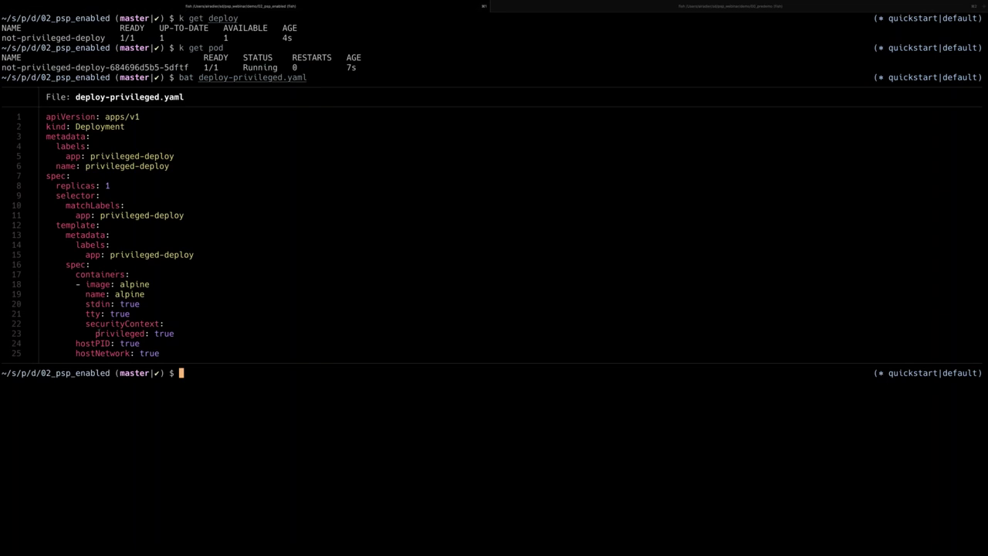
{"action": "left_click_drag", "start_coordinate": [100, 323], "coordinate": [179, 334]}
{"action": "left_click_drag", "start_coordinate": [98, 344], "coordinate": [81, 343]}
{"action": "key", "text": "super+Tab"}
{"action": "key", "text": "super+Tab"}
Step: Apply the deploy-privileged.yaml manifest to the cluster with kubectl and clear the terminal
{"action": "type", "text": "kubectl apply -f deploy-privileged.yaml"}
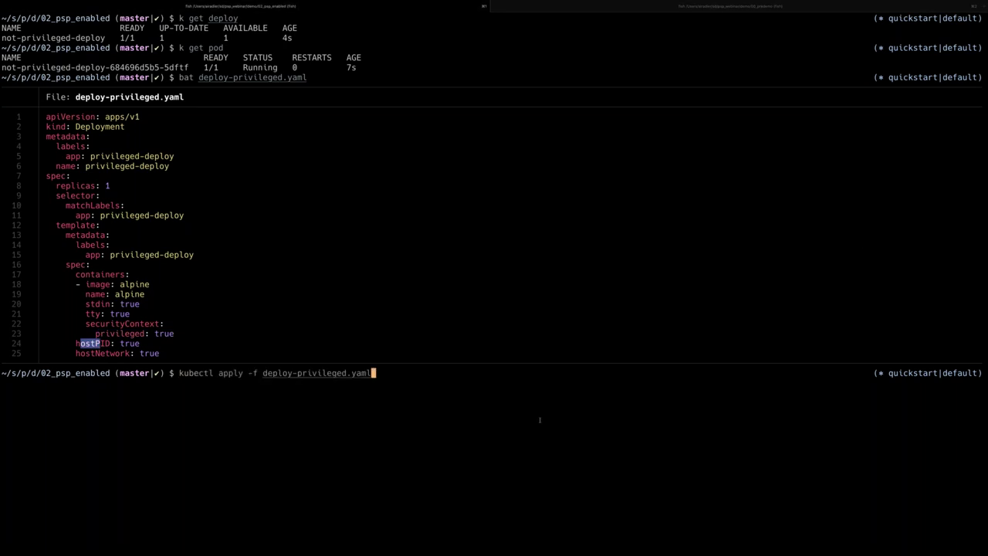
{"action": "key", "text": "Return"}
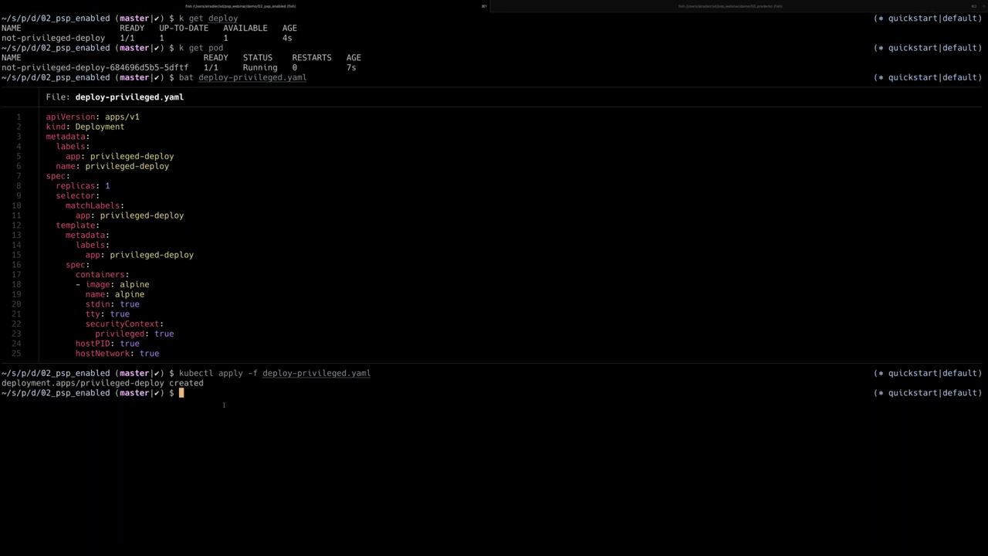
{"action": "key", "text": "ctrl+l"}
Step: List the deployments and replica sets with k get deploy and k get rs to check the privileged deployment
{"action": "type", "text": "k get deploy"}
{"action": "key", "text": "Return"}
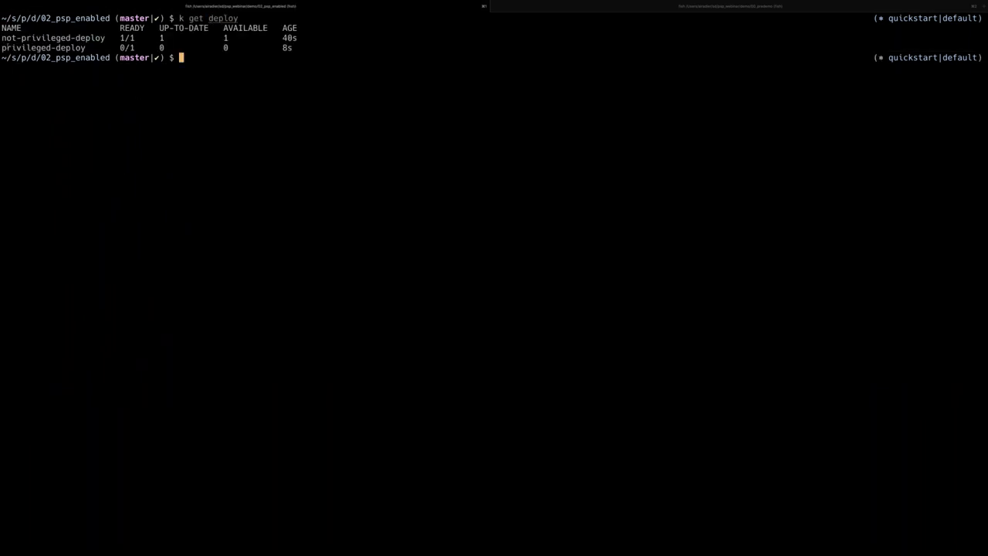
{"action": "double_click", "coordinate": [4, 47]}
{"action": "left_click", "coordinate": [187, 71]}
{"action": "type", "text": "k get rs"}
{"action": "key", "text": "Return"}
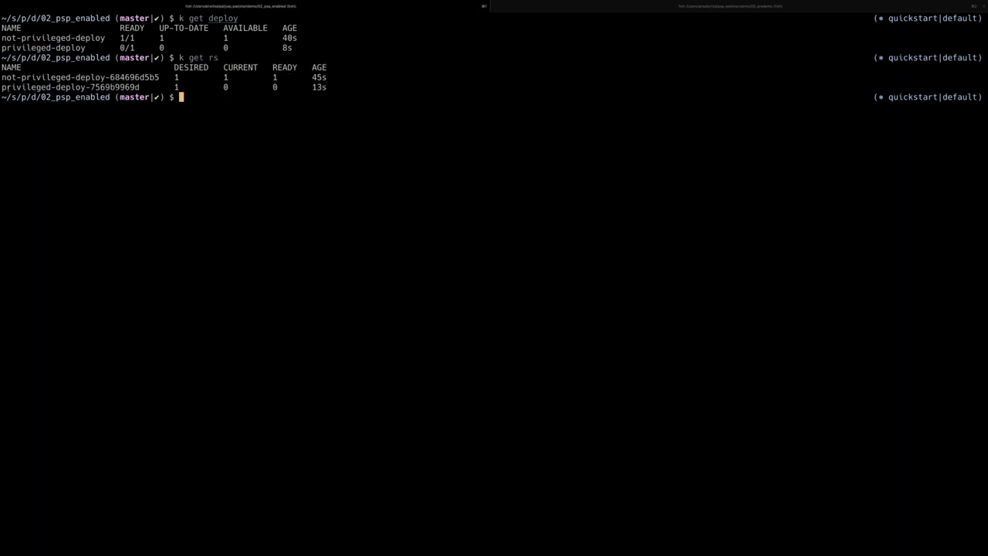
Step: Examine the privileged-deploy replica set's row, and list the pods with k get po to compare
{"action": "left_click_drag", "start_coordinate": [6, 87], "coordinate": [126, 87]}
{"action": "left_click", "coordinate": [126, 87]}
{"action": "left_click_drag", "start_coordinate": [27, 88], "coordinate": [51, 87]}
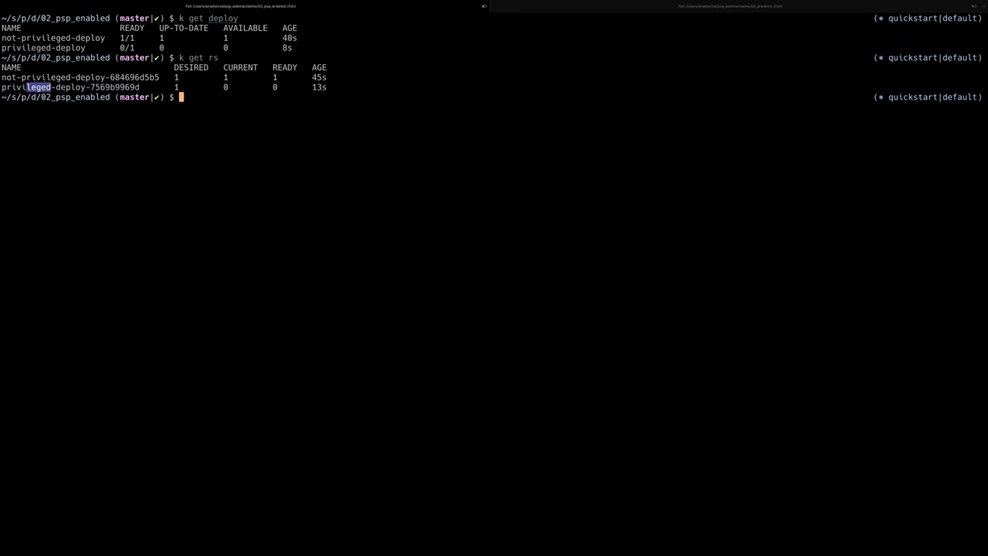
{"action": "mouse_move", "coordinate": [223, 87]}
{"action": "left_mouse_down"}
{"action": "mouse_move", "coordinate": [238, 87]}
{"action": "mouse_move", "coordinate": [227, 87]}
{"action": "left_mouse_up"}
{"action": "left_click", "coordinate": [224, 87]}
{"action": "left_click", "coordinate": [230, 118]}
{"action": "type", "text": "k get po"}
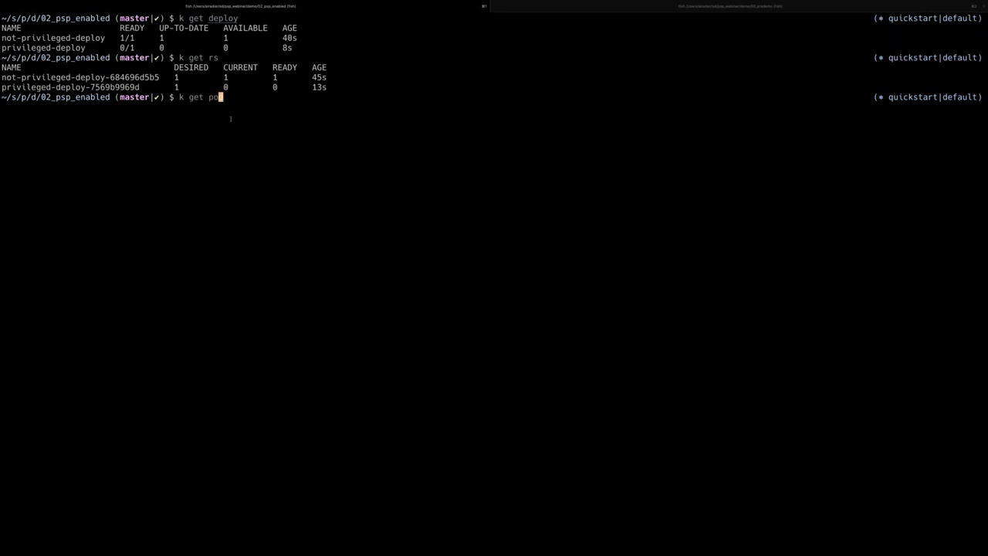
{"action": "key", "text": "Return"}
{"action": "left_click_drag", "start_coordinate": [2, 117], "coordinate": [68, 117]}
{"action": "left_click", "coordinate": [5, 77]}
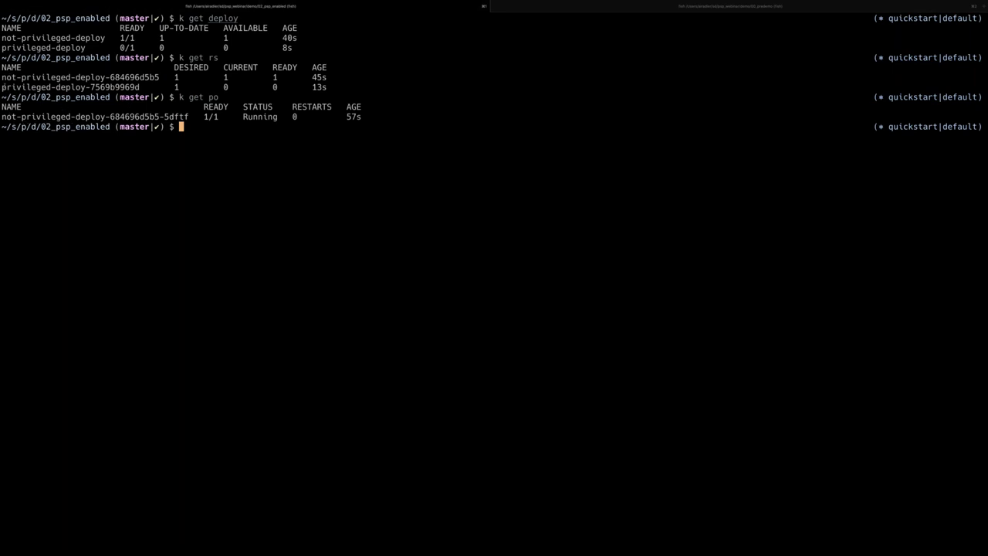
Step: Describe the privileged deployment's replica set with k describe rs privileged-deploy-7569b9969d
{"action": "left_click_drag", "start_coordinate": [3, 87], "coordinate": [159, 87]}
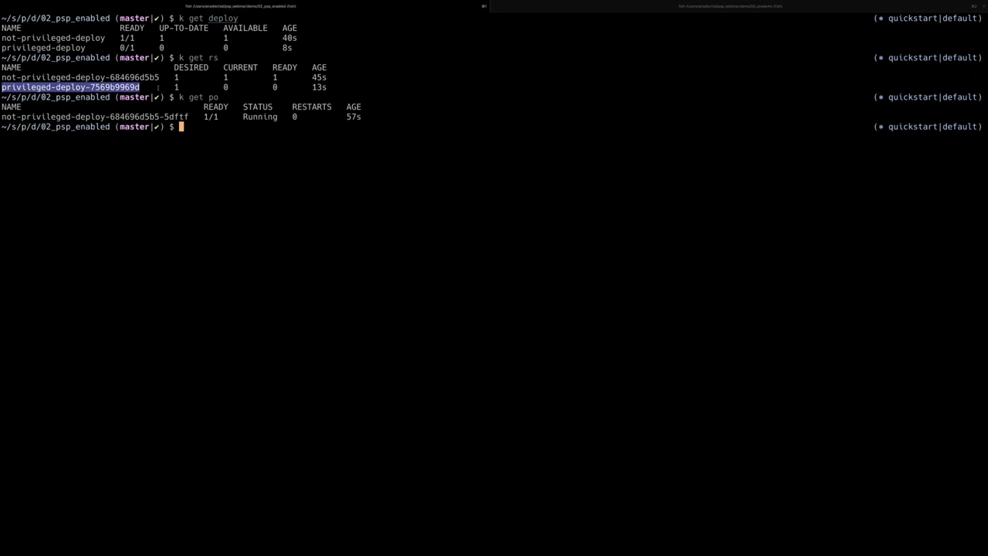
{"action": "type", "text": "k desri"}
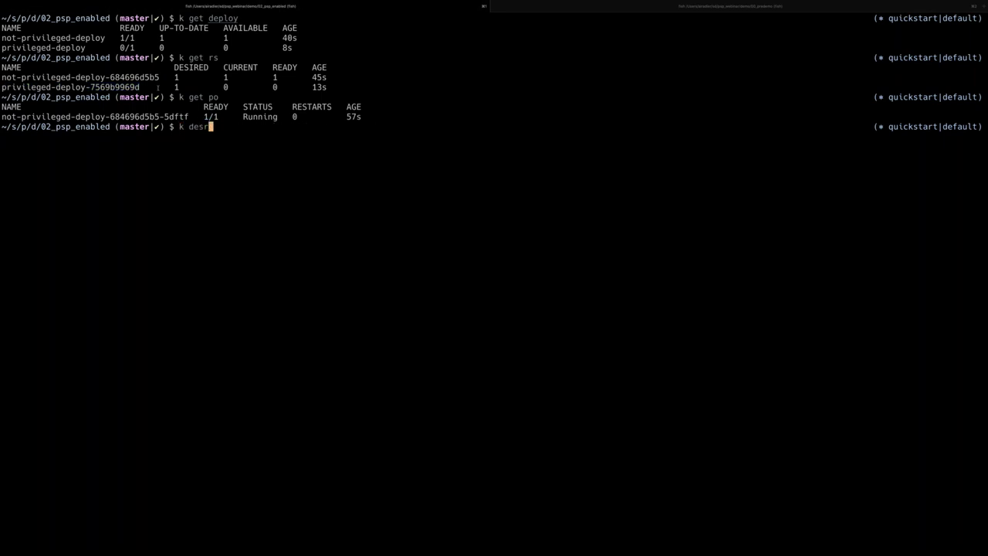
{"action": "key", "text": "BackSpace"}
{"action": "key", "text": "BackSpace"}
{"action": "type", "text": "bribe"}
{"action": "key", "text": "BackSpace"}
{"action": "key", "text": "BackSpace"}
{"action": "key", "text": "BackSpace"}
{"action": "key", "text": "BackSpace"}
{"action": "key", "text": "BackSpace"}
{"action": "key", "text": "BackSpace"}
{"action": "type", "text": "cribe rs p"}
{"action": "key", "text": "Right"}
{"action": "key", "text": "Return"}
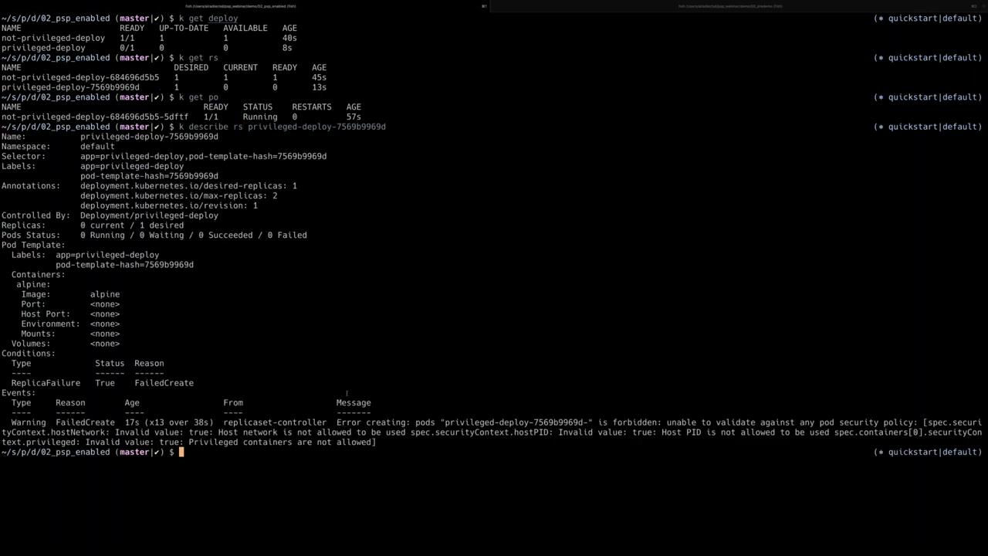
Step: Examine the event message in the replica set's description, focusing on the pod security policy validation and privileged container parts
{"action": "mouse_move", "coordinate": [338, 423]}
{"action": "left_mouse_down"}
{"action": "mouse_move", "coordinate": [378, 442]}
{"action": "mouse_move", "coordinate": [337, 423]}
{"action": "mouse_move", "coordinate": [352, 426]}
{"action": "left_mouse_up"}
{"action": "left_click", "coordinate": [400, 423]}
{"action": "left_click_drag", "start_coordinate": [445, 423], "coordinate": [495, 423]}
{"action": "left_click_drag", "start_coordinate": [626, 423], "coordinate": [637, 423]}
{"action": "left_click_drag", "start_coordinate": [698, 423], "coordinate": [760, 423]}
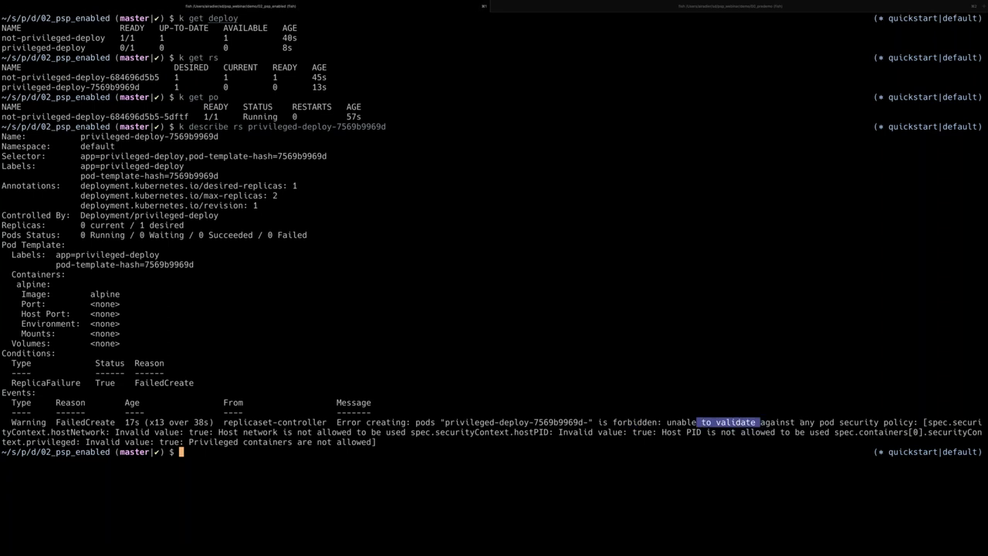
{"action": "left_click_drag", "start_coordinate": [815, 423], "coordinate": [910, 423]}
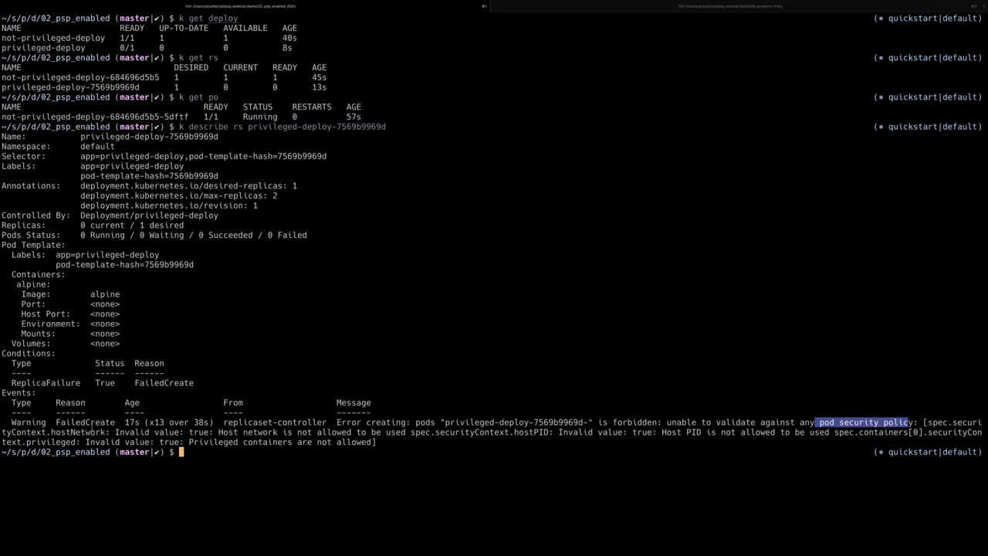
{"action": "left_click_drag", "start_coordinate": [91, 431], "coordinate": [81, 431]}
{"action": "left_click_drag", "start_coordinate": [214, 441], "coordinate": [248, 441]}
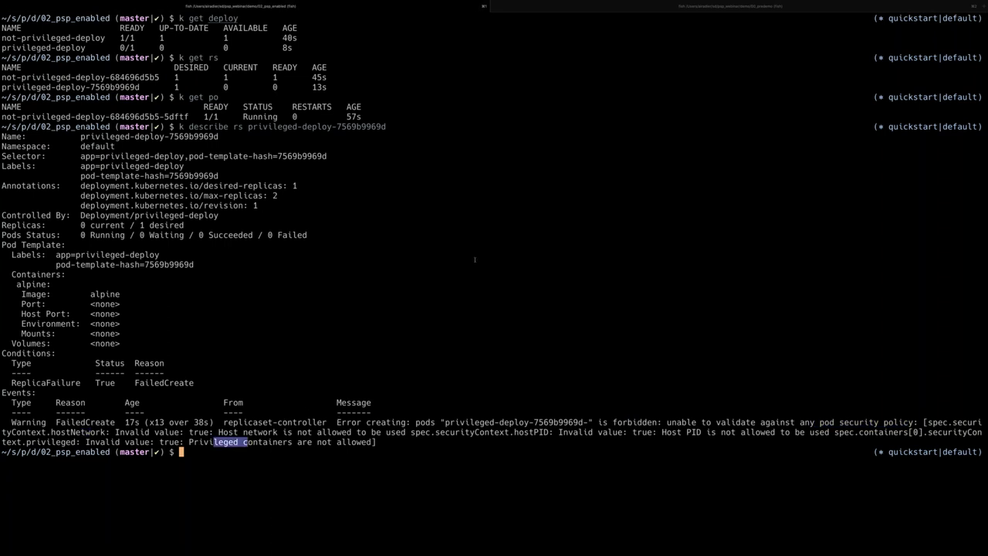
Step: Switch to Rancher in the browser, open the privileged-deploy workload and examine its status message
{"action": "key", "text": "ctrl+Left"}
{"action": "left_click", "coordinate": [215, 50]}
{"action": "left_click", "coordinate": [314, 108]}
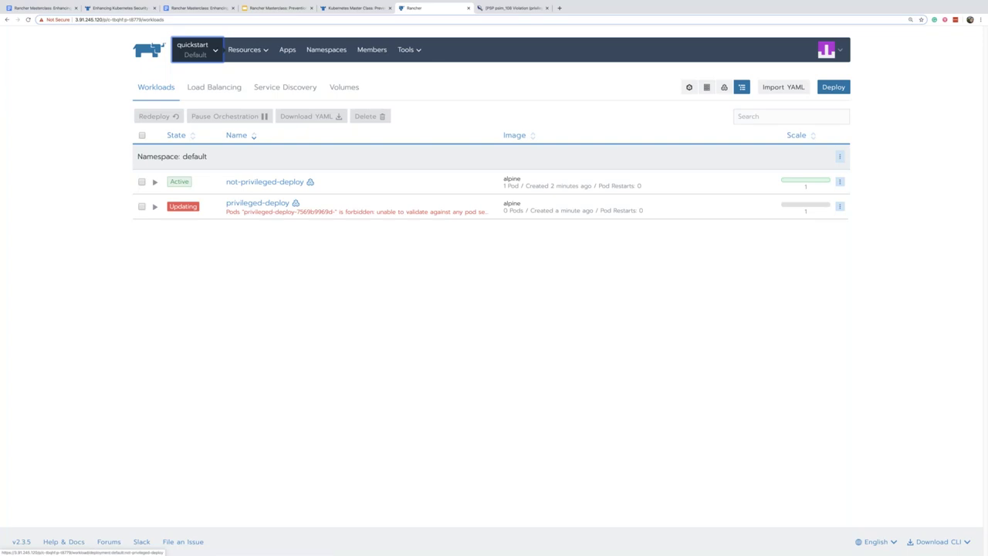
{"action": "left_click", "coordinate": [247, 49]}
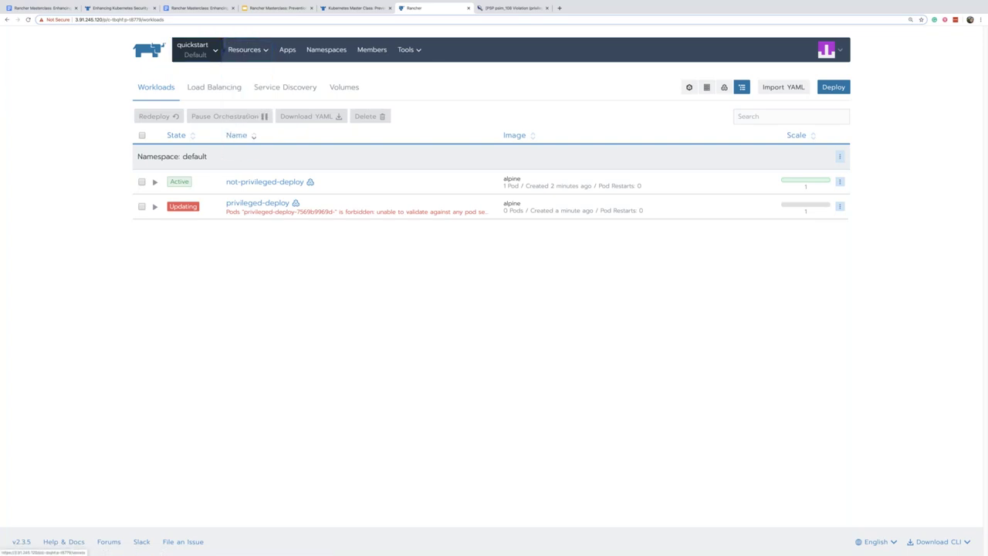
{"action": "left_click", "coordinate": [257, 203]}
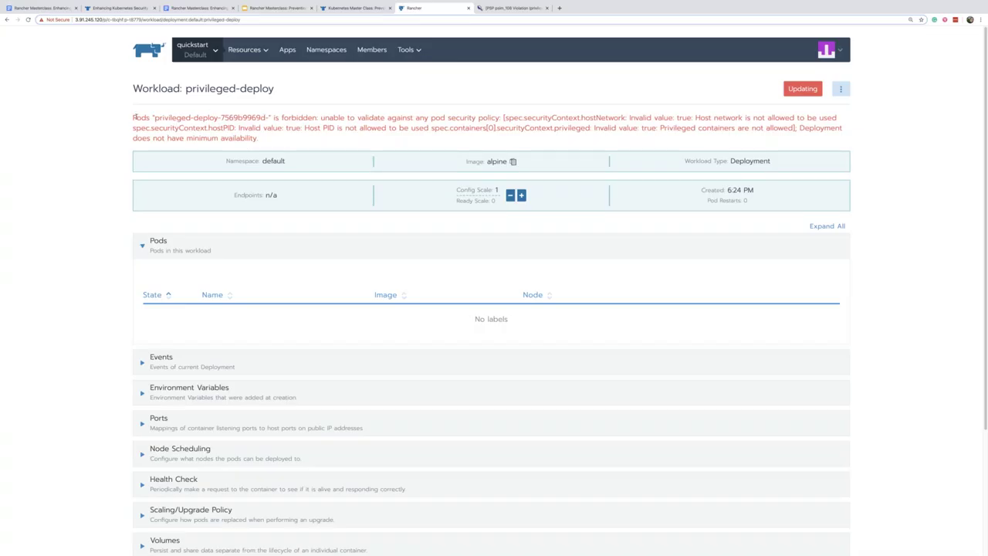
{"action": "left_click_drag", "start_coordinate": [135, 117], "coordinate": [287, 152]}
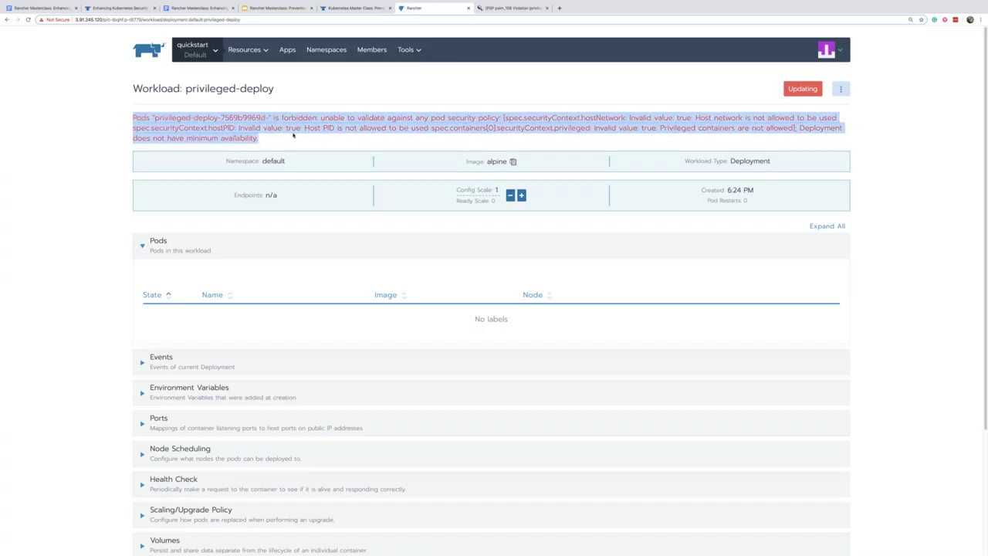
{"action": "left_click", "coordinate": [293, 140]}
{"action": "left_click_drag", "start_coordinate": [286, 136], "coordinate": [149, 118]}
Step: Switch to the slide presentation in the browser and advance full screen to the "RBAC for PSPs" slide
{"action": "key", "text": "super+Tab"}
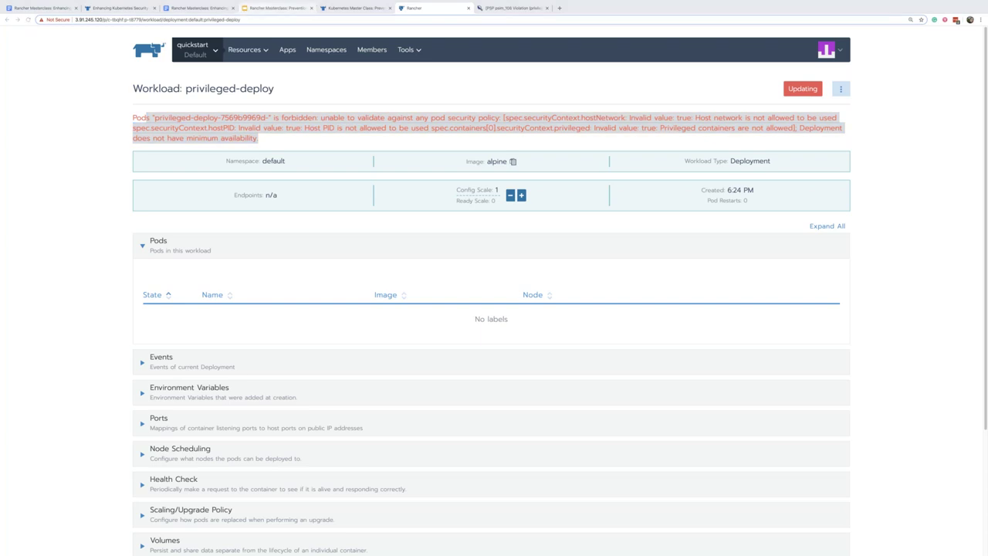
{"action": "key", "text": "super+4"}
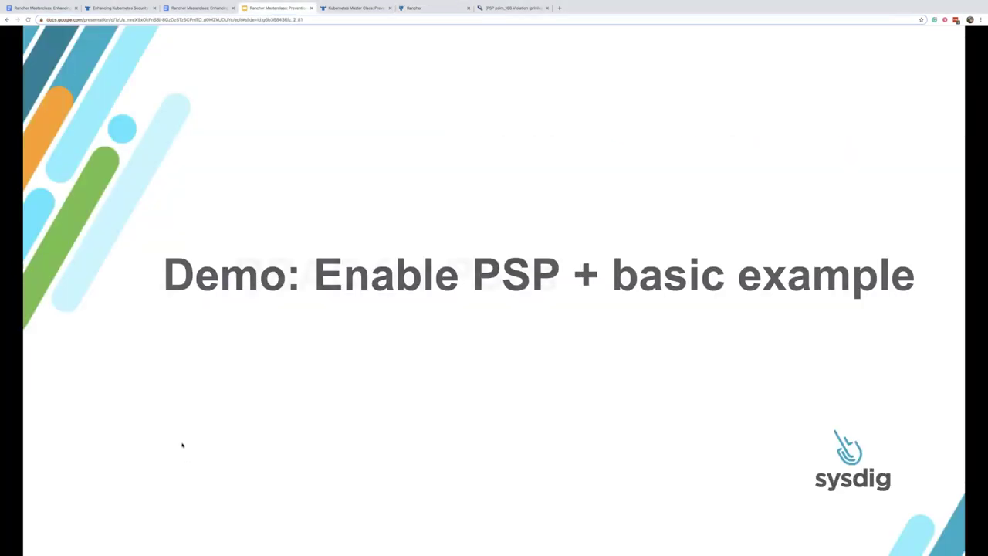
{"action": "key", "text": "Right"}
{"action": "key", "text": "ctrl+super+f"}
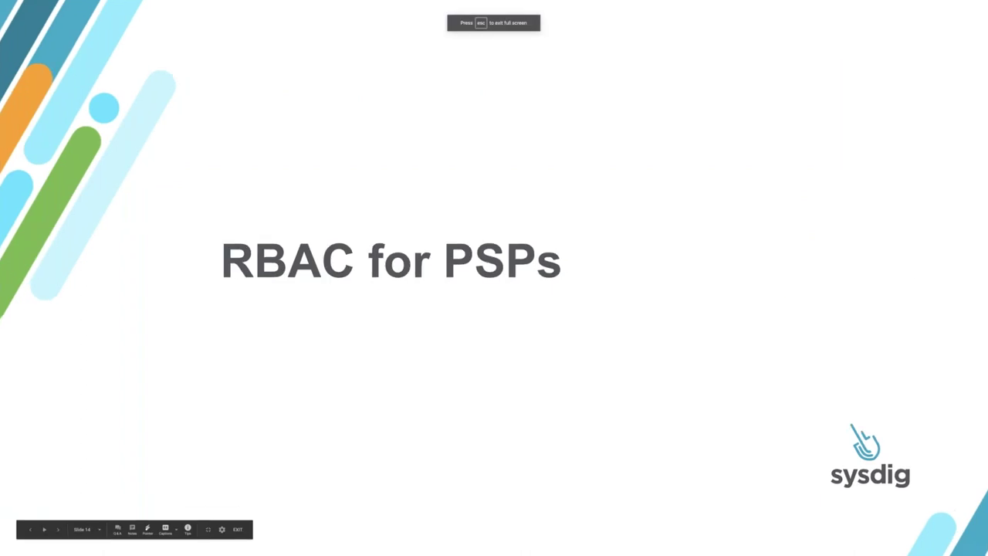
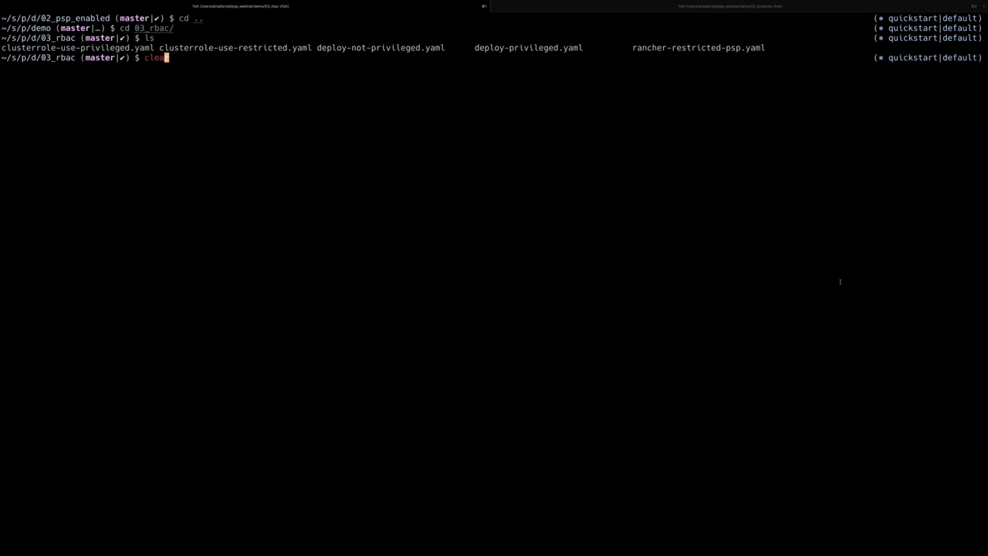
Step: Display deploy-not-privileged.yaml with bat in the terminal and examine its alpine container and securityContext settings
{"action": "key", "text": "super+Tab"}
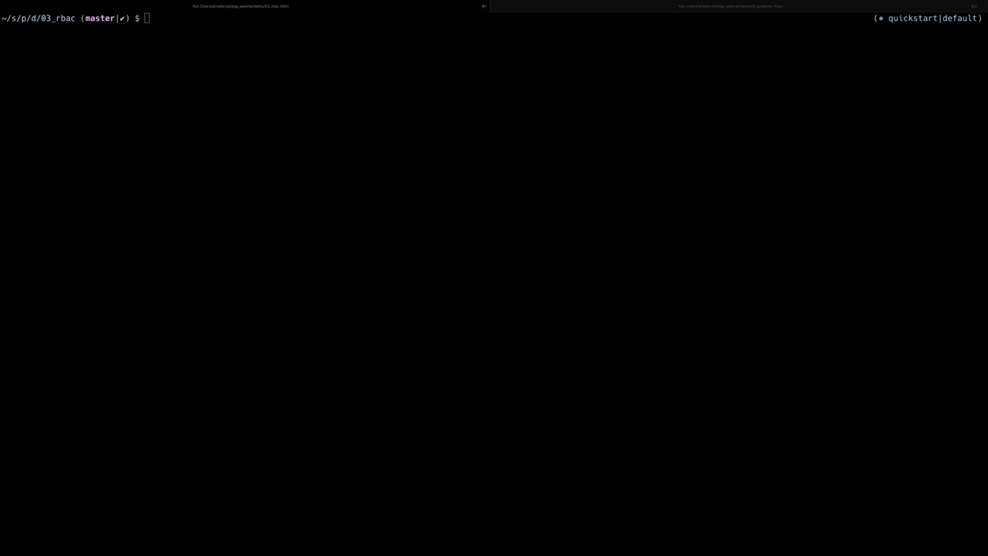
{"action": "type", "text": "bat deploy-n"}
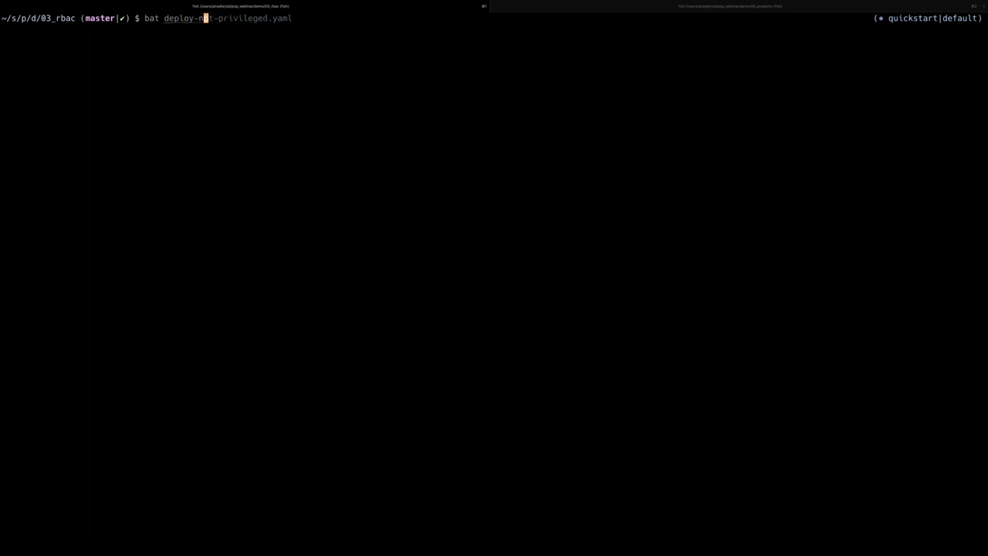
{"action": "key", "text": "Tab"}
{"action": "key", "text": "Return"}
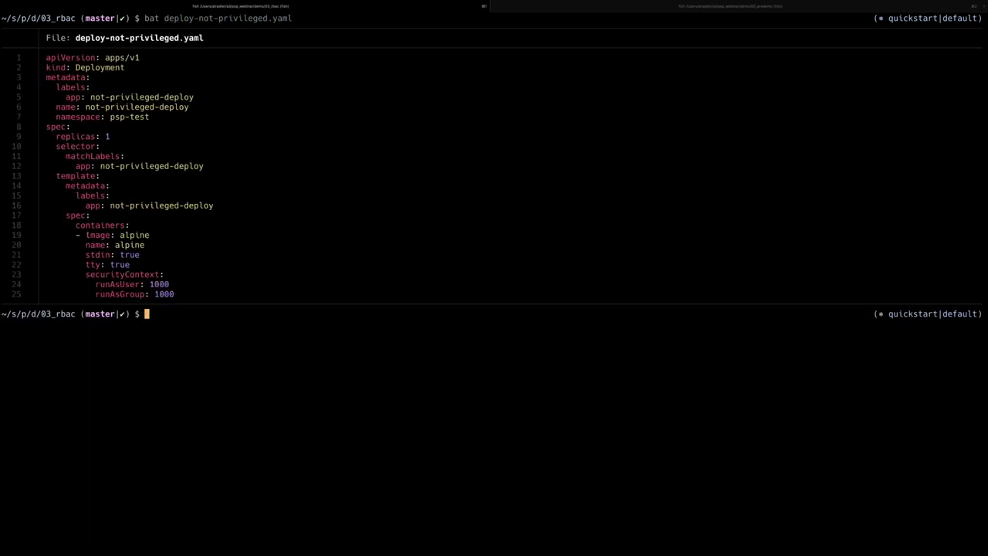
{"action": "left_click_drag", "start_coordinate": [85, 235], "coordinate": [170, 294]}
{"action": "left_click", "coordinate": [381, 240]}
Step: Apply deploy-not-privileged.yaml in the psp-test namespace with kubectl and clear the terminal
{"action": "key", "text": "super+Tab"}
{"action": "left_click", "coordinate": [321, 337]}
{"action": "type", "text": "kubectl -n psp-test apply -f deploy-not-privileged.yaml"}
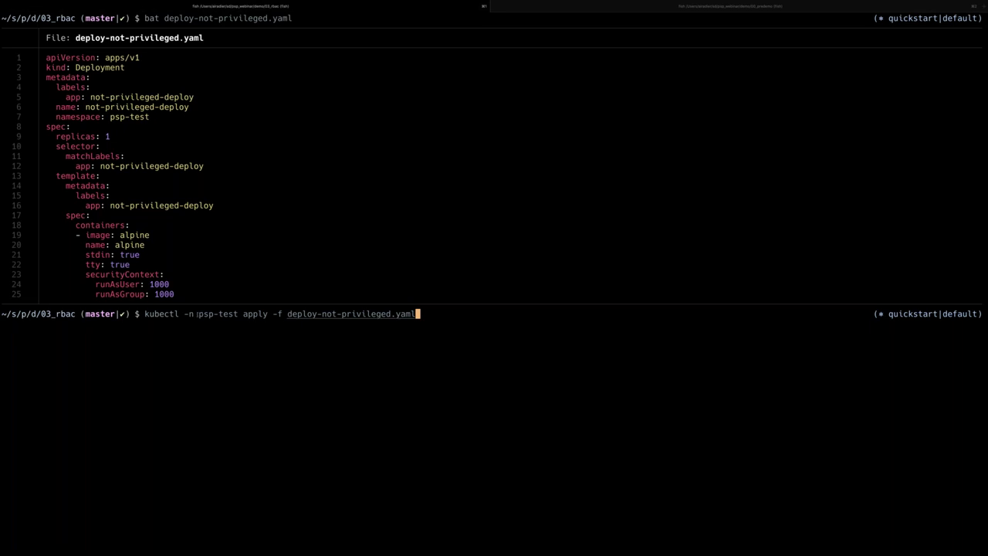
{"action": "left_click_drag", "start_coordinate": [234, 315], "coordinate": [199, 314]}
{"action": "left_click", "coordinate": [252, 342]}
{"action": "key", "text": "Return"}
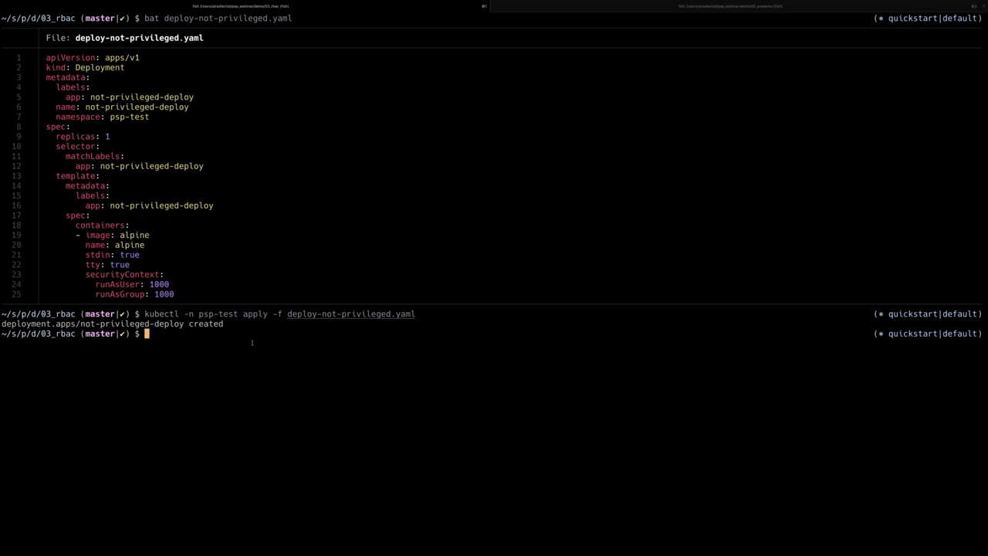
{"action": "key", "text": "ctrl+l"}
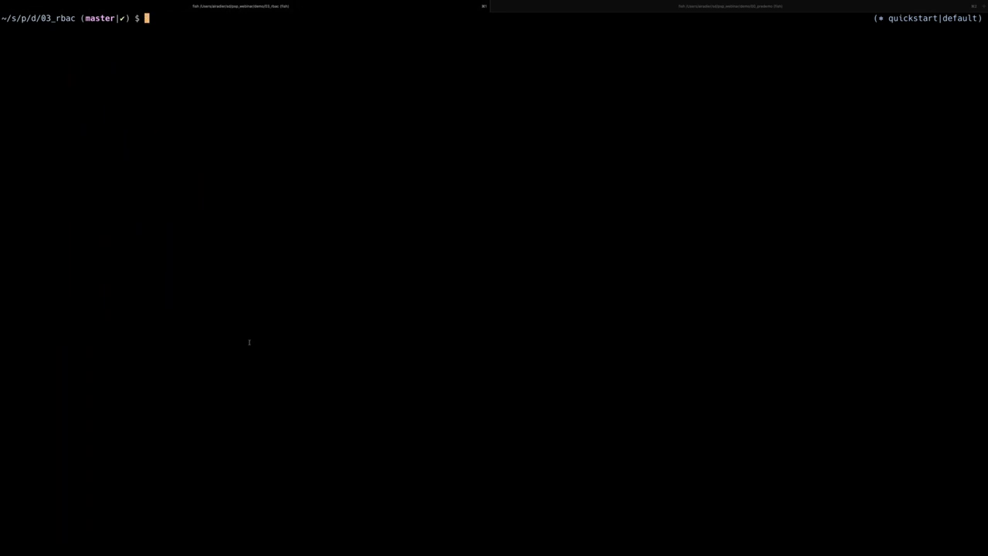
Step: List the replica sets with kubectl get rs, first in the default namespace and again in the psp-test namespace
{"action": "type", "text": "kube"}
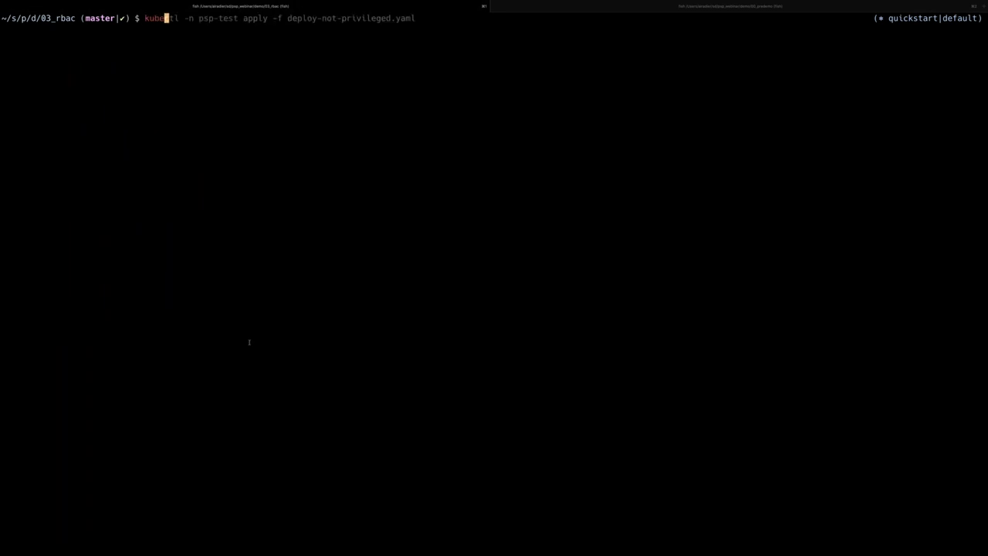
{"action": "type", "text": "ctl get rs"}
{"action": "key", "text": "Return"}
{"action": "key", "text": "Up"}
{"action": "key", "text": "Left"}
{"action": "key", "text": "Left"}
{"action": "key", "text": "Left"}
{"action": "key", "text": "Left"}
{"action": "key", "text": "Left"}
{"action": "key", "text": "Left"}
{"action": "type", "text": "-n psp"}
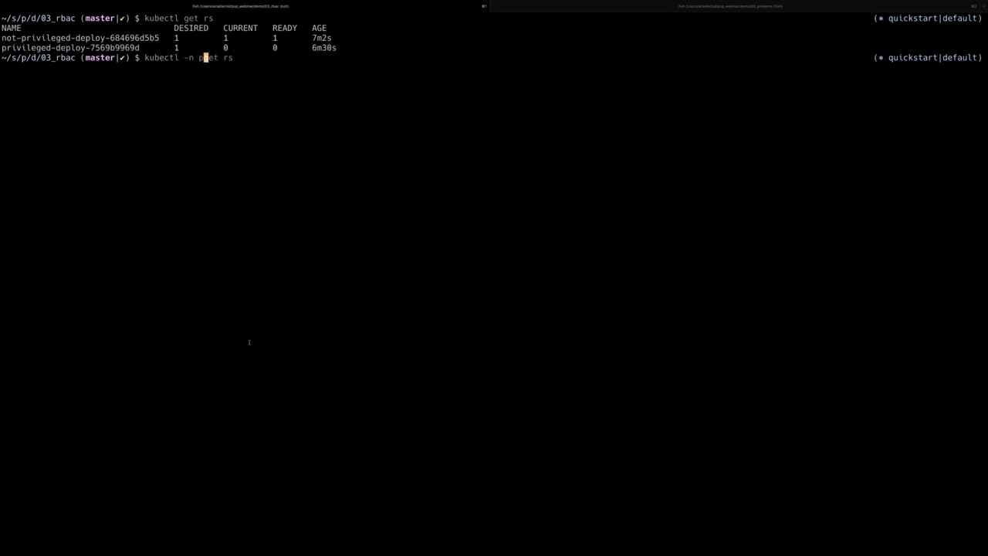
{"action": "type", "text": "-test"}
{"action": "key", "text": "Return"}
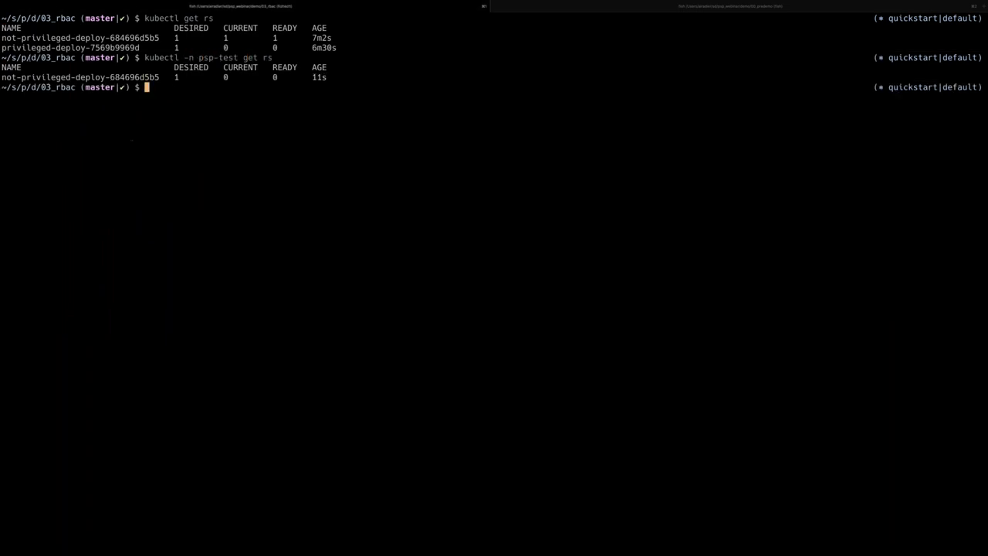
Step: Describe the not-privileged-deploy-684696d5b5 replica set in the psp-test namespace with kubectl and examine its event message
{"action": "double_click", "coordinate": [110, 77]}
{"action": "key", "text": "super+c"}
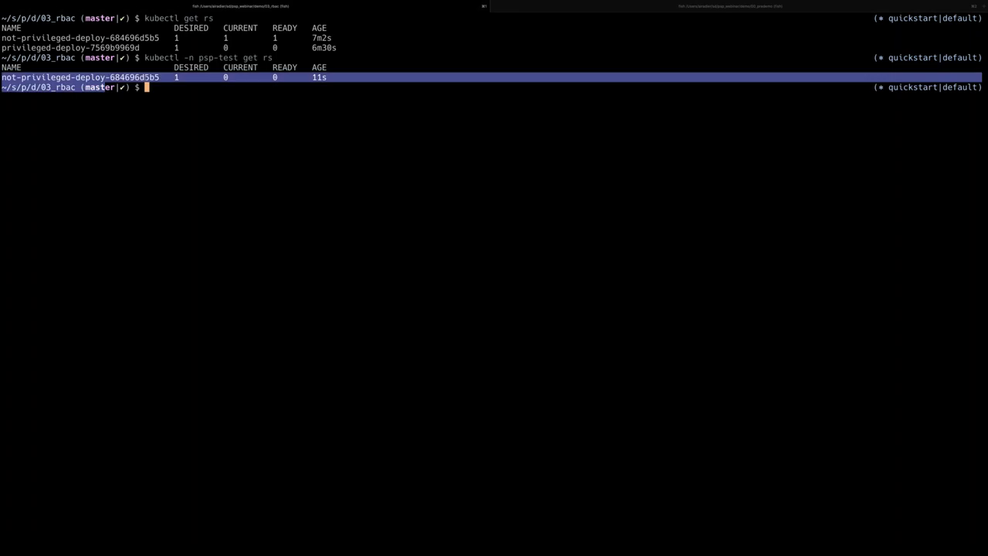
{"action": "type", "text": "ku"}
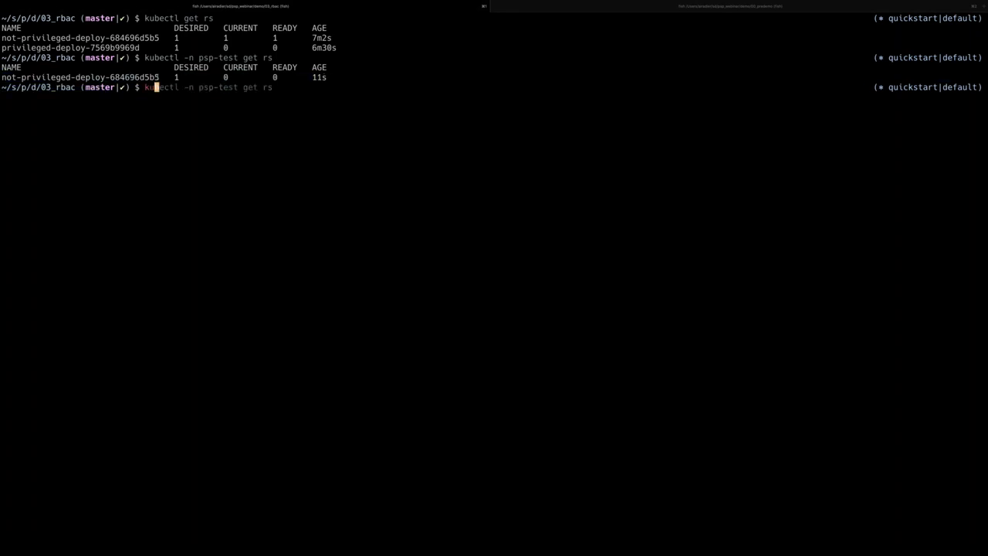
{"action": "type", "text": "bectl -n psp-test describe rs"}
{"action": "key", "text": "super+v"}
{"action": "key", "text": "Return"}
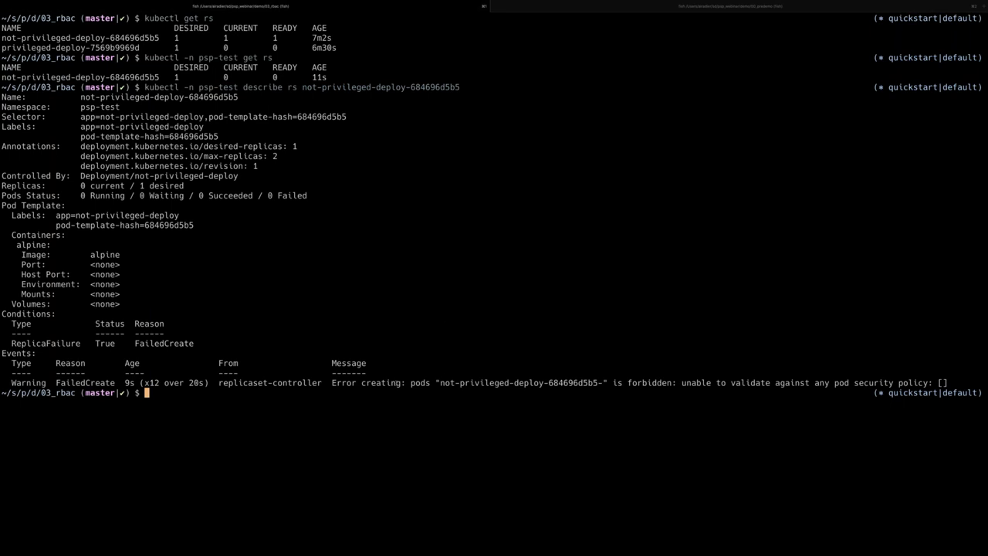
{"action": "left_click_drag", "start_coordinate": [397, 383], "coordinate": [608, 383]}
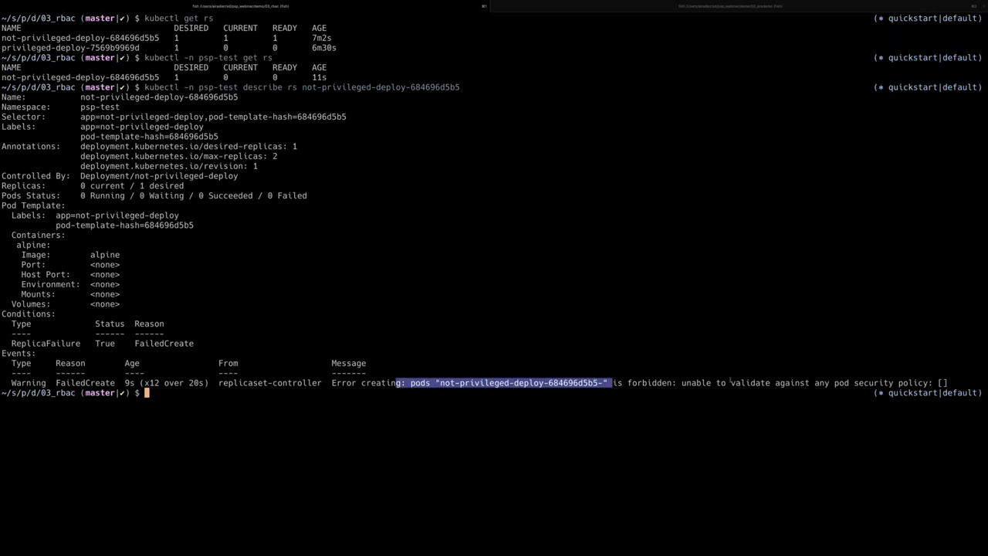
{"action": "left_click", "coordinate": [717, 378]}
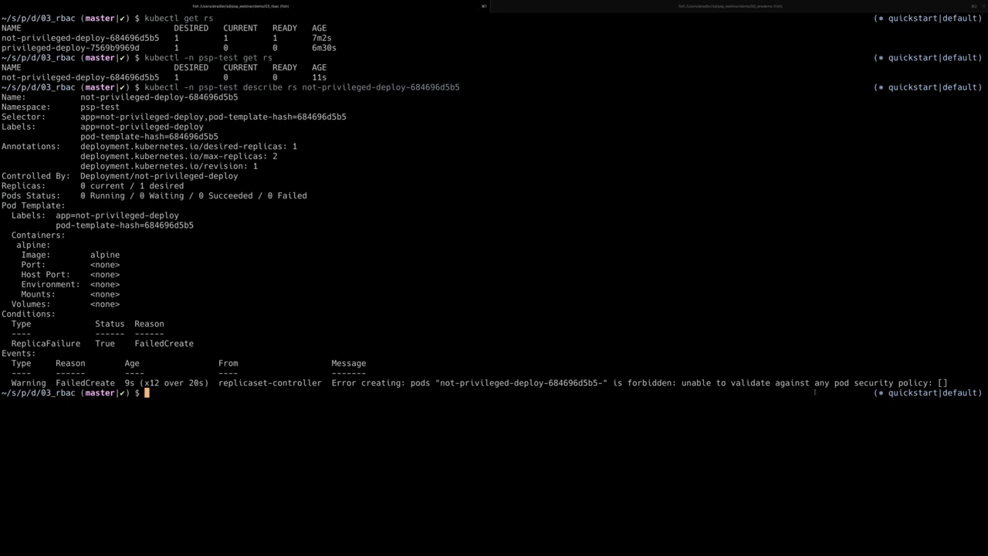
Step: Clear the terminal, display clusterrole-use-restricted.yaml with bat, and examine its ClusterRole kind and restricted-psp resource name
{"action": "key", "text": "ctrl+l"}
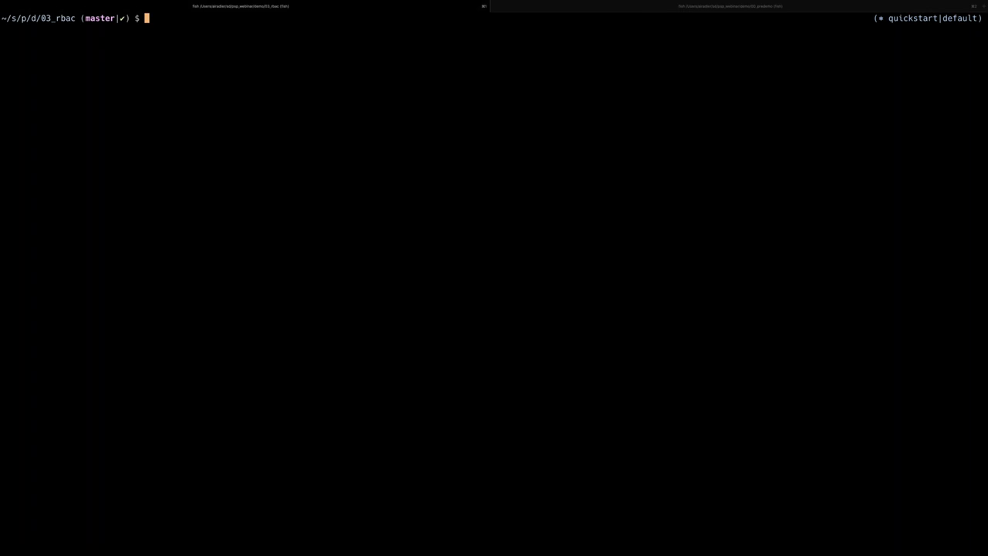
{"action": "key", "text": "super+Tab"}
{"action": "key", "text": "super+Tab"}
{"action": "type", "text": "bat clusterrole-use-restricted.yaml"}
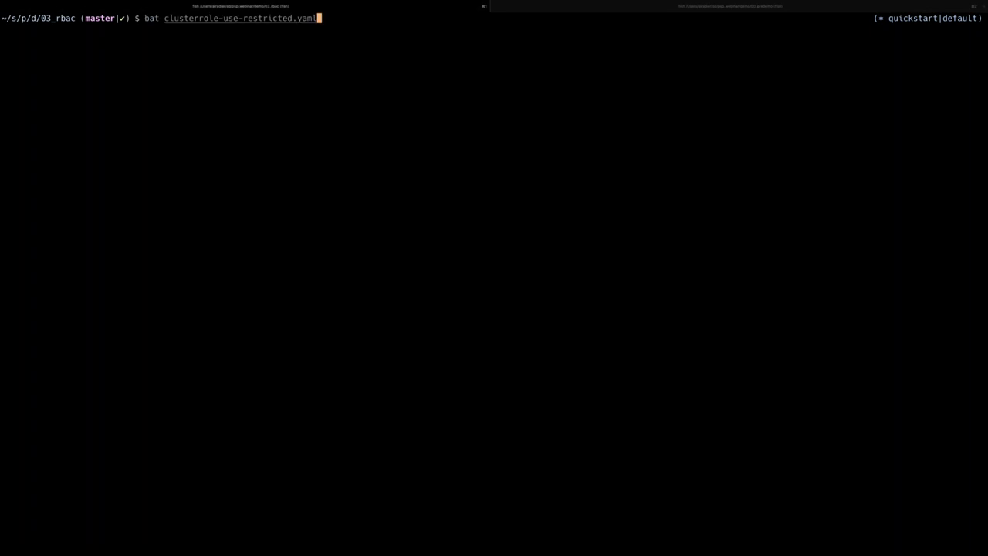
{"action": "key", "text": "Return"}
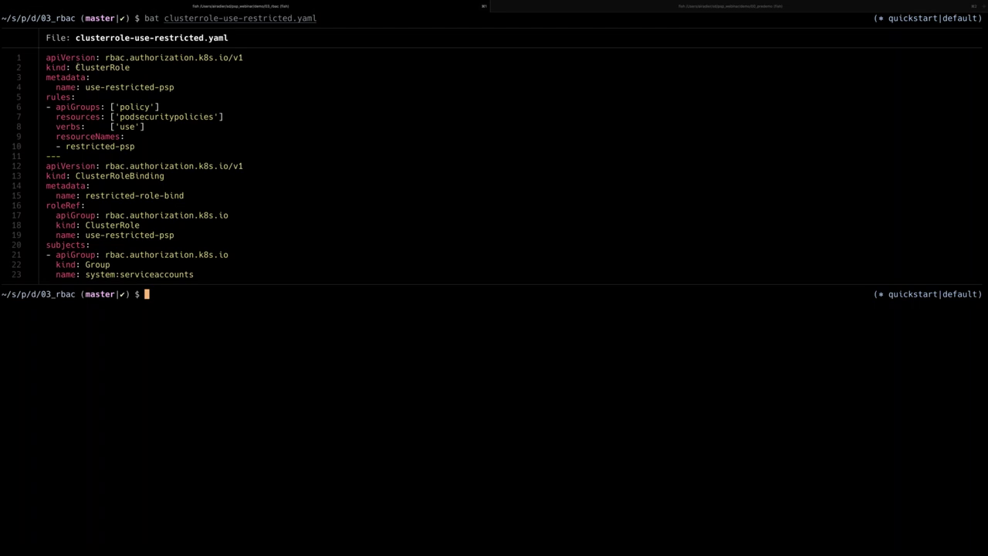
{"action": "left_click_drag", "start_coordinate": [75, 67], "coordinate": [130, 67]}
{"action": "left_click_drag", "start_coordinate": [65, 146], "coordinate": [137, 146]}
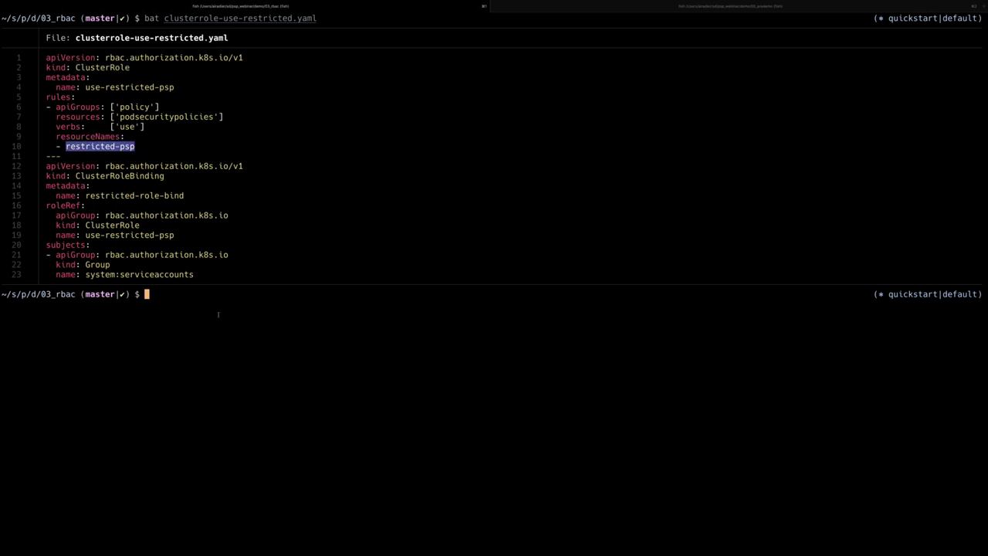
Step: Examine the ClusterRoleBinding kind, the system:serviceaccounts subject, the use-restricted-psp role reference, and the restricted-psp resource name in the displayed file
{"action": "left_click", "coordinate": [233, 367]}
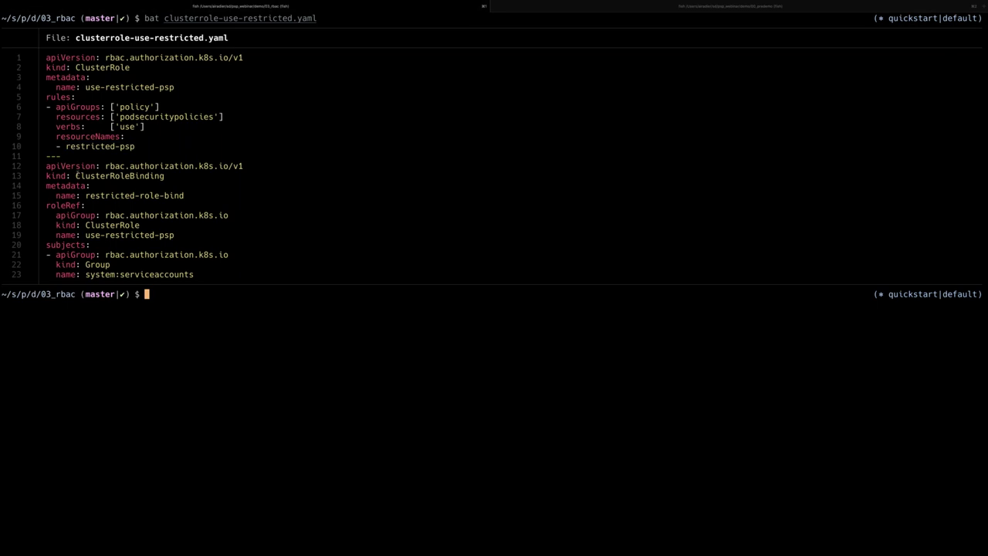
{"action": "left_click_drag", "start_coordinate": [76, 176], "coordinate": [165, 176]}
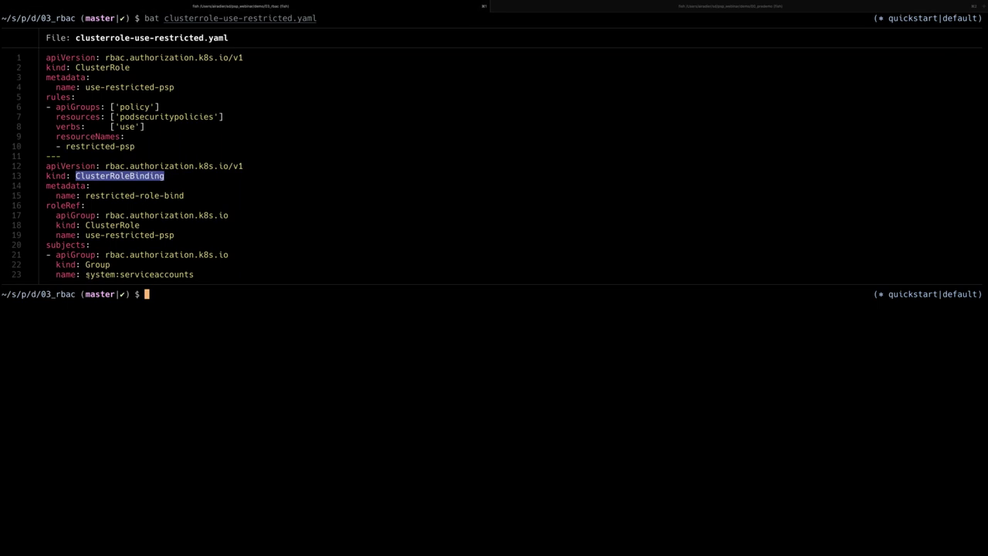
{"action": "double_click", "coordinate": [189, 276]}
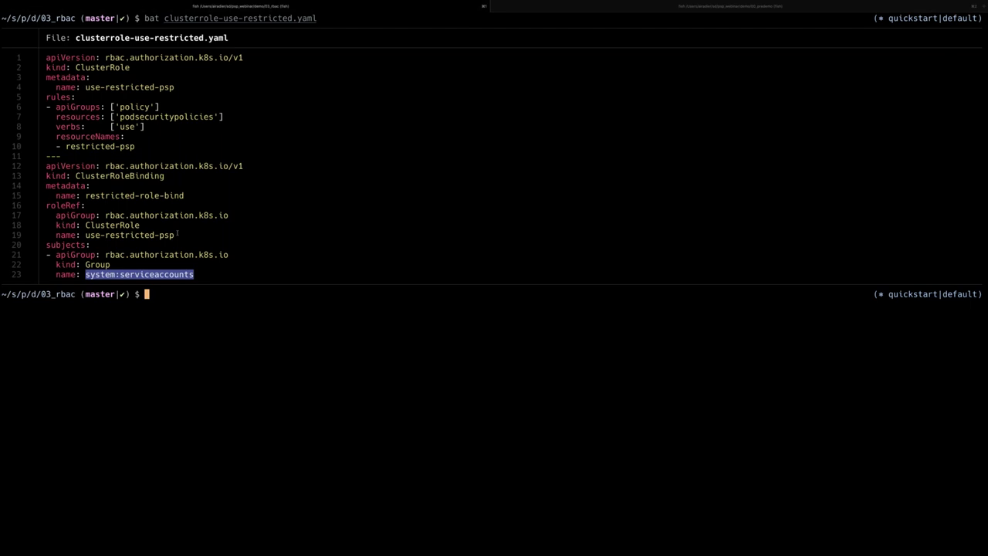
{"action": "left_click_drag", "start_coordinate": [174, 235], "coordinate": [80, 225]}
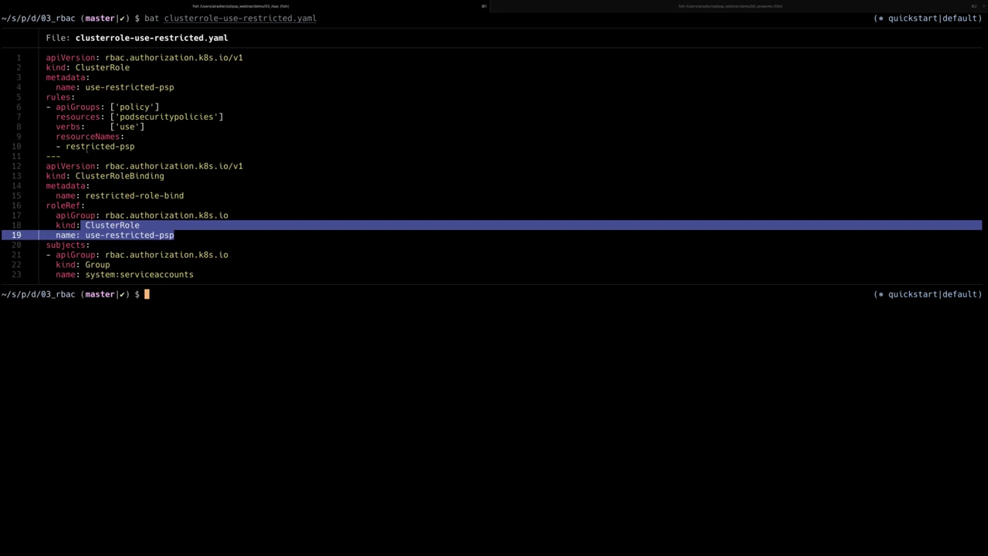
{"action": "double_click", "coordinate": [130, 146]}
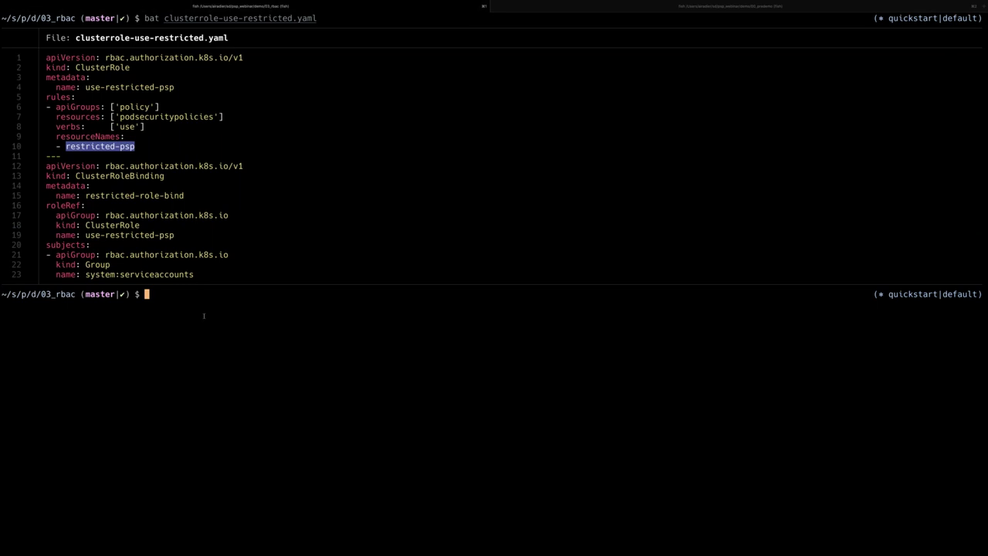
{"action": "left_click", "coordinate": [146, 198]}
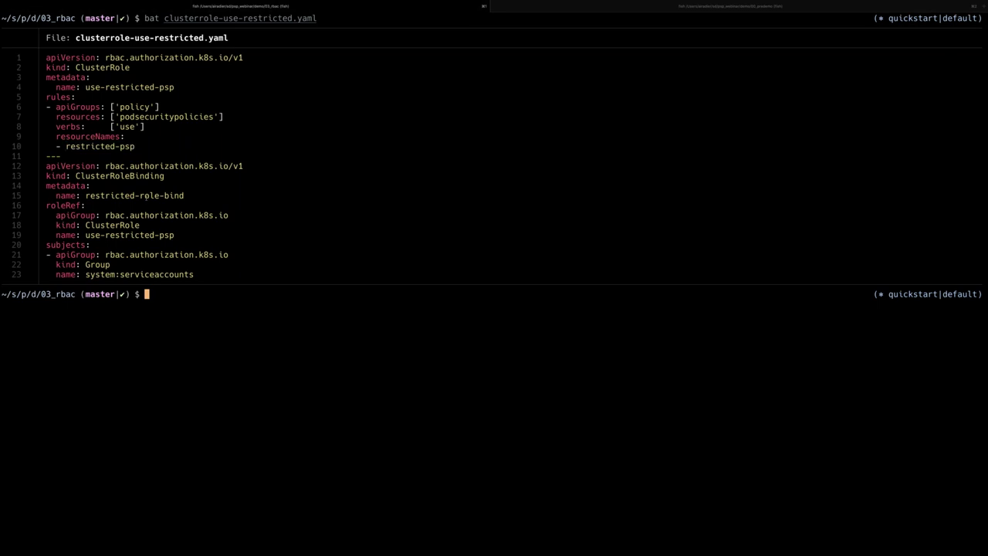
Step: Output the restricted-psp pod security policy as YAML with kubectl and examine its metadata
{"action": "left_click_drag", "start_coordinate": [65, 146], "coordinate": [138, 146]}
{"action": "key", "text": "super+c"}
{"action": "left_click", "coordinate": [178, 336]}
{"action": "type", "text": "kubectl get psp"}
{"action": "key", "text": "super+v"}
{"action": "key", "text": "Right"}
{"action": "key", "text": "Return"}
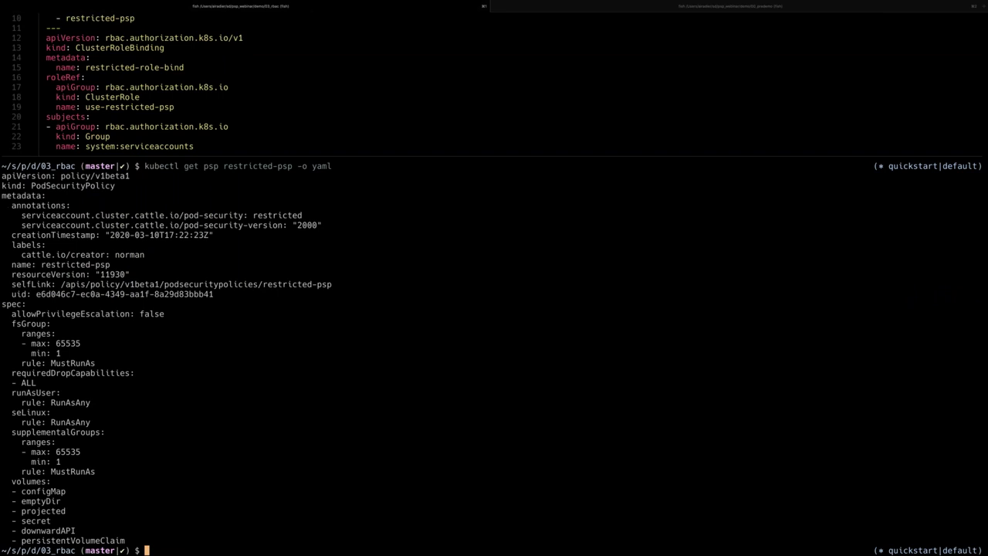
{"action": "left_click_drag", "start_coordinate": [3, 186], "coordinate": [86, 274]}
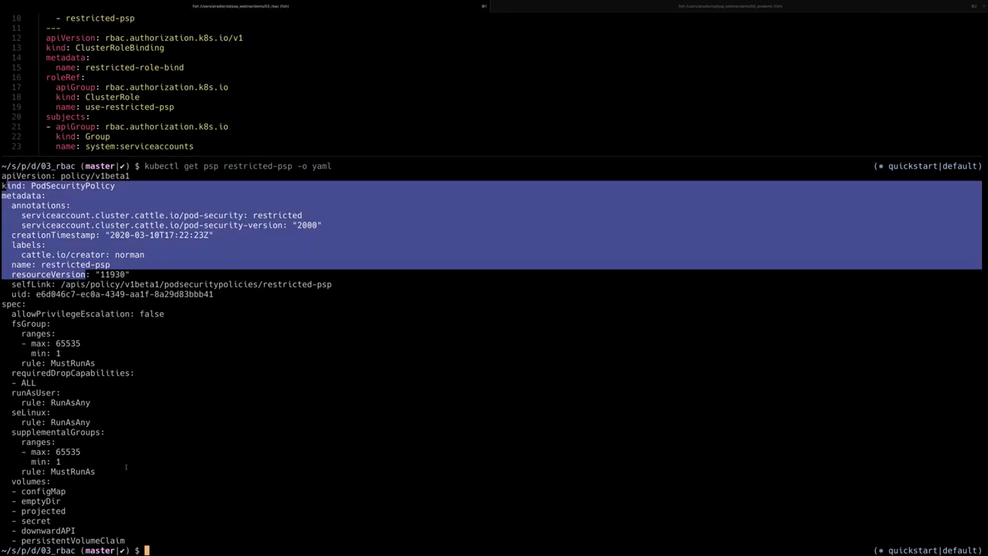
{"action": "left_click", "coordinate": [125, 466]}
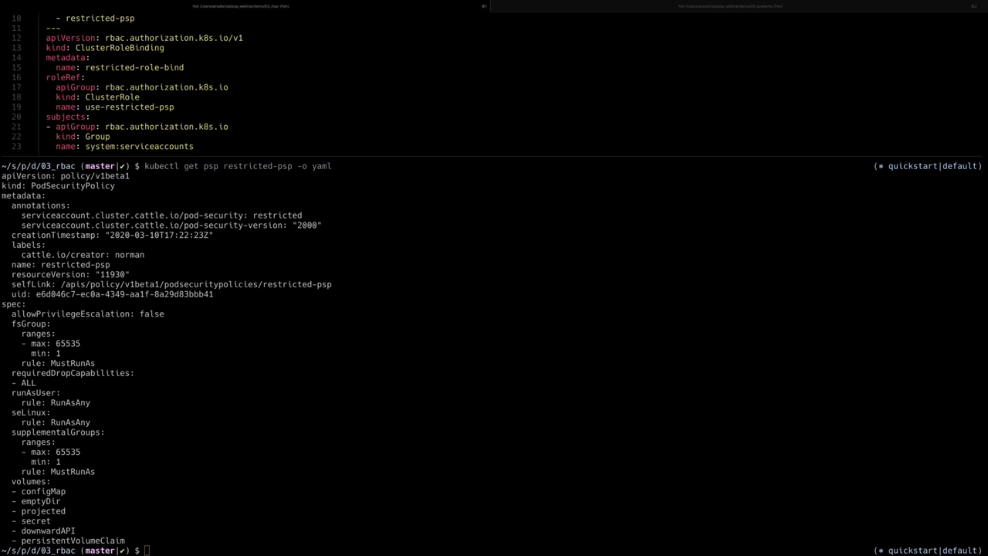
Step: Apply clusterrole-use-restricted.yaml with kubectl
{"action": "key", "text": "Up"}
{"action": "key", "text": "Up"}
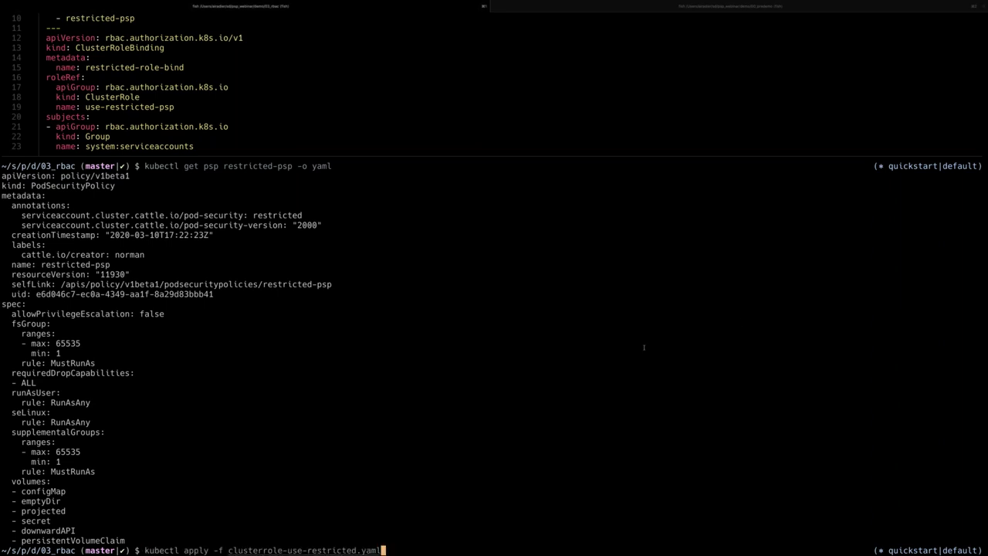
{"action": "key", "text": "Return"}
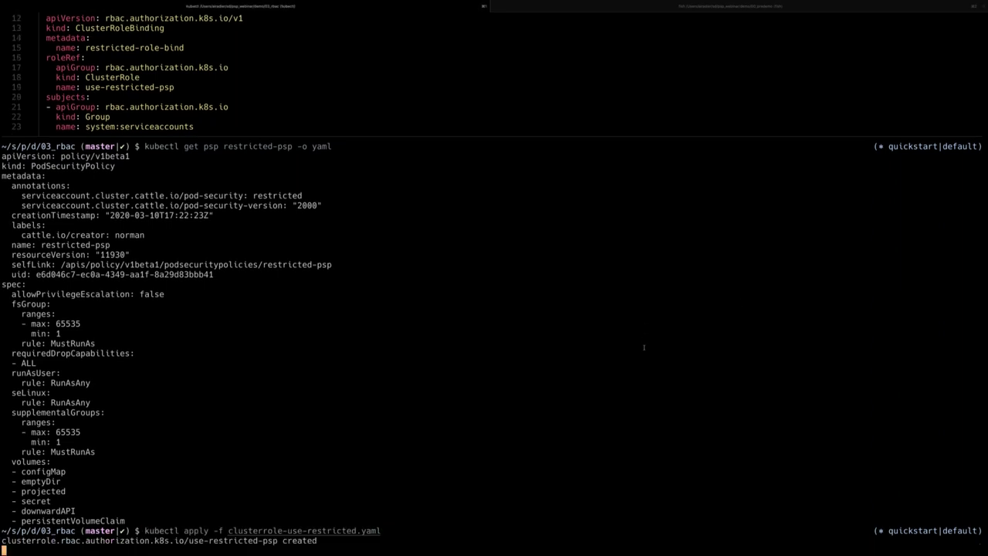
Step: List the replica sets in the default namespace with kubectl get rs
{"action": "type", "text": "k"}
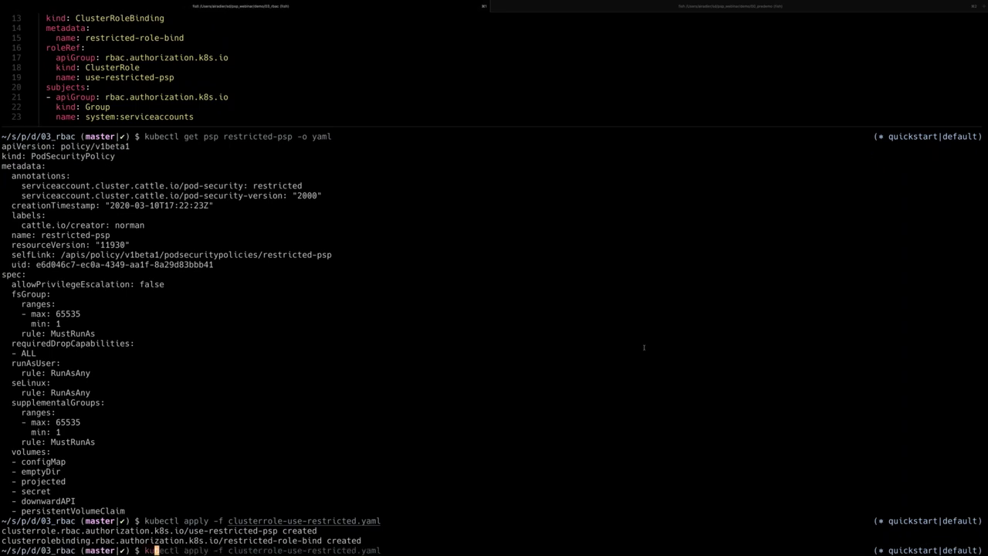
{"action": "type", "text": "ubectl get rs"}
{"action": "key", "text": "Return"}
Step: Try to list the replica sets with kubectl in a namespace entered as psp-etst
{"action": "key", "text": "Up"}
{"action": "key", "text": "Left"}
{"action": "key", "text": "Left"}
{"action": "key", "text": "Left"}
{"action": "key", "text": "Left"}
{"action": "key", "text": "Left"}
{"action": "key", "text": "Left"}
{"action": "type", "text": "-n psp-etst"}
{"action": "key", "text": "Return"}
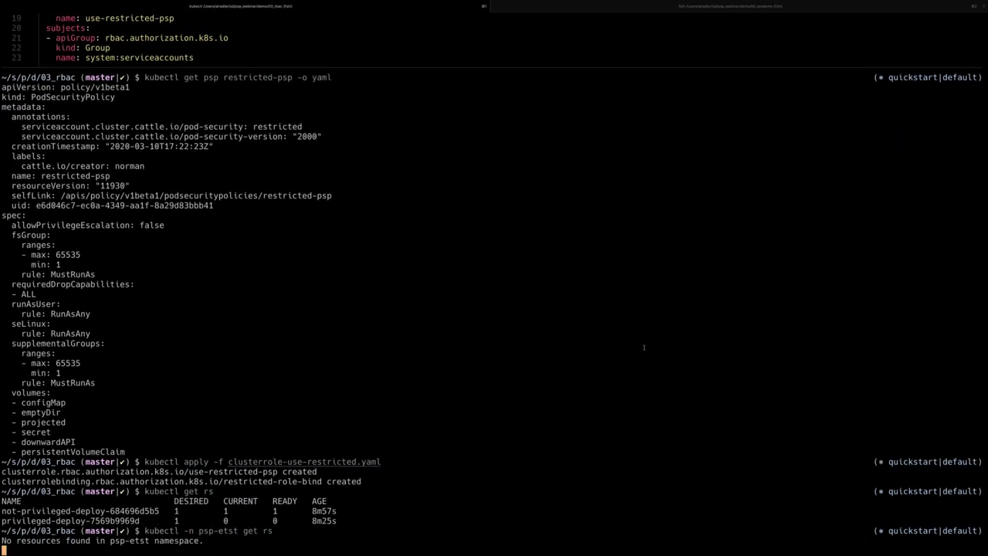
Step: Correct the namespace to psp-test, list its replica sets with kubectl, and list them again on a cleared terminal
{"action": "key", "text": "Up"}
{"action": "key", "text": "Left"}
{"action": "key", "text": "Left"}
{"action": "key", "text": "Left"}
{"action": "key", "text": "Left"}
{"action": "key", "text": "Left"}
{"action": "key", "text": "Left"}
{"action": "key", "text": "Left"}
{"action": "key", "text": "Left"}
{"action": "key", "text": "Left"}
{"action": "key", "text": "BackSpace"}
{"action": "key", "text": "BackSpace"}
{"action": "type", "text": "te"}
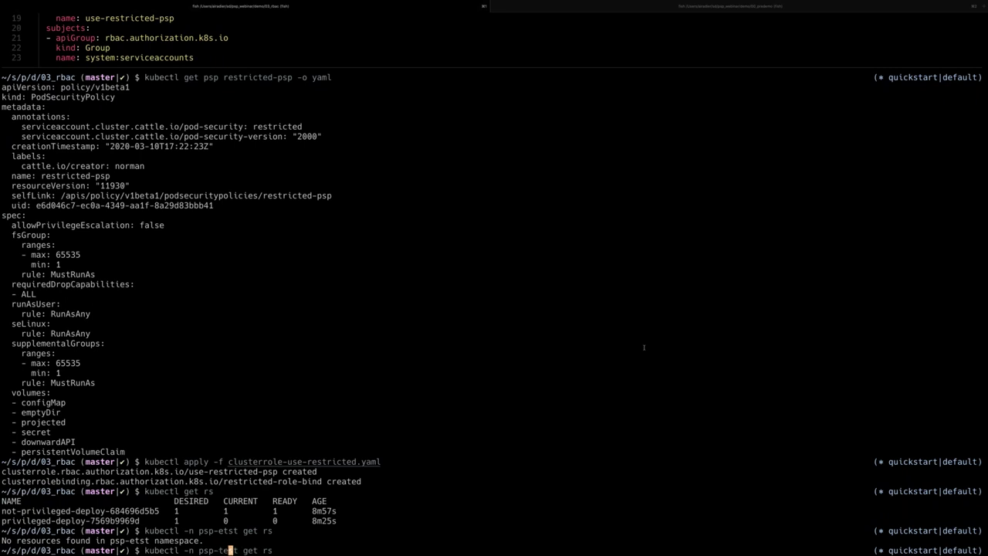
{"action": "key", "text": "Return"}
{"action": "key", "text": "ctrl+l"}
{"action": "key", "text": "Up"}
{"action": "key", "text": "Return"}
Step: Try to delete not-privileged-deploy-684696d5b5 in the psp-test namespace with kubectl without giving a resource type
{"action": "key", "text": "Up"}
{"action": "key", "text": "Left"}
{"action": "key", "text": "Delete"}
{"action": "key", "text": "BackSpace"}
{"action": "key", "text": "BackSpace"}
{"action": "key", "text": "BackSpace"}
{"action": "key", "text": "BackSpace"}
{"action": "key", "text": "BackSpace"}
{"action": "type", "text": "delete"}
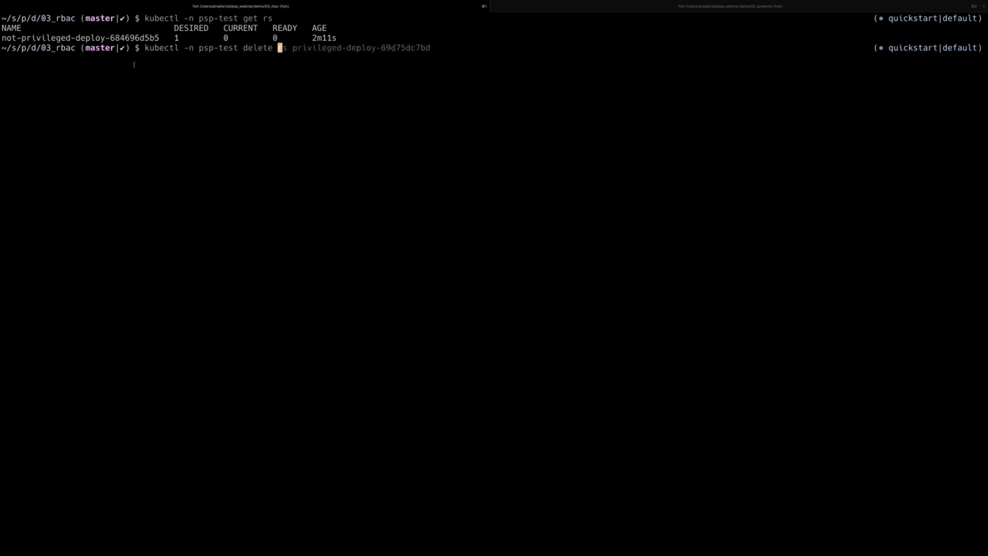
{"action": "double_click", "coordinate": [131, 39]}
{"action": "type", "text": "not-privileged-deploy-684696d5b5"}
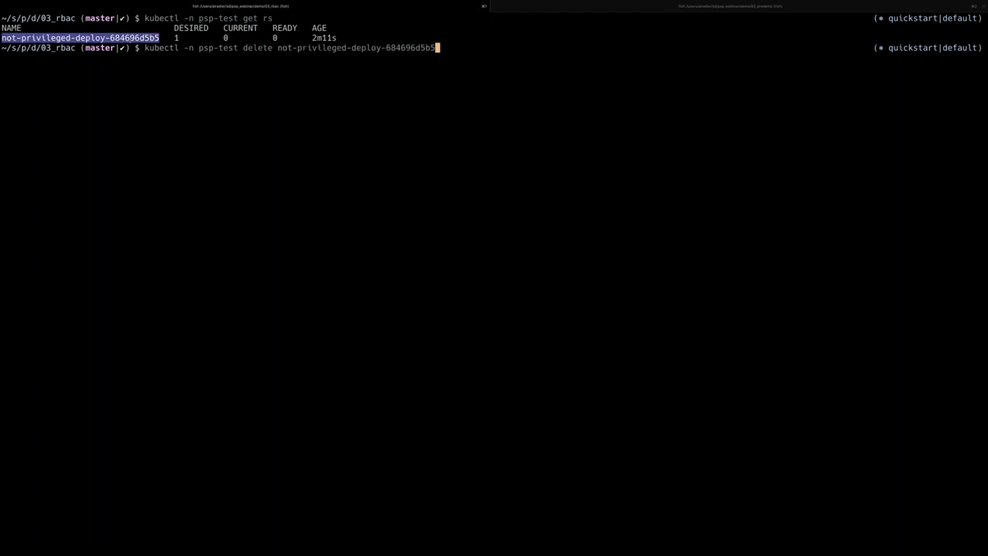
{"action": "key", "text": "Return"}
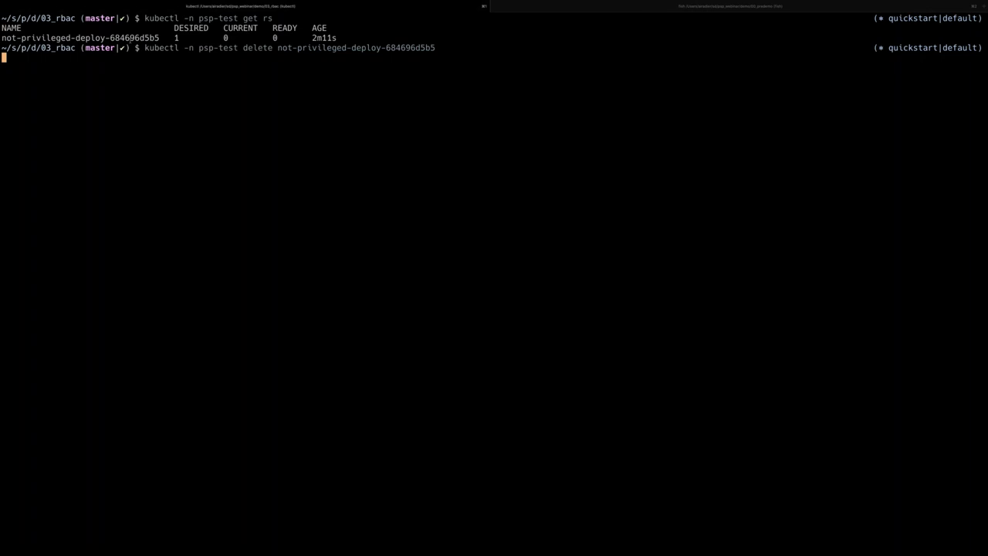
Step: Delete the not-privileged-deploy-684696d5b5 replica set in the psp-test namespace with kubectl, specifying the rs resource type
{"action": "key", "text": "Up"}
{"action": "key", "text": "Up"}
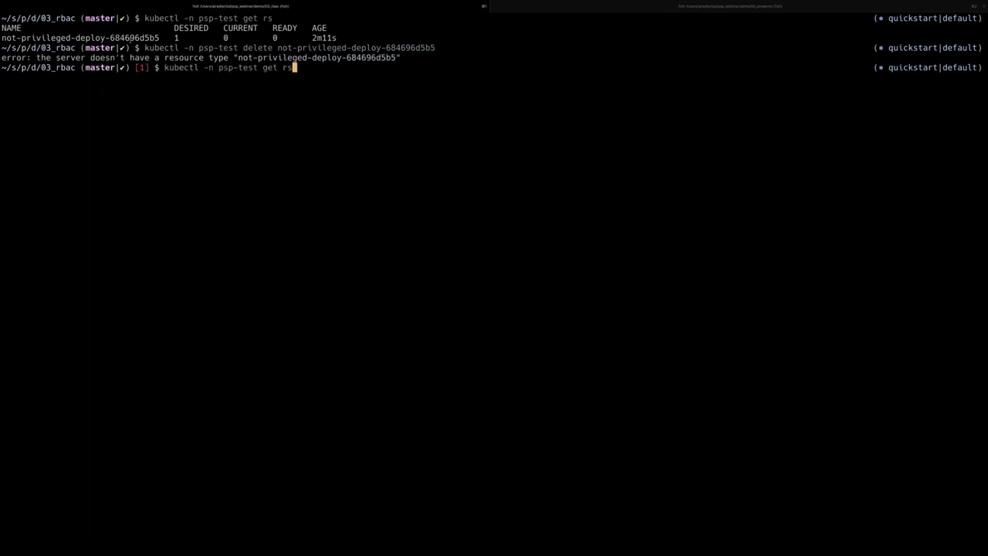
{"action": "key", "text": "Down"}
{"action": "key", "text": "alt+Left"}
{"action": "key", "text": "alt+Left"}
{"action": "key", "text": "alt+Left"}
{"action": "key", "text": "alt+Left"}
{"action": "type", "text": "rs"}
{"action": "key", "text": "Return"}
Step: List the replica sets in the psp-test namespace twice with kubectl to check that the deleted one is recreated
{"action": "key", "text": "Up"}
{"action": "key", "text": "Up"}
{"action": "key", "text": "Up"}
{"action": "key", "text": "Return"}
{"action": "key", "text": "Up"}
{"action": "key", "text": "Return"}
Step: Check the replica set's current count, list the pods in the psp-test namespace with kubectl, and highlight the pod name
{"action": "key", "text": "Up"}
{"action": "key", "text": "BackSpace"}
{"action": "key", "text": "BackSpace"}
{"action": "key", "text": "BackSpace"}
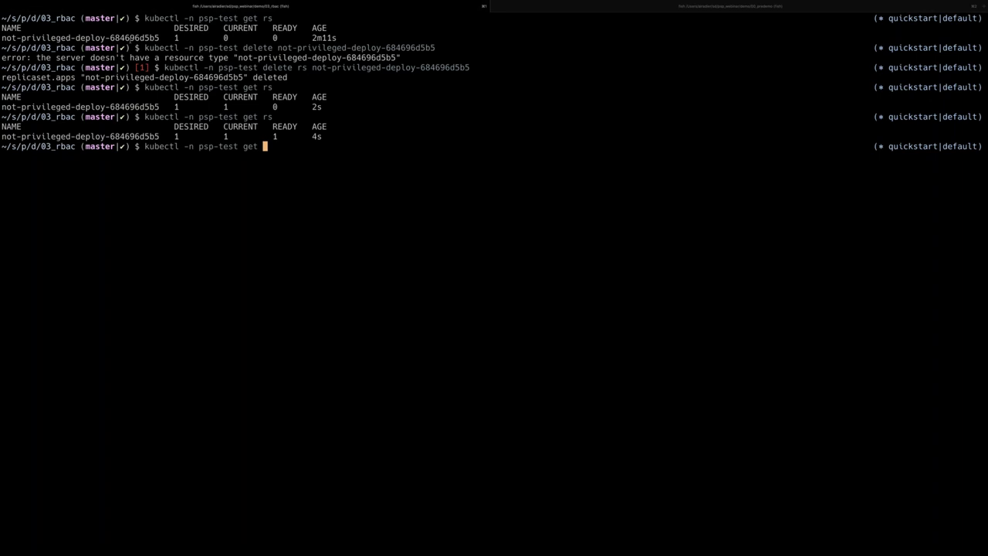
{"action": "left_click_drag", "start_coordinate": [223, 136], "coordinate": [239, 137]}
{"action": "left_click", "coordinate": [254, 146]}
{"action": "type", "text": "po"}
{"action": "key", "text": "Return"}
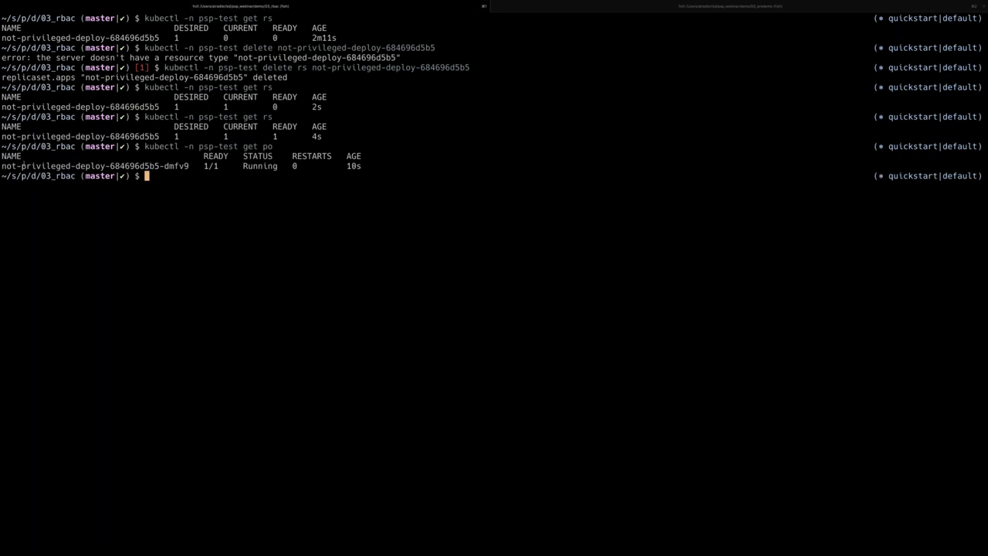
{"action": "double_click", "coordinate": [31, 169]}
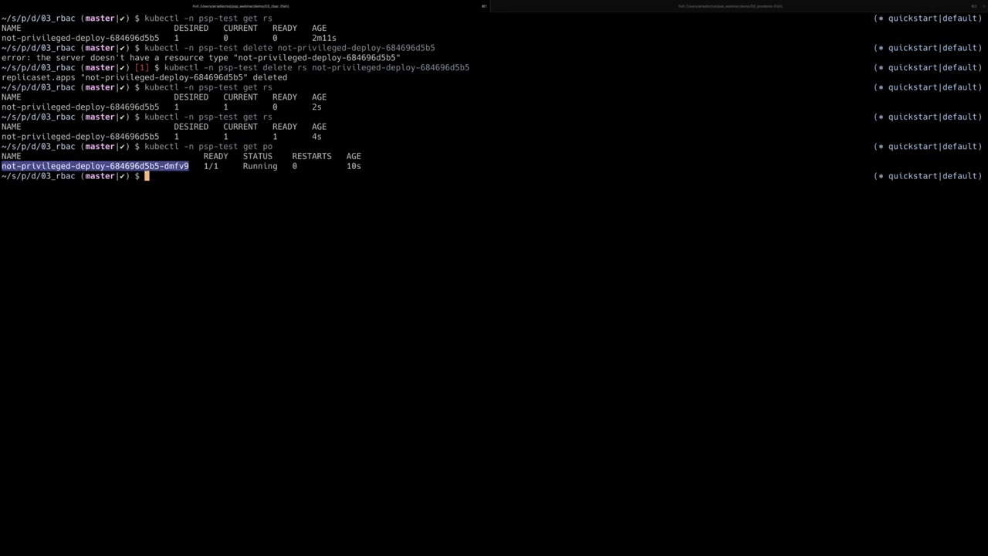
Step: Display deploy-privileged.yaml with bat and apply it in the psp-test namespace with kubectl
{"action": "key", "text": "super+Tab"}
{"action": "left_click", "coordinate": [549, 270]}
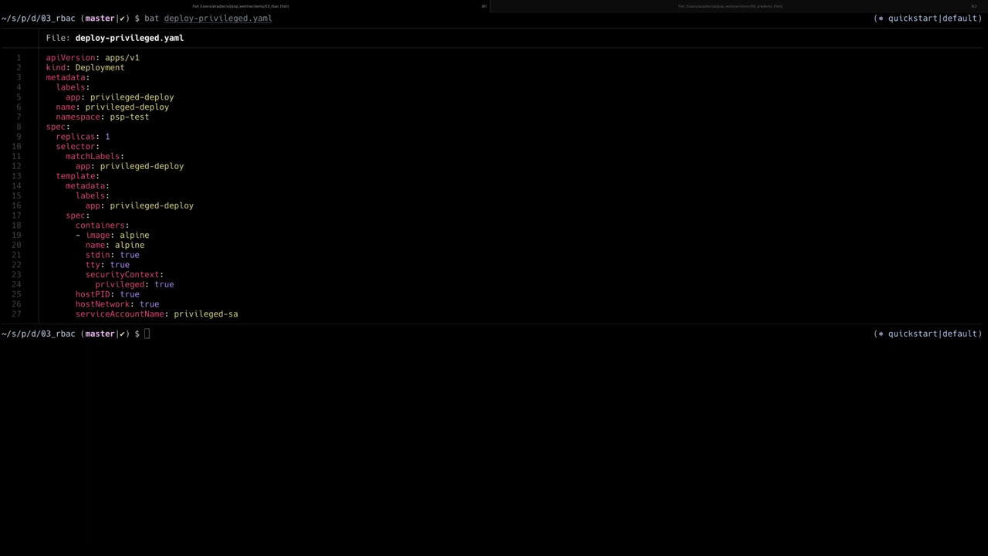
{"action": "left_click", "coordinate": [625, 399]}
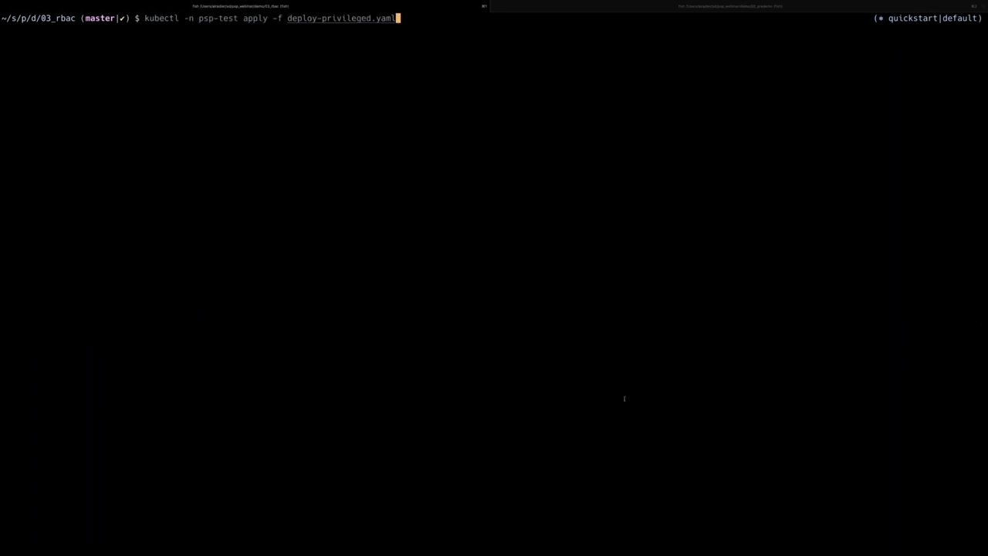
{"action": "key", "text": "Return"}
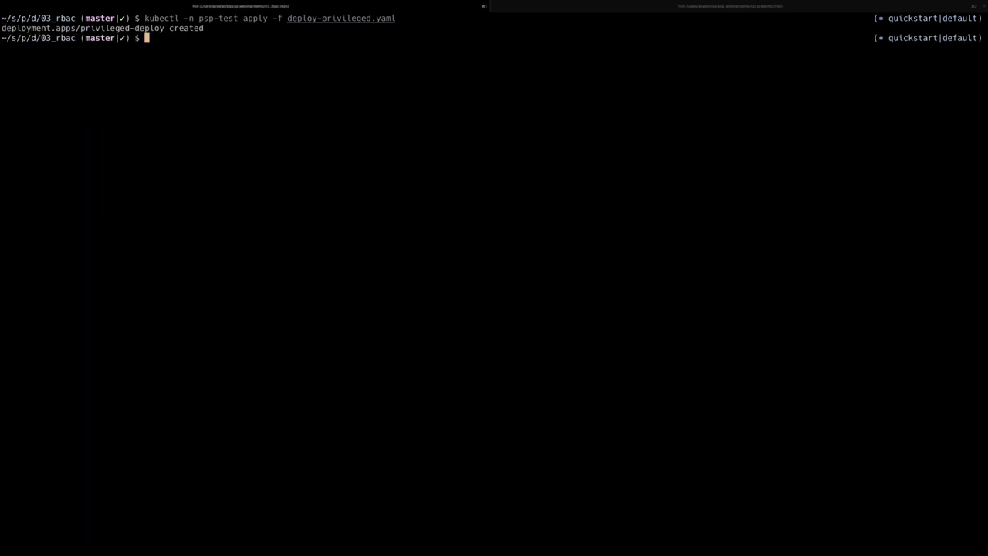
Step: Describe the privileged-deploy-69d75dc7bd replica set in the psp-test namespace with kubectl
{"action": "type", "text": "kubectl -n psp-test rs"}
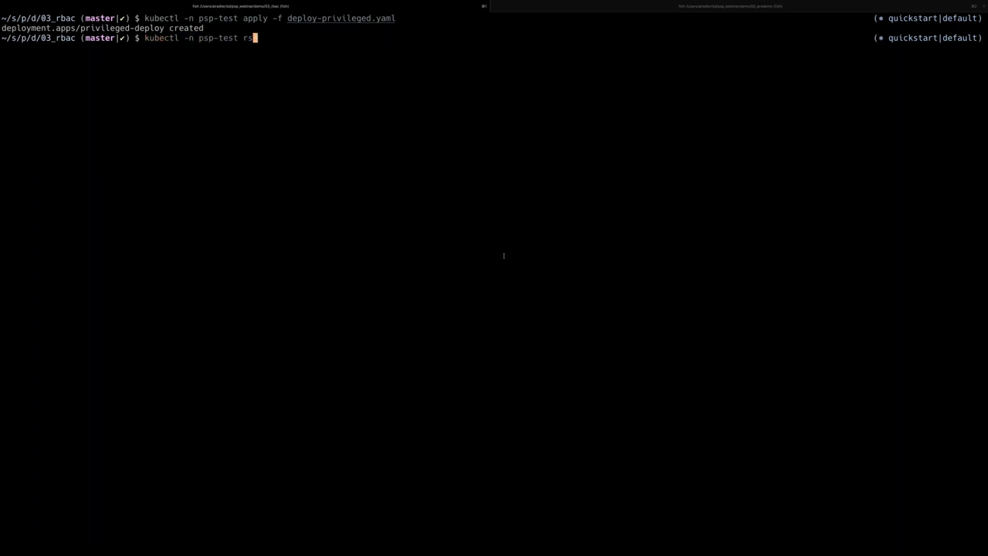
{"action": "key", "text": "BackSpace"}
{"action": "key", "text": "BackSpace"}
{"action": "type", "text": "get"}
{"action": "key", "text": "BackSpace"}
{"action": "key", "text": "BackSpace"}
{"action": "key", "text": "BackSpace"}
{"action": "key", "text": "BackSpace"}
{"action": "type", "text": "describe rs pri"}
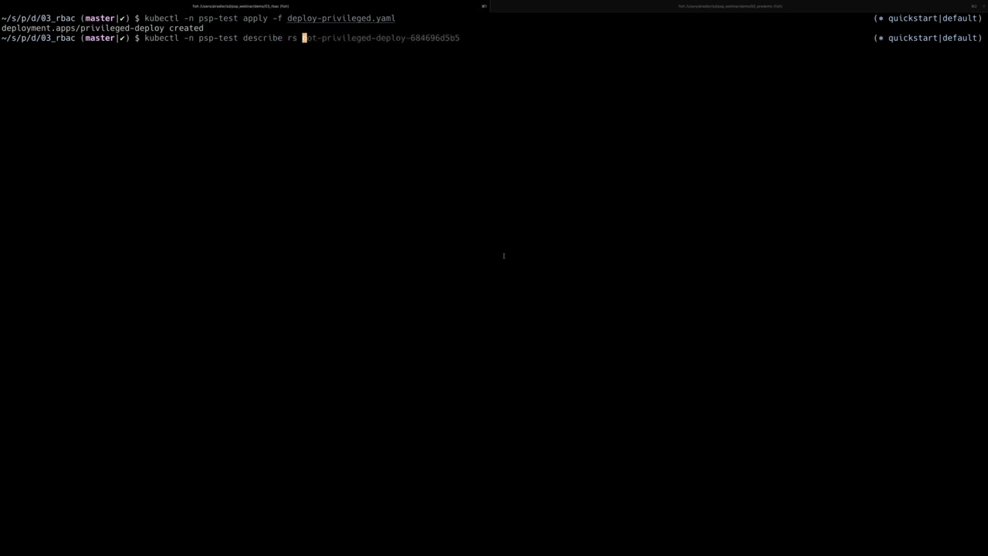
{"action": "key", "text": "Right"}
{"action": "key", "text": "Return"}
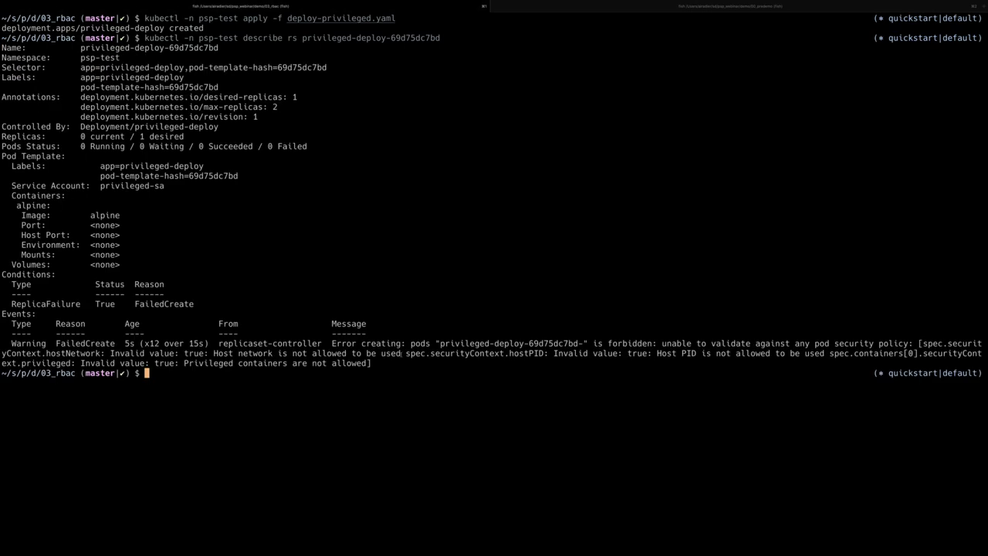
Step: Examine the pod security policy event message of the privileged replica set and clear the terminal
{"action": "left_click_drag", "start_coordinate": [342, 344], "coordinate": [372, 363]}
{"action": "left_click", "coordinate": [663, 345]}
{"action": "left_click_drag", "start_coordinate": [656, 342], "coordinate": [724, 353]}
{"action": "left_click", "coordinate": [724, 353]}
{"action": "type", "text": "clear"}
{"action": "key", "text": "Return"}
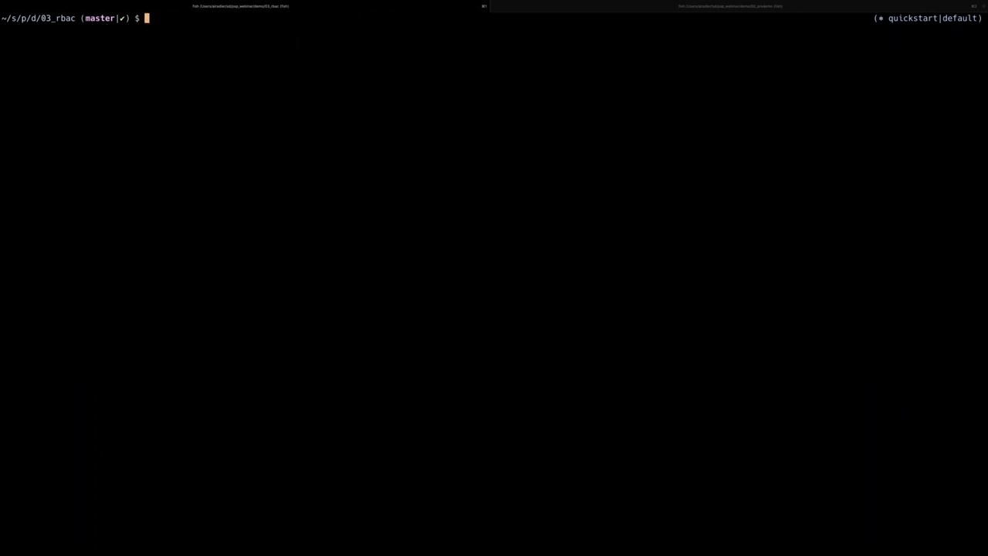
Step: Output the default-psp pod security policy as YAML with kubectl and examine its spec, including the privileged and hostNetwork settings
{"action": "key", "text": "super+Tab"}
{"action": "left_click", "coordinate": [606, 177]}
{"action": "type", "text": "kubectl get psp default-psp -o yaml"}
{"action": "key", "text": "Return"}
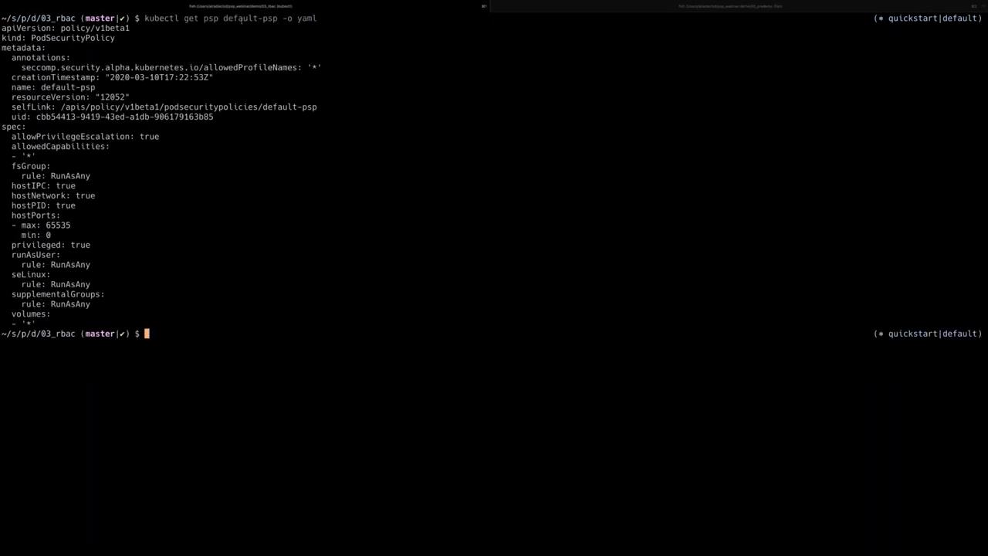
{"action": "left_click_drag", "start_coordinate": [223, 17], "coordinate": [274, 18]}
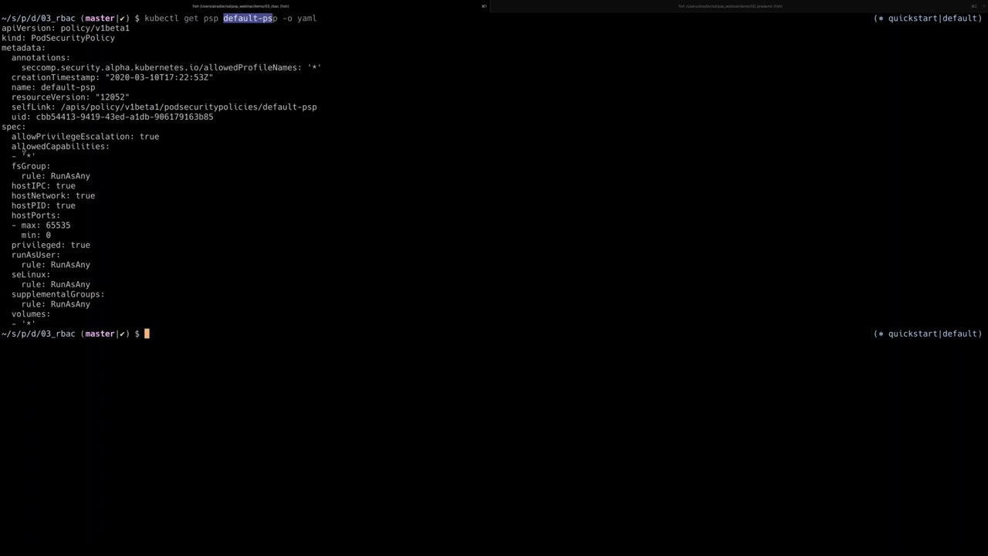
{"action": "left_click", "coordinate": [68, 191]}
{"action": "left_click_drag", "start_coordinate": [11, 136], "coordinate": [46, 323]}
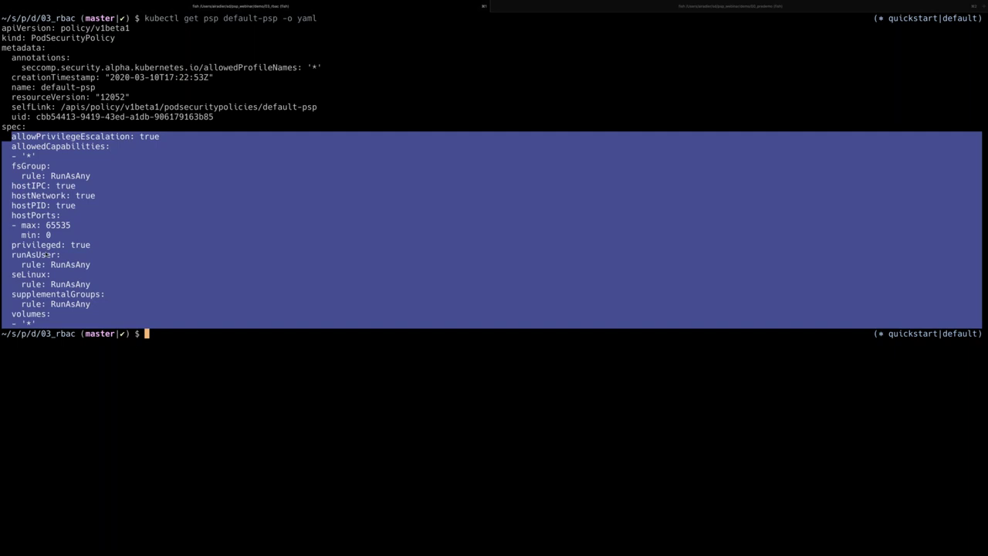
{"action": "left_click", "coordinate": [93, 254]}
{"action": "left_click_drag", "start_coordinate": [91, 255], "coordinate": [36, 245]}
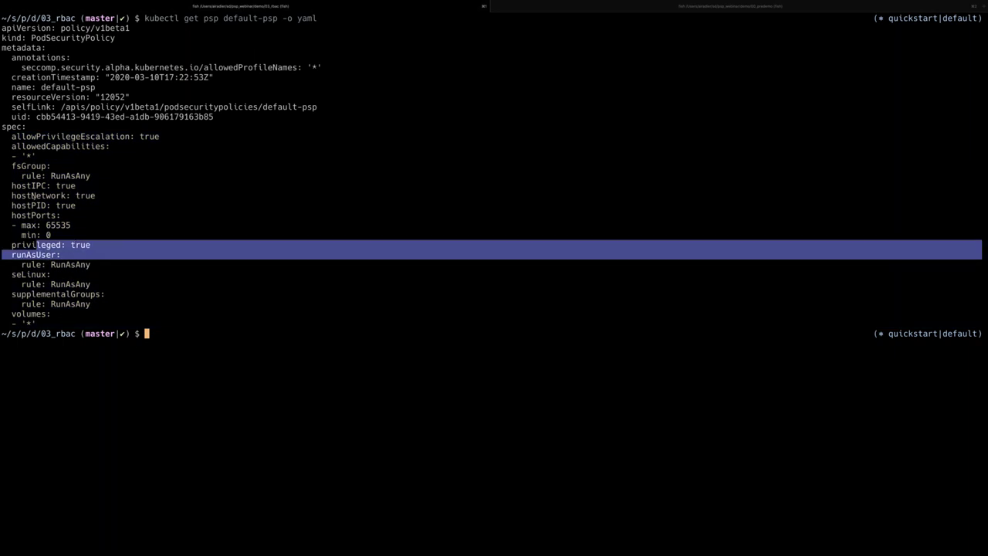
{"action": "left_click", "coordinate": [32, 196]}
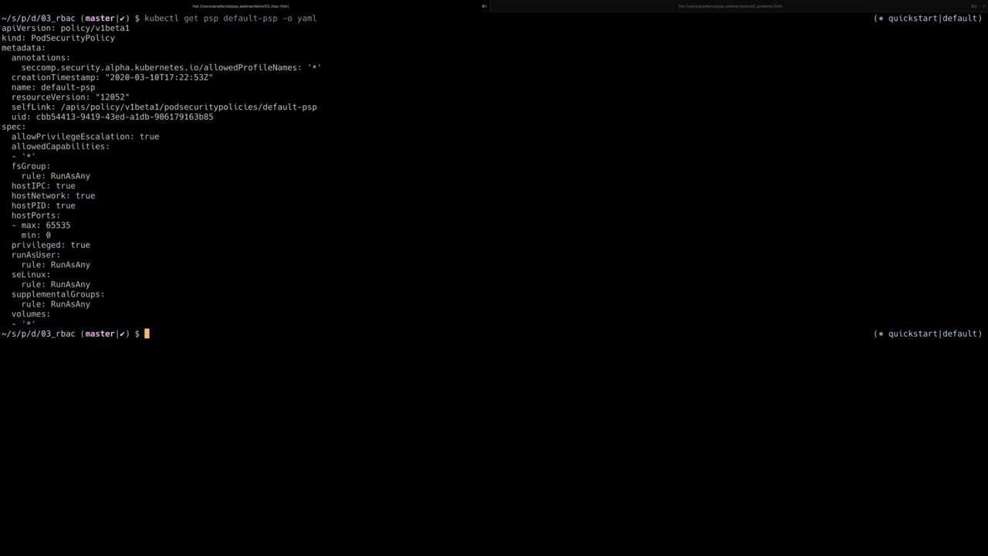
Step: Clear the terminal and display clusterrole-use-privileged.yaml with bat
{"action": "double_click", "coordinate": [553, 263]}
{"action": "type", "text": "clear"}
{"action": "key", "text": "Return"}
{"action": "key", "text": "super+Tab"}
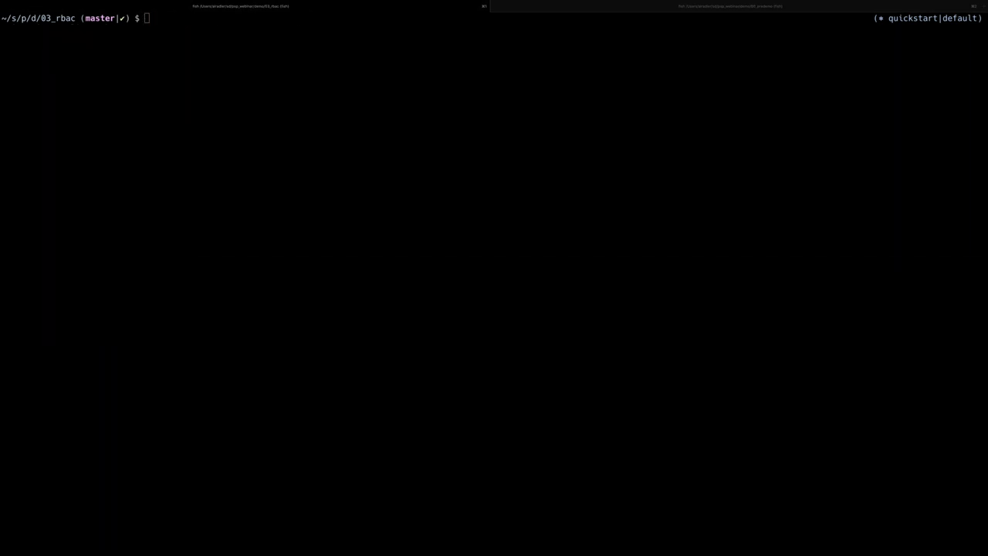
{"action": "key", "text": "super+Tab"}
{"action": "type", "text": "bat clusterrole-use-privileged.yaml"}
{"action": "key", "text": "Return"}
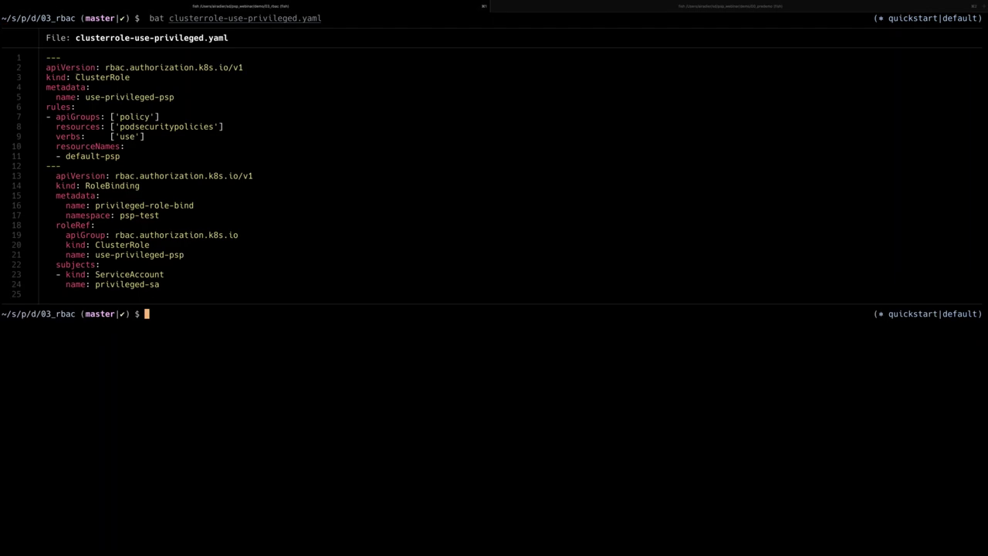
Step: Examine the ClusterRole, its default-psp resource name, and the RoleBinding's psp-test namespace and privileged-sa subject in the displayed file
{"action": "double_click", "coordinate": [132, 77]}
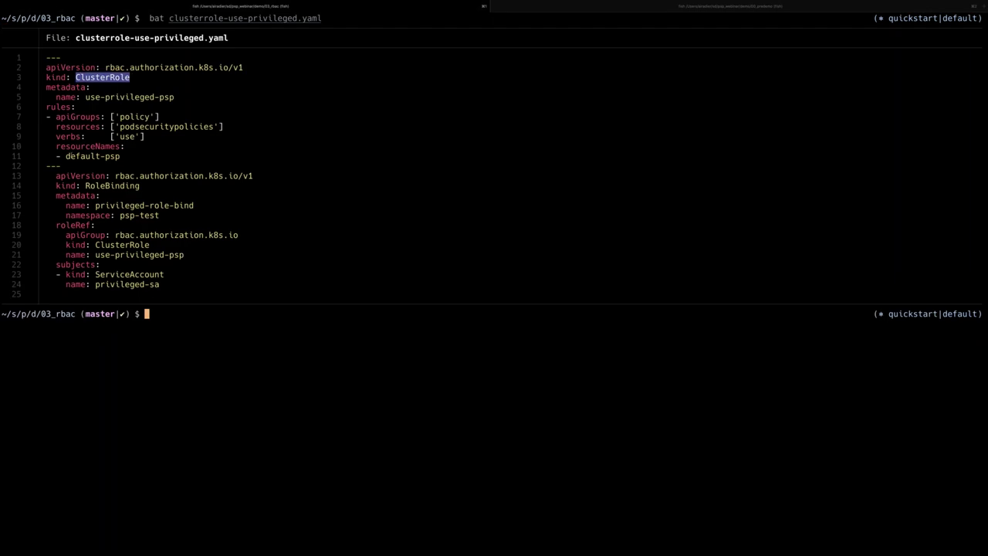
{"action": "triple_click", "coordinate": [121, 156]}
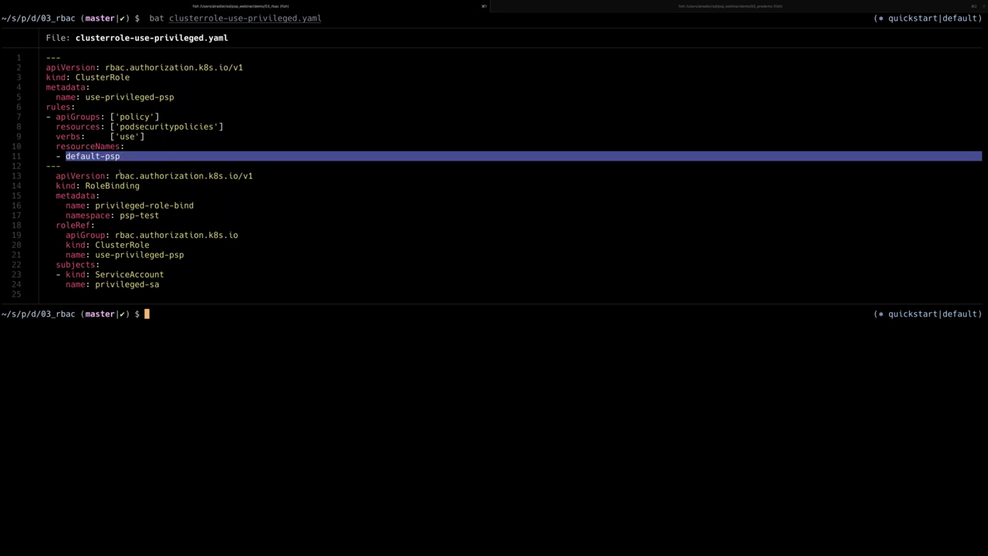
{"action": "left_click", "coordinate": [84, 185]}
{"action": "left_click_drag", "start_coordinate": [85, 186], "coordinate": [160, 215]}
{"action": "left_click", "coordinate": [120, 216]}
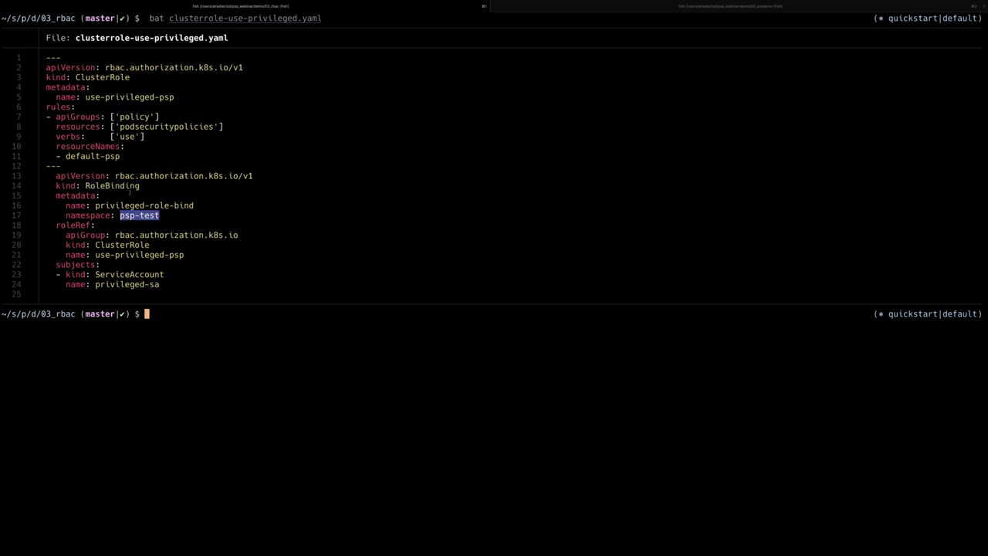
{"action": "left_click_drag", "start_coordinate": [95, 284], "coordinate": [160, 284]}
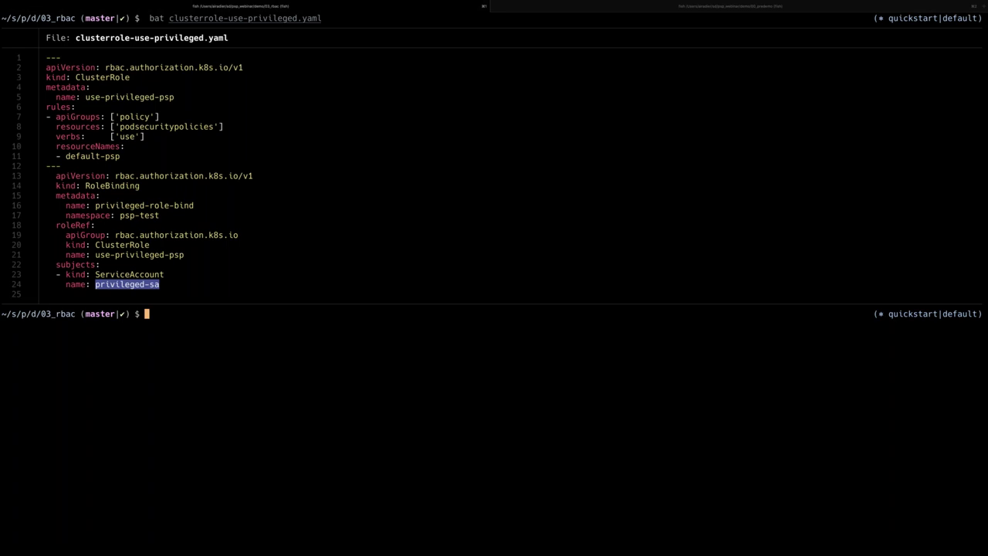
Step: Apply clusterrole-use-privileged.yaml to the psp-test namespace with kubectl
{"action": "key", "text": "super+Tab"}
{"action": "key", "text": "super+Tab"}
{"action": "type", "text": "kubectl -n psp-test apply -f clusterrole-use-privileged.yaml"}
{"action": "key", "text": "Return"}
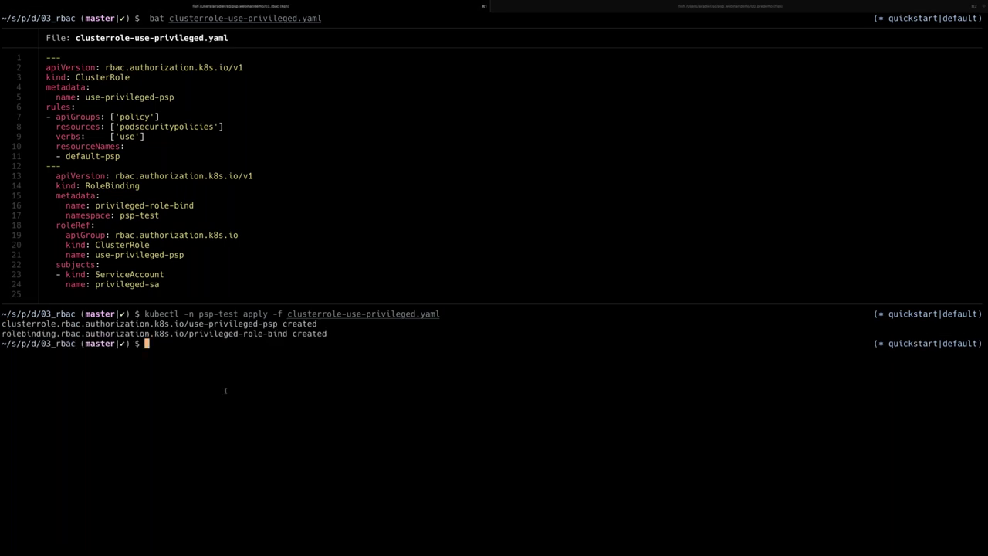
Step: List the replica sets in the psp-test namespace with kubectl
{"action": "type", "text": "k -n psp-test get"}
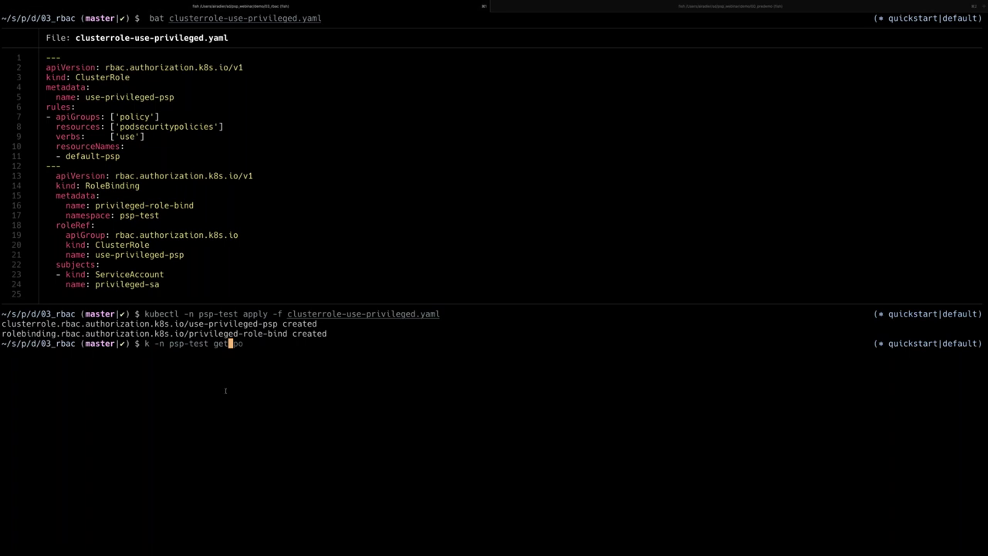
{"action": "key", "text": "Return"}
{"action": "type", "text": "k -n psp-test get rs"}
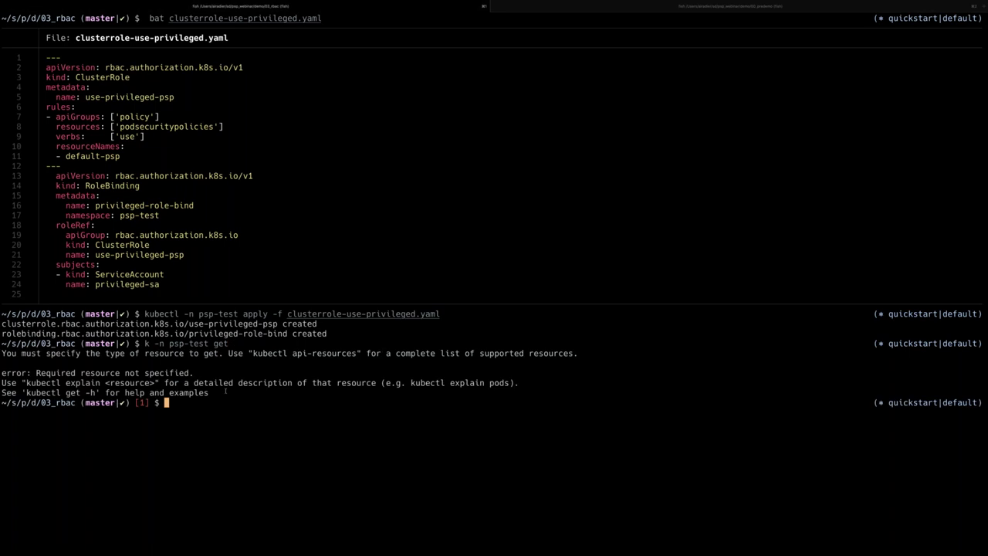
{"action": "key", "text": "Return"}
Step: Delete the privileged-deploy-69d75dc7bd replica set from the psp-test namespace with kubectl
{"action": "key", "text": "Up"}
{"action": "key", "text": "BackSpace"}
{"action": "key", "text": "BackSpace"}
{"action": "key", "text": "BackSpace"}
{"action": "key", "text": "BackSpace"}
{"action": "key", "text": "BackSpace"}
{"action": "key", "text": "BackSpace"}
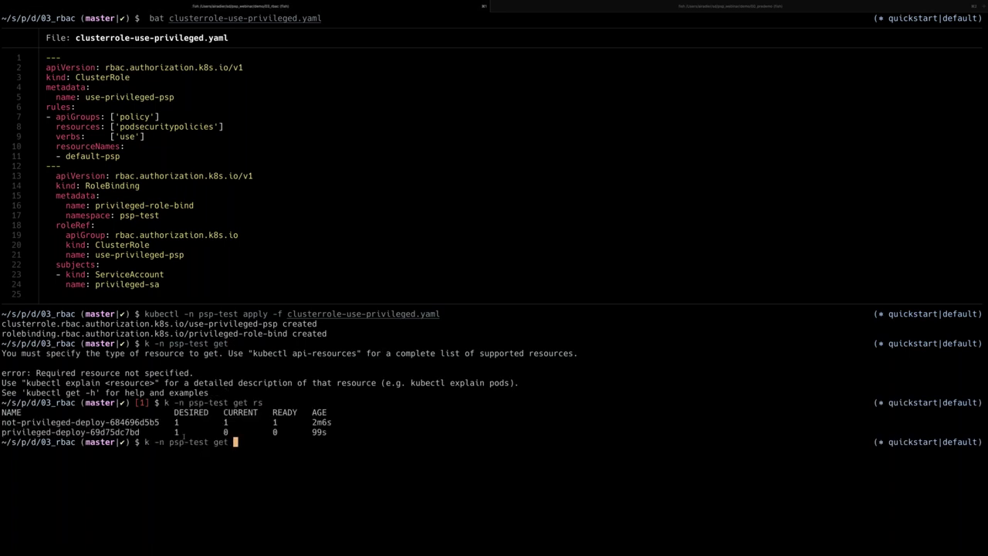
{"action": "type", "text": "dele"}
{"action": "key", "text": "alt+Right"}
{"action": "key", "text": "alt+Right"}
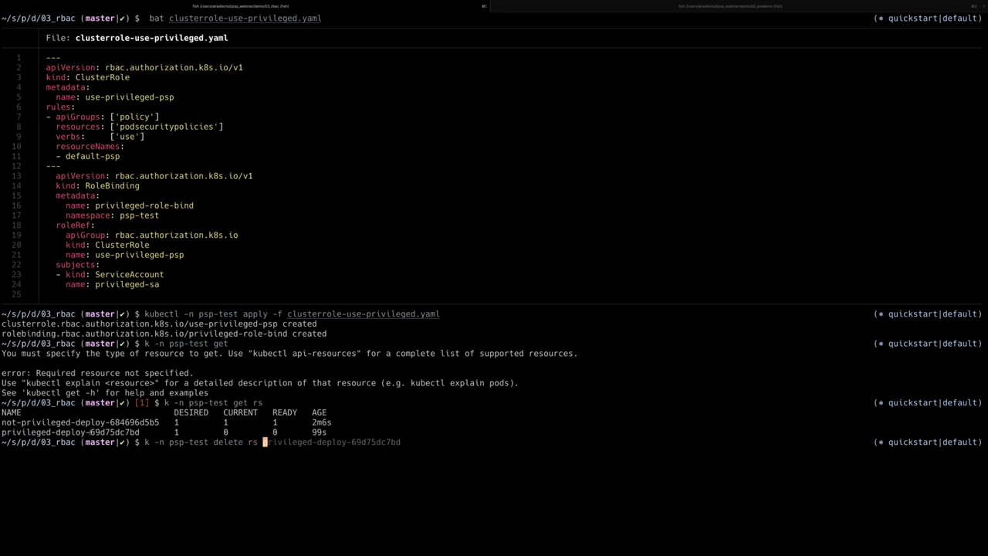
{"action": "key", "text": "Right"}
{"action": "key", "text": "Return"}
Step: List the replica sets and the pods in psp-test again and check the privileged deployment's entries
{"action": "key", "text": "Up"}
{"action": "key", "text": "Up"}
{"action": "key", "text": "Return"}
{"action": "key", "text": "Up"}
{"action": "key", "text": "BackSpace"}
{"action": "key", "text": "BackSpace"}
{"action": "type", "text": "po"}
{"action": "key", "text": "Return"}
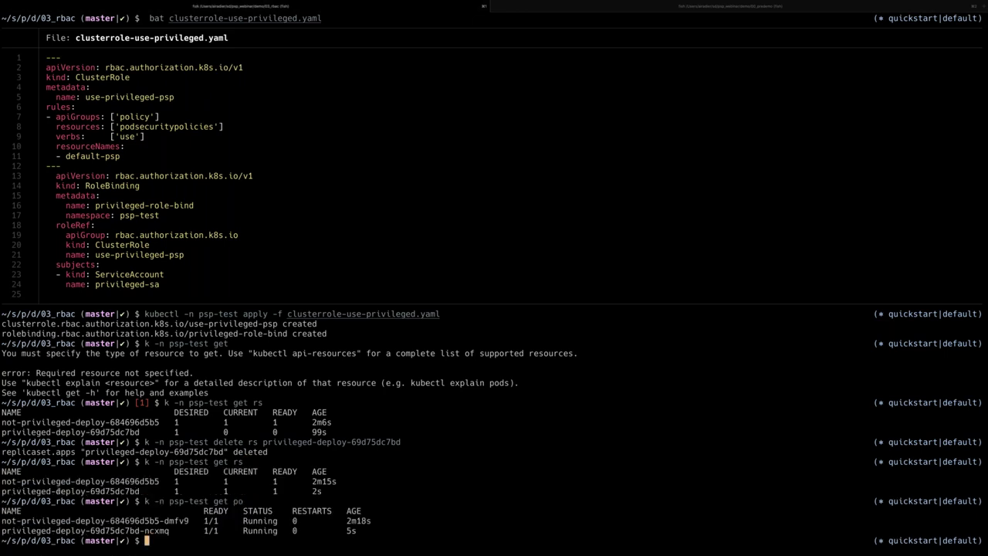
{"action": "double_click", "coordinate": [57, 491]}
{"action": "left_click_drag", "start_coordinate": [1, 530], "coordinate": [170, 530]}
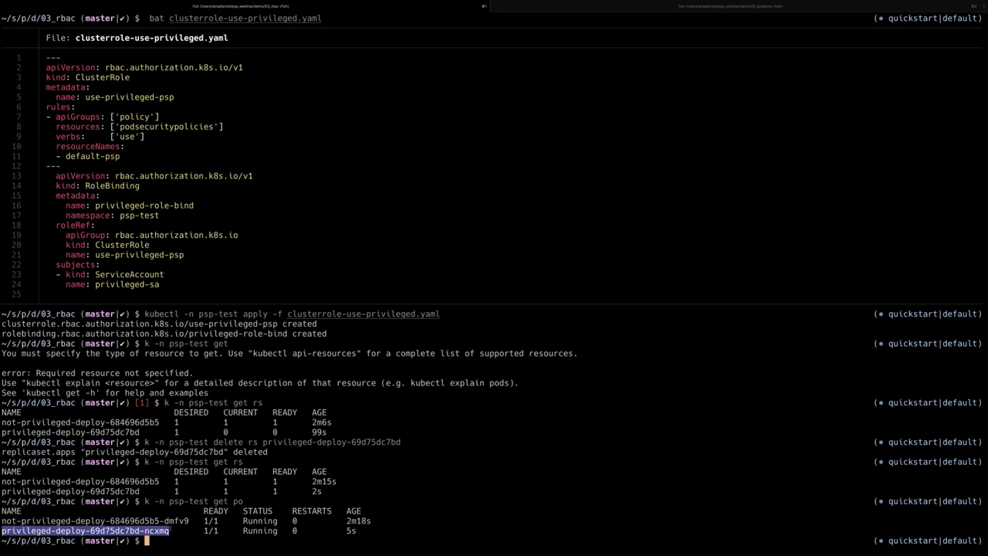
{"action": "left_click", "coordinate": [338, 503]}
{"action": "key", "text": "super+Tab"}
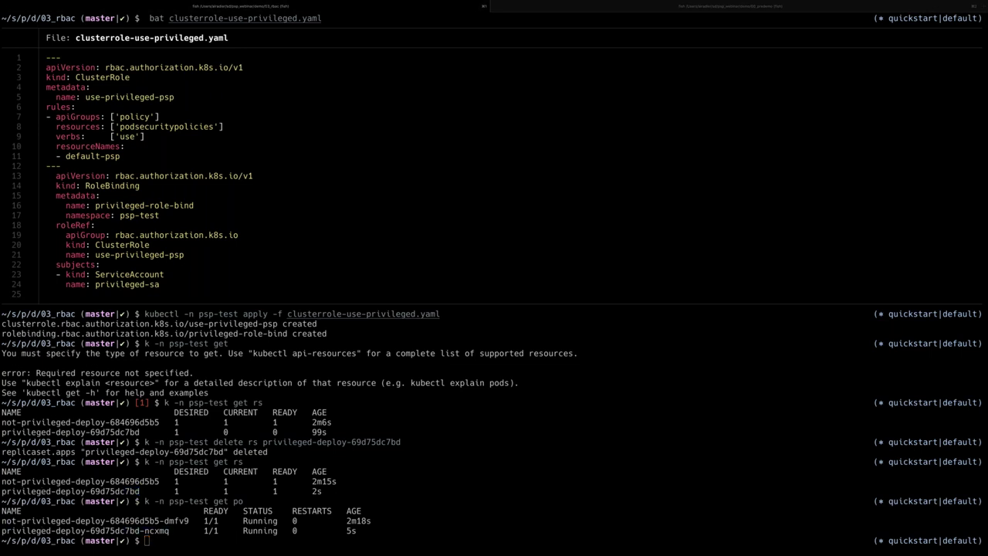
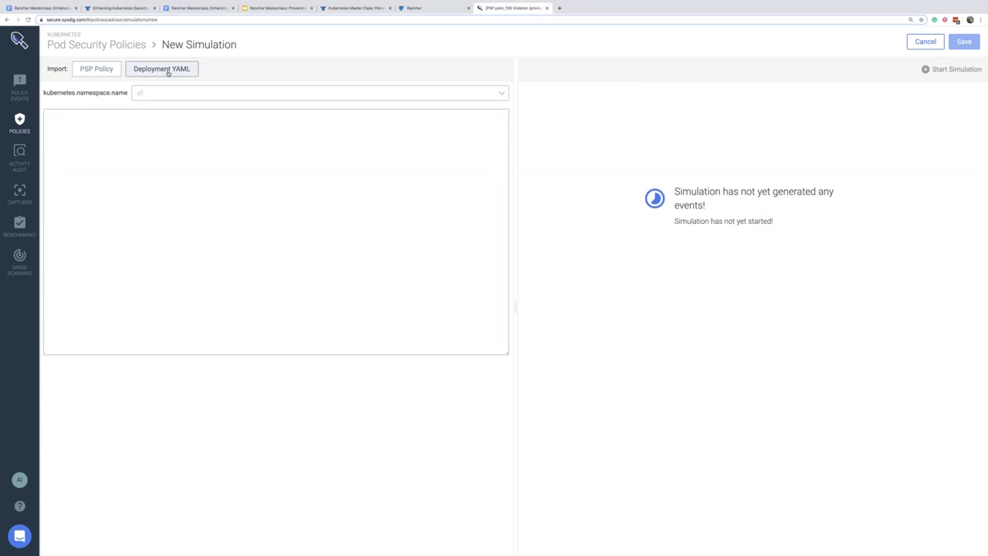
Step: Import deploy-not-privileged.yaml from the 02_psp_enabled folder as the deployment YAML of the new simulation and generate a PSP from it
{"action": "left_click", "coordinate": [168, 73]}
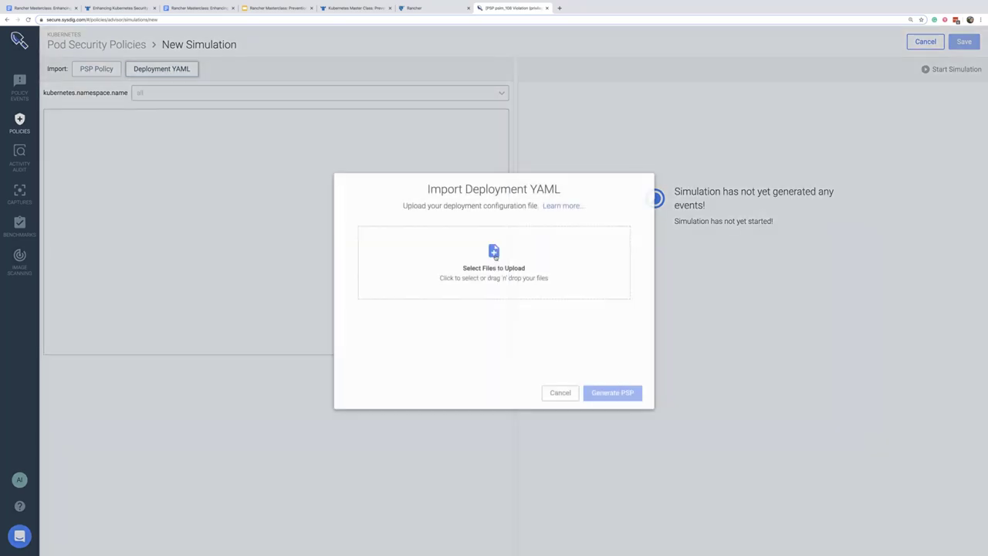
{"action": "left_click", "coordinate": [484, 263]}
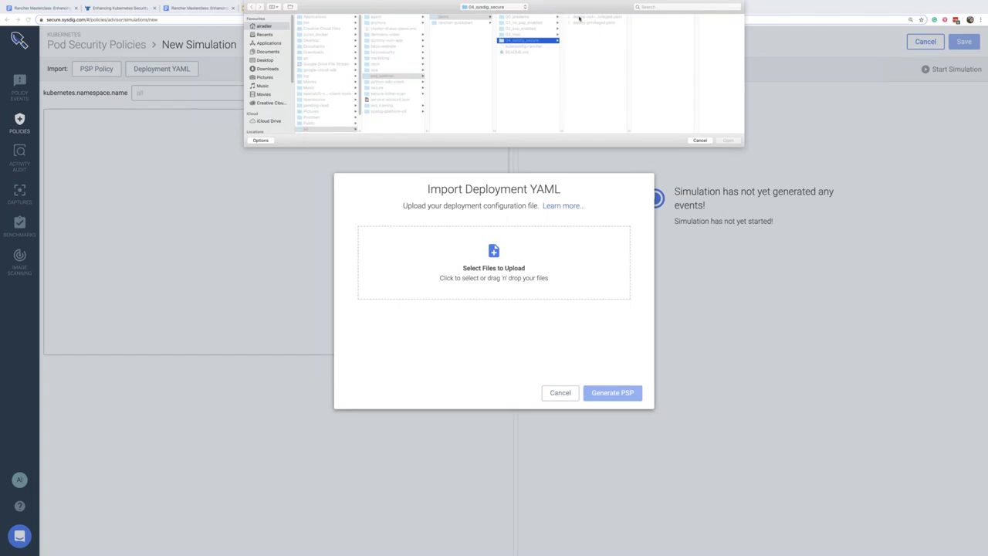
{"action": "left_click", "coordinate": [533, 29]}
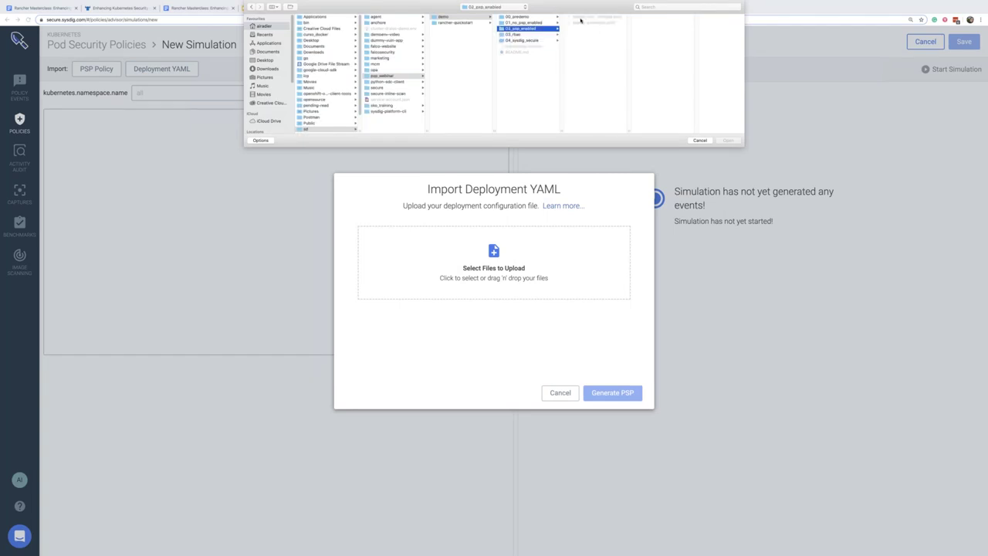
{"action": "left_click", "coordinate": [581, 17]}
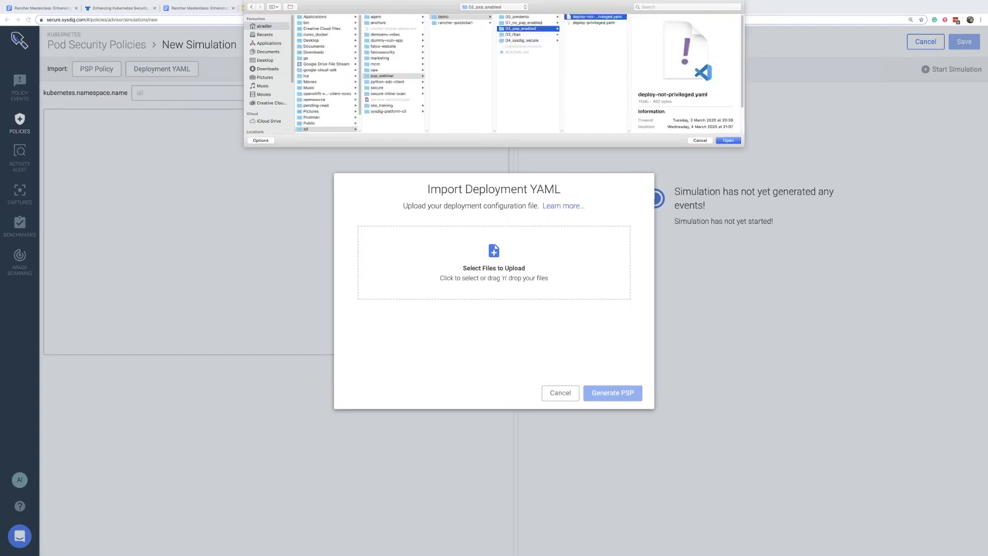
{"action": "left_click", "coordinate": [726, 141]}
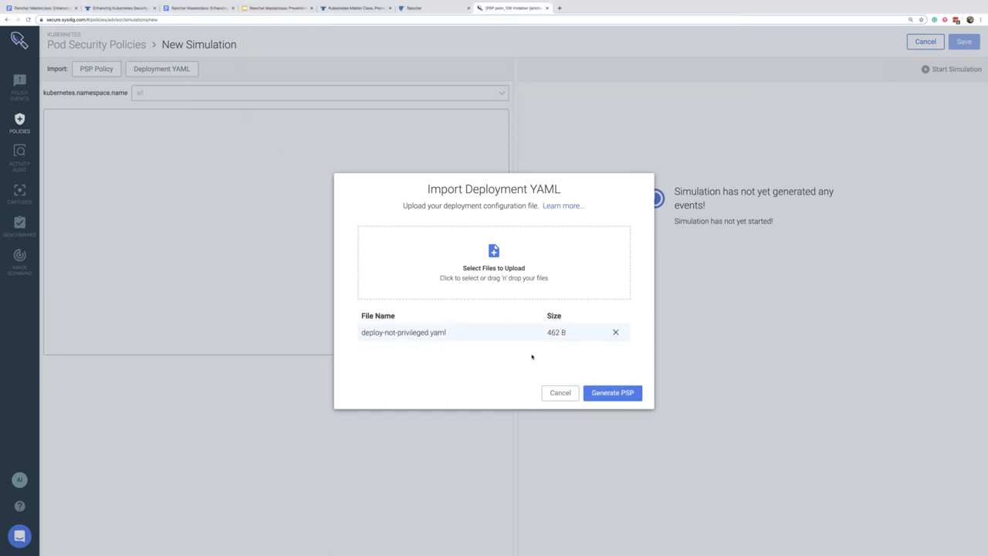
{"action": "left_click", "coordinate": [618, 393]}
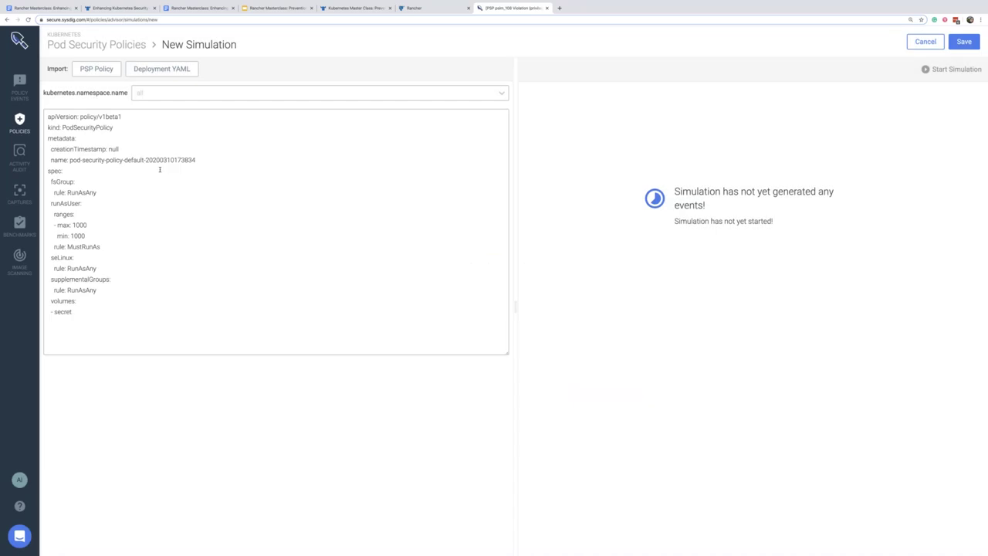
Step: Examine the generated pod security policy's spec, including the runAsUser range and the volumes setting
{"action": "left_click_drag", "start_coordinate": [73, 313], "coordinate": [48, 115]}
{"action": "left_click", "coordinate": [48, 116]}
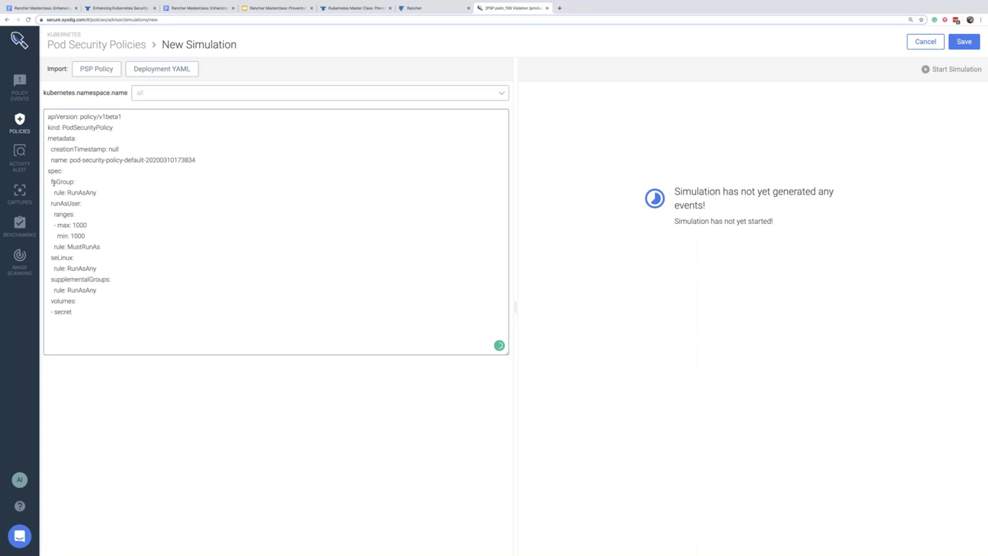
{"action": "left_click_drag", "start_coordinate": [116, 302], "coordinate": [121, 306]}
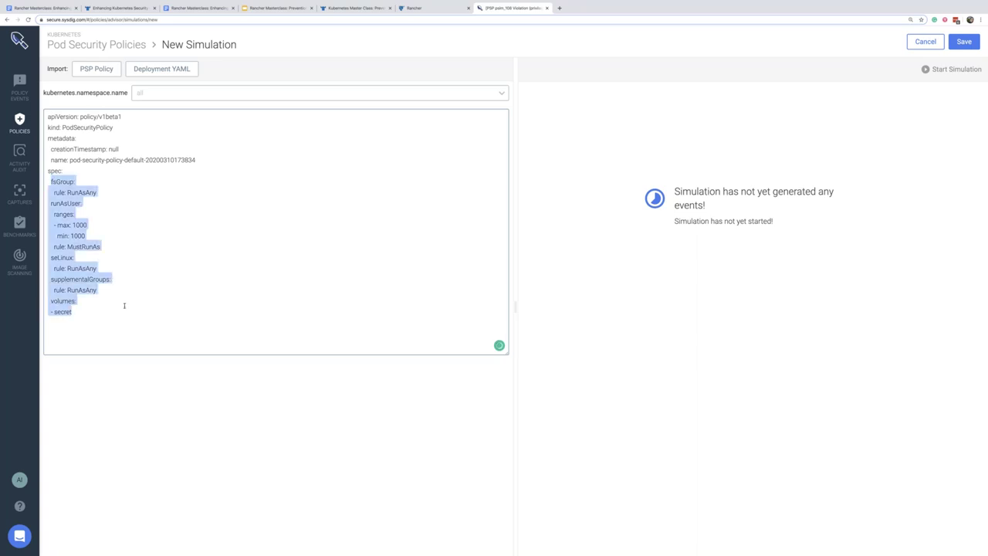
{"action": "left_click", "coordinate": [127, 306]}
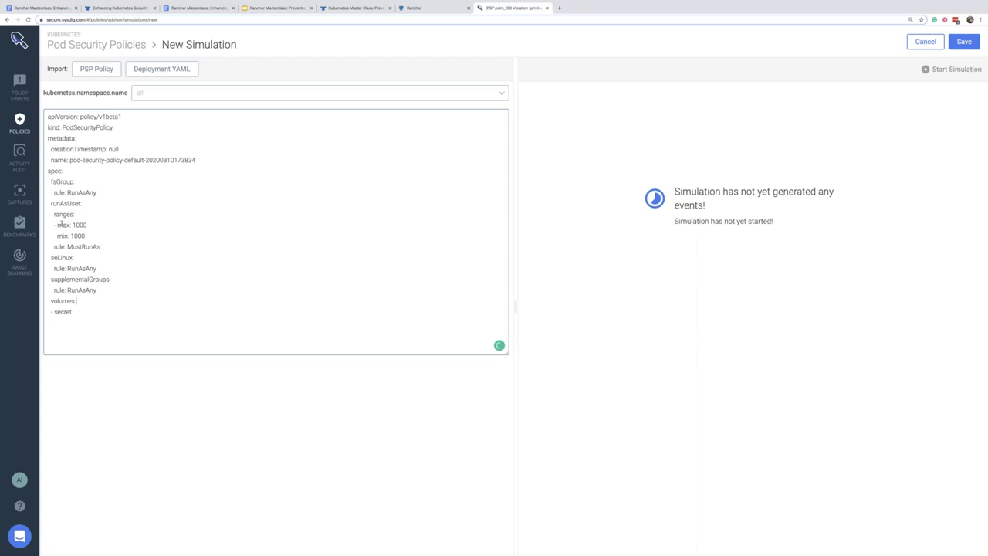
{"action": "left_click_drag", "start_coordinate": [83, 224], "coordinate": [94, 235]}
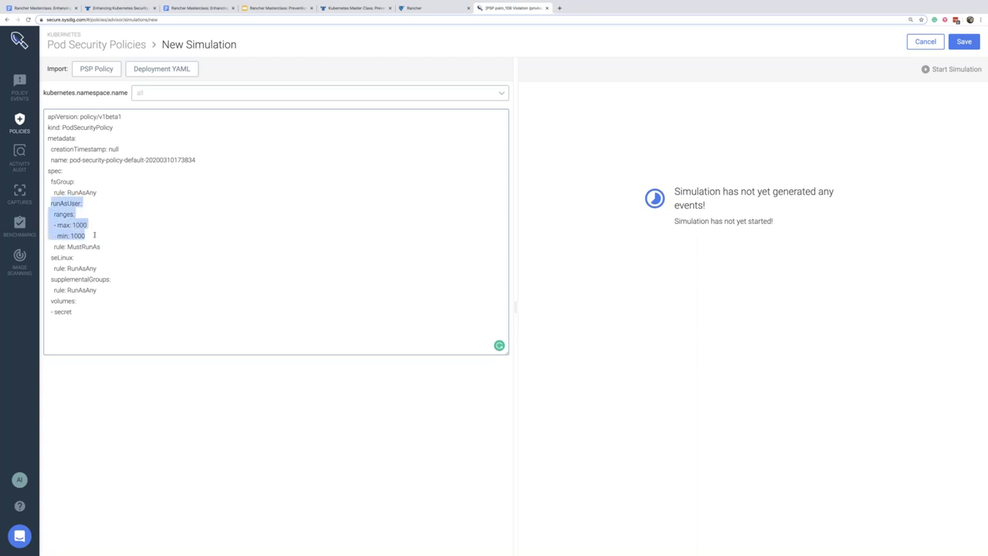
{"action": "left_click", "coordinate": [81, 226]}
{"action": "double_click", "coordinate": [80, 225]}
{"action": "left_click", "coordinate": [78, 235]}
{"action": "double_click", "coordinate": [79, 235]}
{"action": "double_click", "coordinate": [80, 224]}
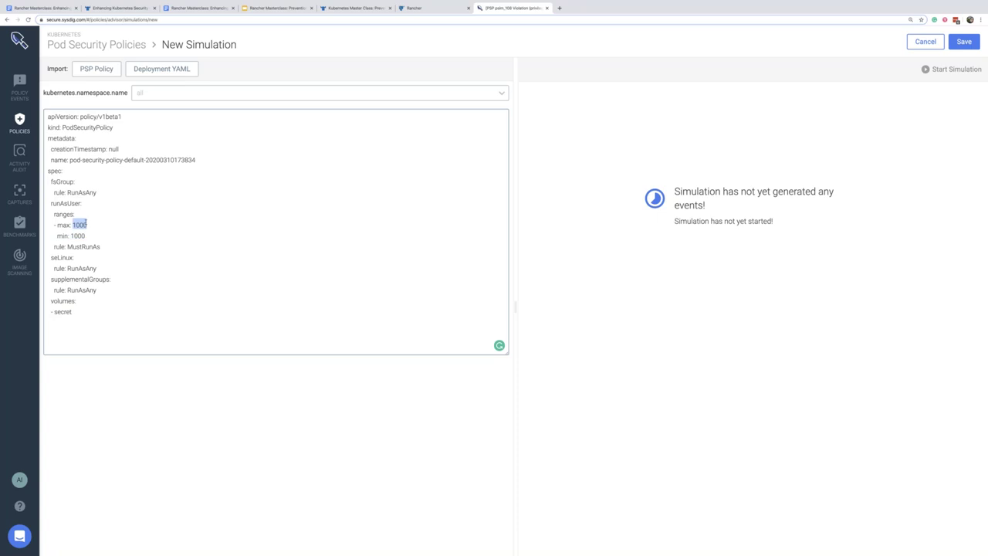
{"action": "left_click_drag", "start_coordinate": [72, 313], "coordinate": [51, 300]}
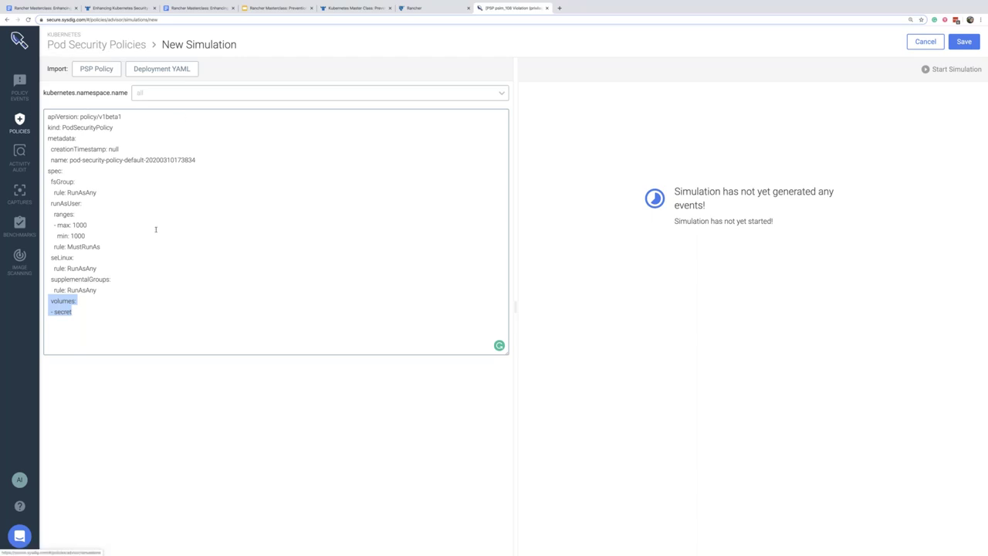
Step: Leave the new simulation, open the webinar-psp-example simulation, and review its policy spec and namespace scope
{"action": "left_click", "coordinate": [110, 45]}
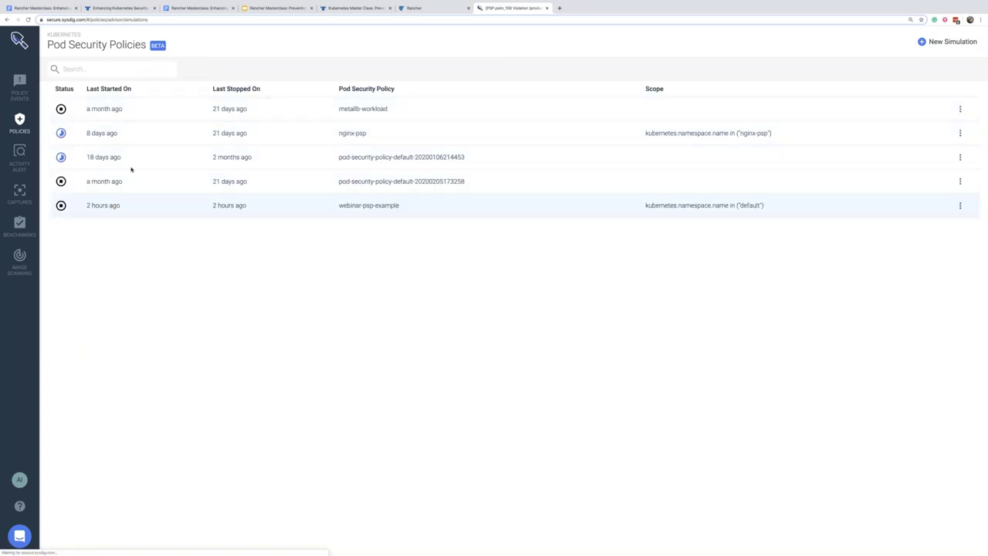
{"action": "left_click", "coordinate": [112, 205]}
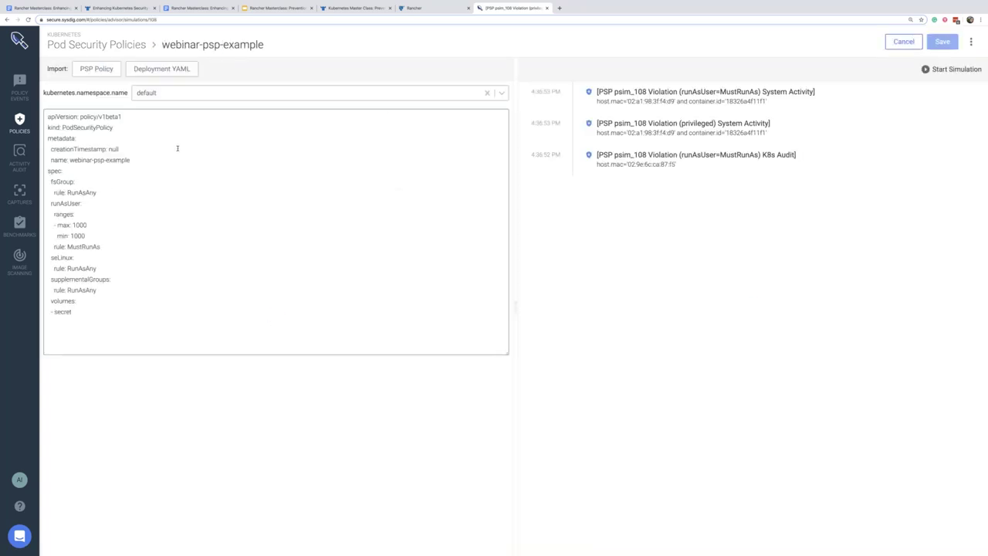
{"action": "left_click_drag", "start_coordinate": [73, 311], "coordinate": [113, 159]}
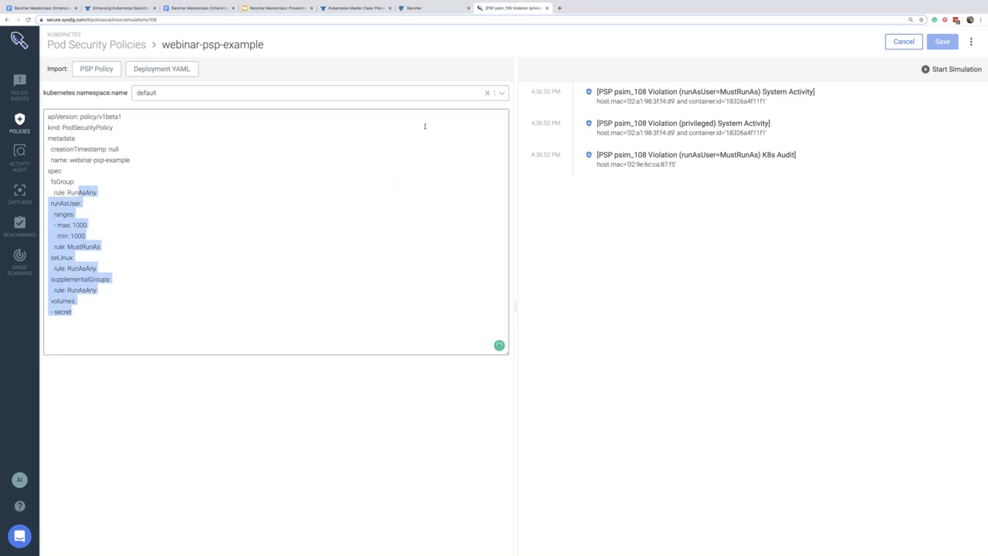
{"action": "left_click", "coordinate": [342, 92]}
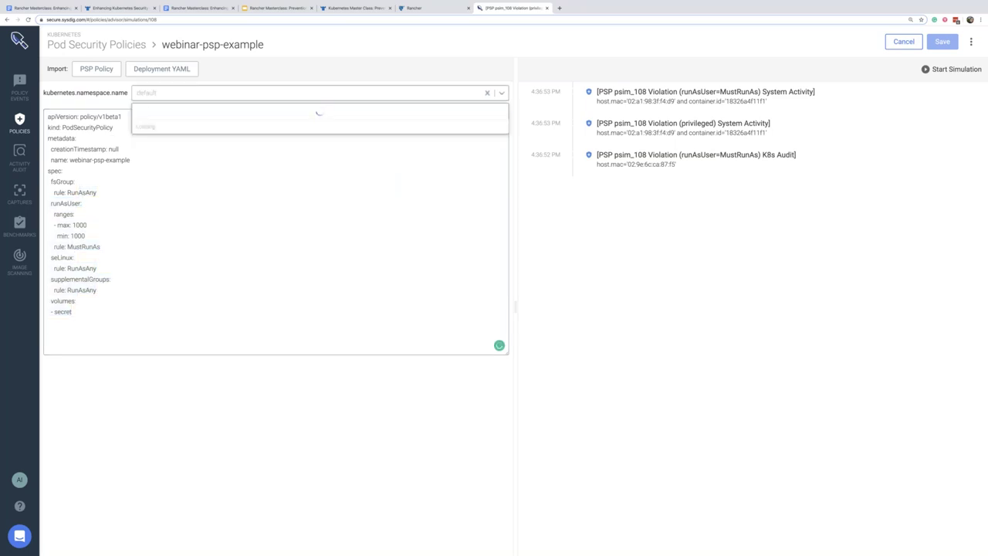
{"action": "left_click", "coordinate": [97, 104]}
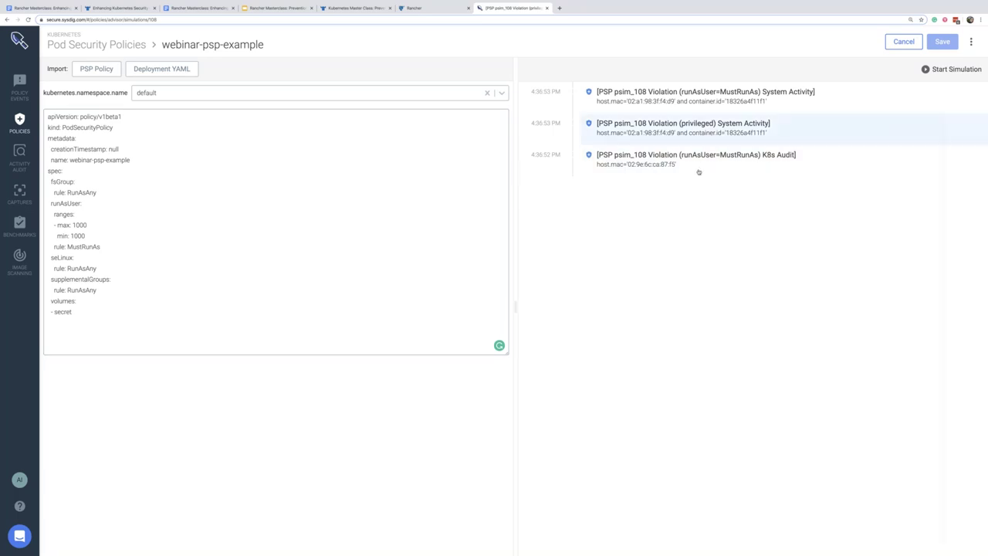
Step: Open the privileged System Activity violation event, examine its summary, and close the event details
{"action": "left_click", "coordinate": [658, 138]}
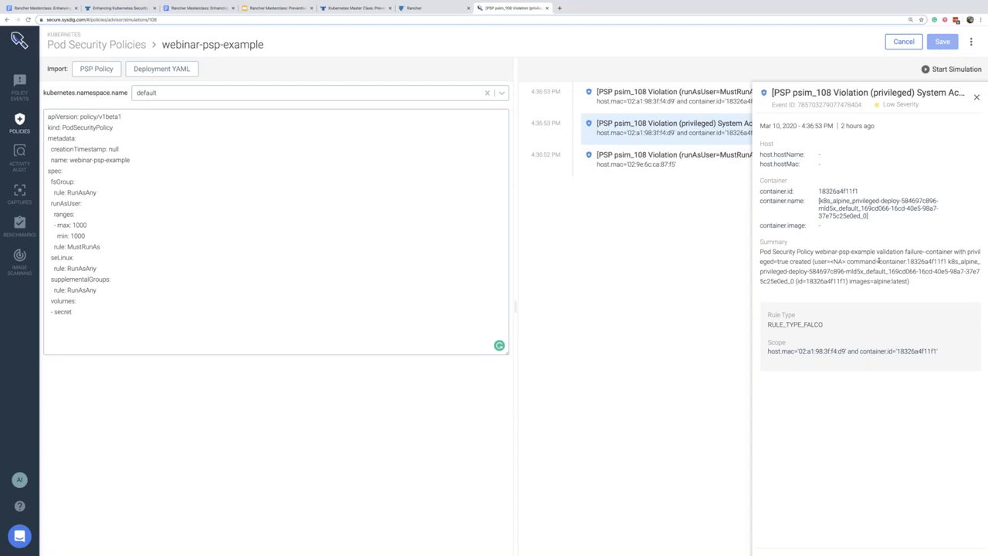
{"action": "left_click_drag", "start_coordinate": [909, 285], "coordinate": [827, 252]}
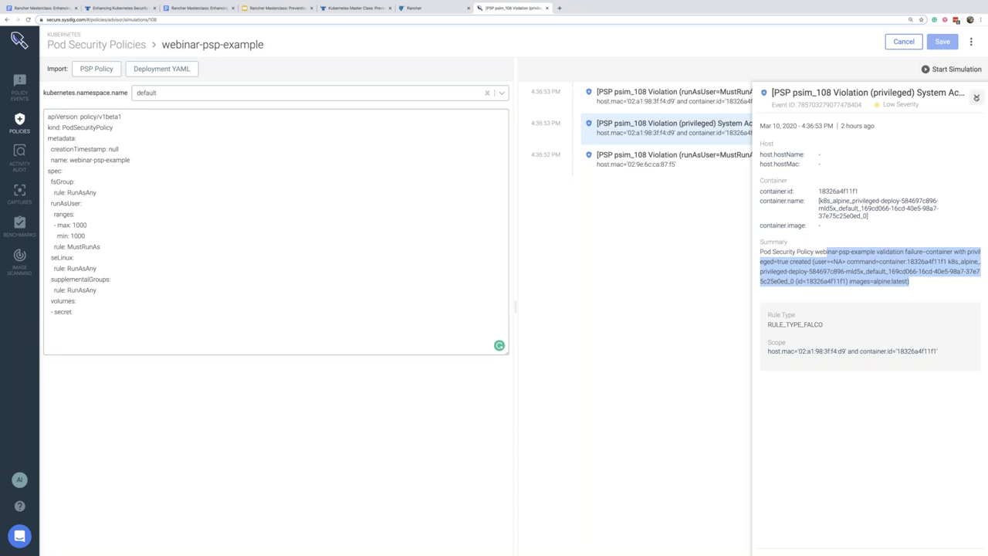
{"action": "left_click", "coordinate": [976, 96]}
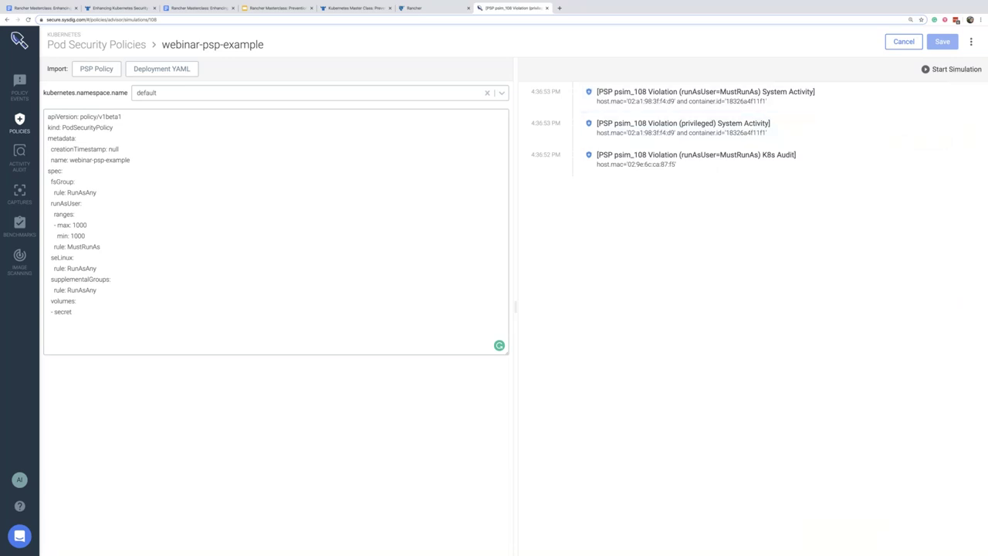
Step: Switch to the Google Slides presentation to view the Sysdig Policy Advisor demo slide, and return to the Sysdig Secure simulation
{"action": "left_click", "coordinate": [279, 8]}
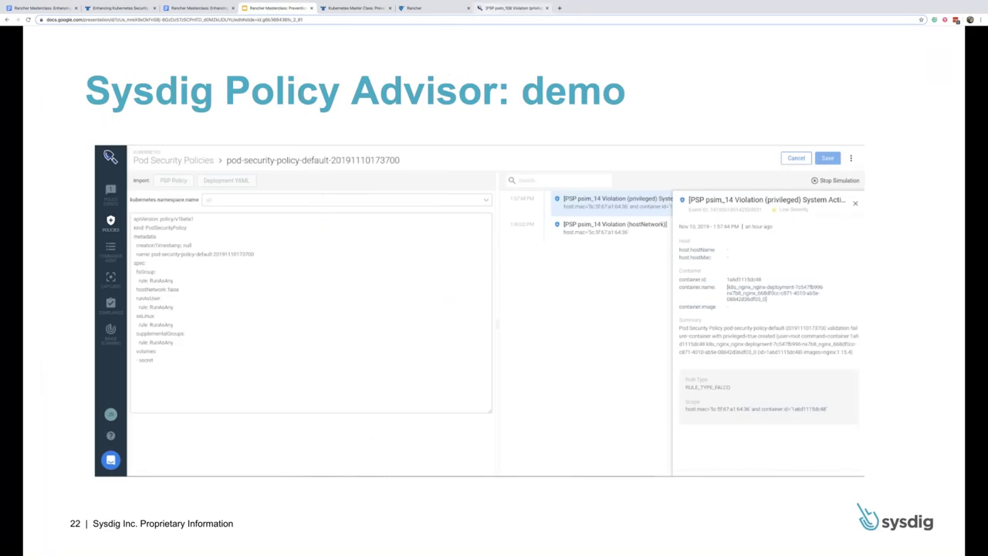
{"action": "left_click", "coordinate": [512, 7]}
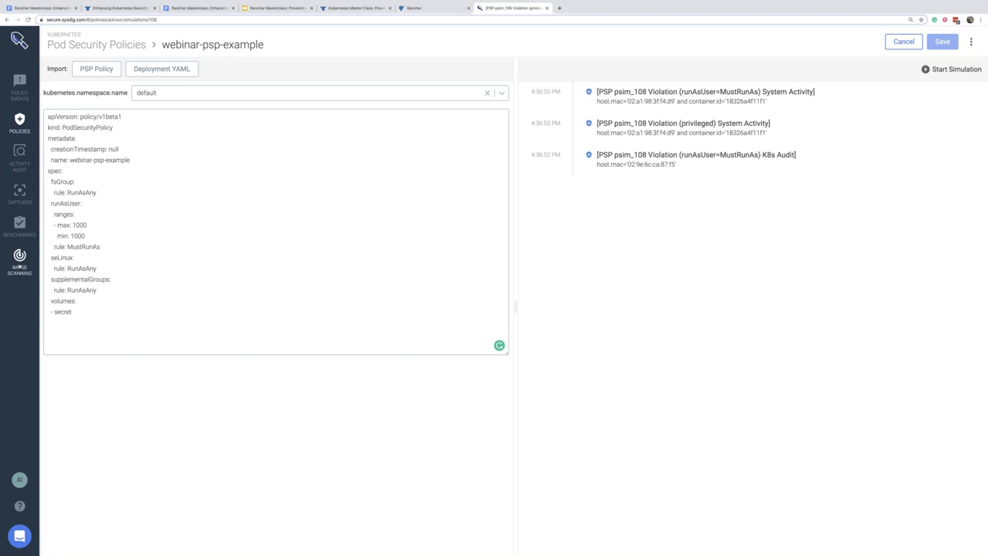
Step: Open the runtime image scanning results for the entire infrastructure and review the scan summary and the unscanned images
{"action": "mouse_move", "coordinate": [19, 265]}
{"action": "left_click", "coordinate": [63, 64]}
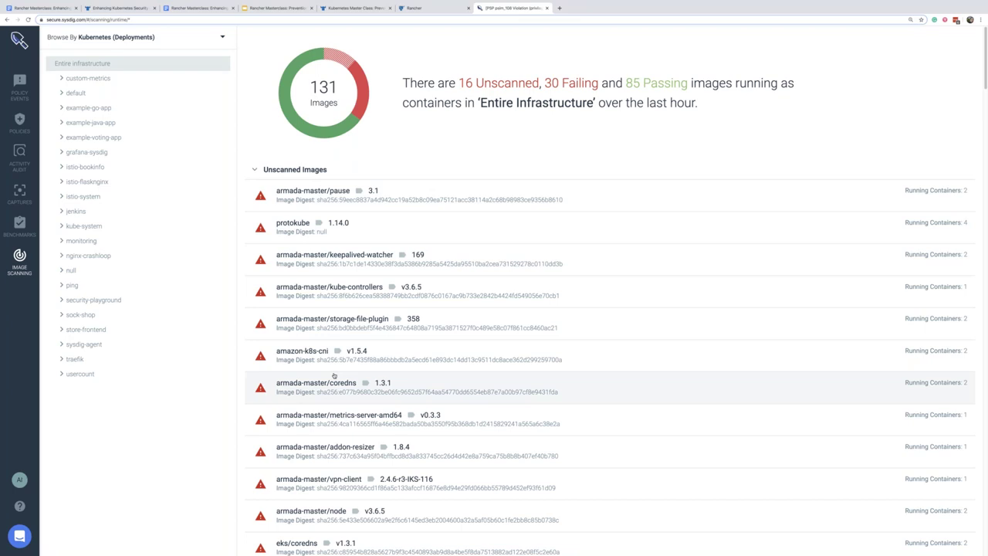
{"action": "scroll", "coordinate": [333, 375], "scroll_direction": "down", "scroll_amount": 1}
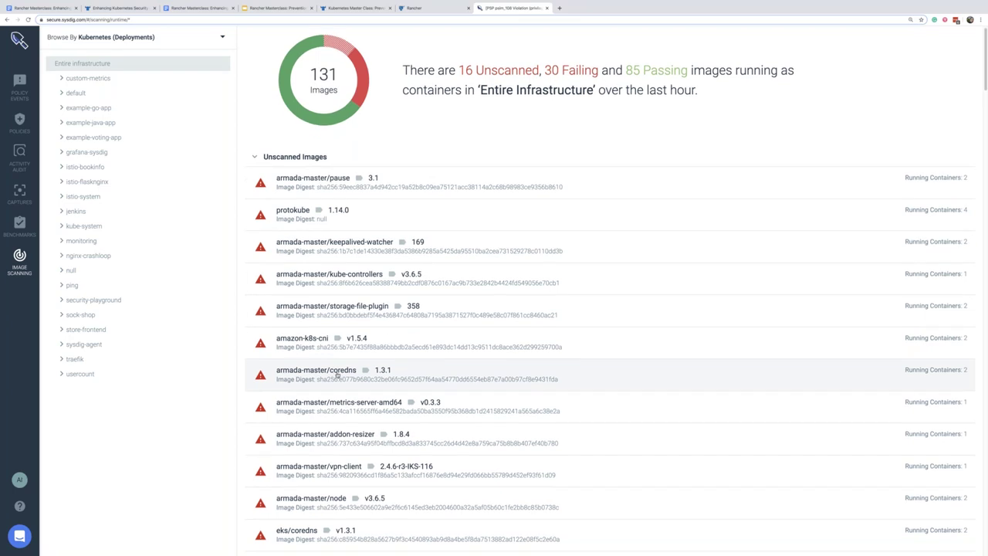
{"action": "scroll", "coordinate": [336, 375], "scroll_direction": "down", "scroll_amount": 1}
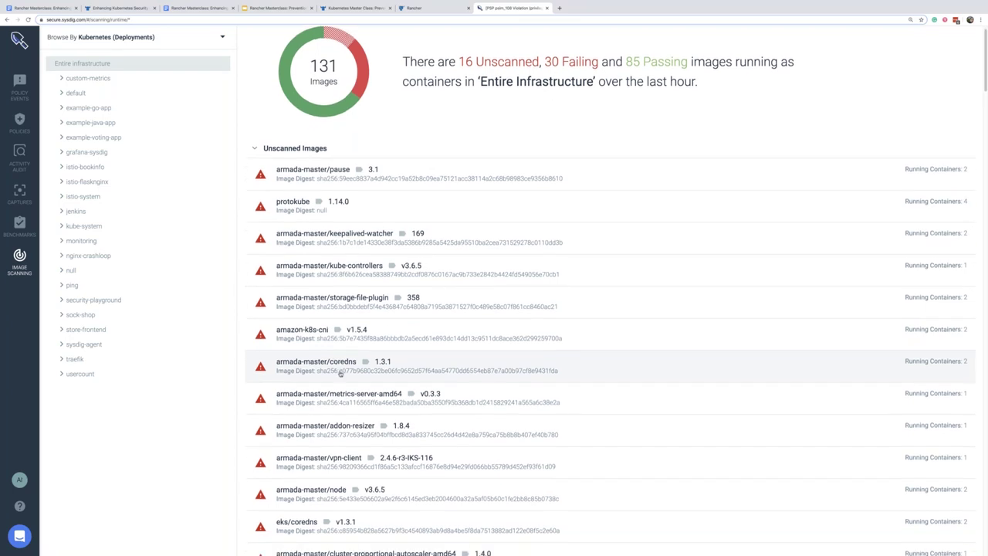
{"action": "scroll", "coordinate": [340, 373], "scroll_direction": "down", "scroll_amount": 1}
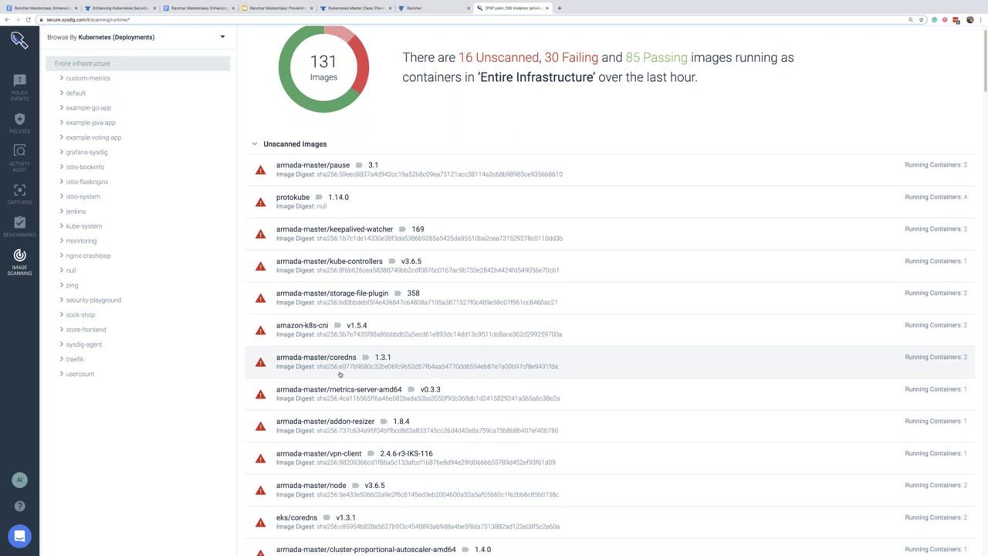
{"action": "scroll", "coordinate": [340, 374], "scroll_direction": "down", "scroll_amount": 3}
{"action": "scroll", "coordinate": [340, 373], "scroll_direction": "up", "scroll_amount": 4}
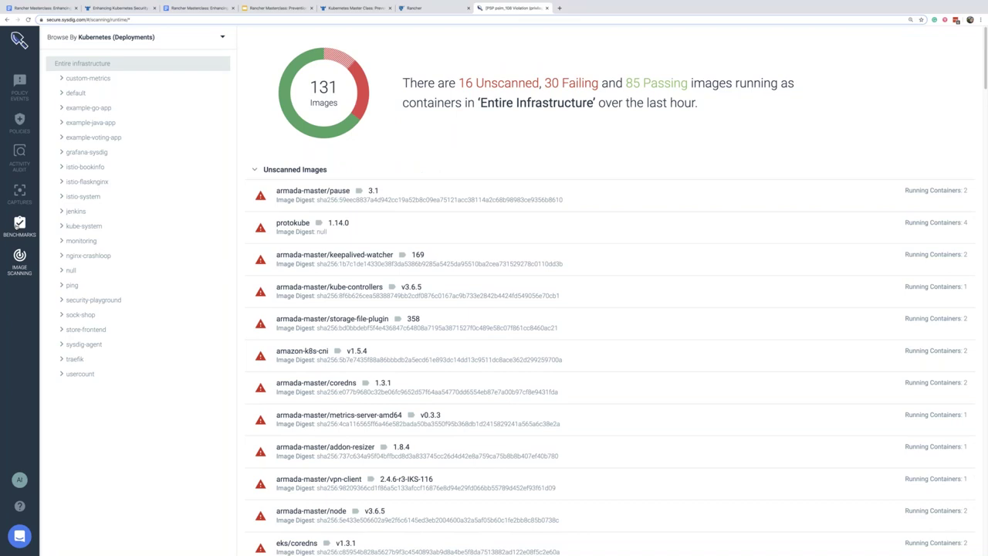
Step: Open the Kubernetes Master compliance check in the benchmark results and review its API Server tests
{"action": "left_click", "coordinate": [19, 224]}
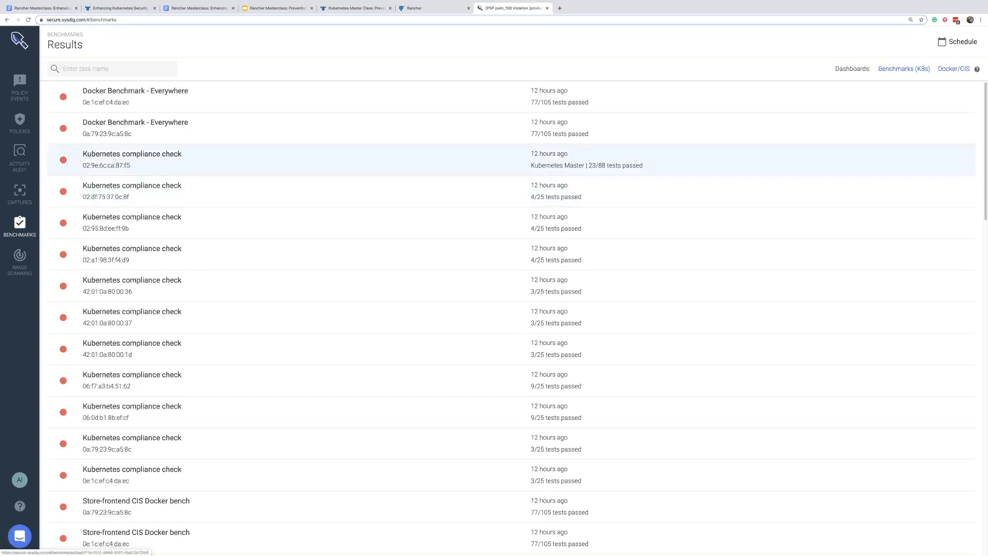
{"action": "left_click", "coordinate": [132, 159]}
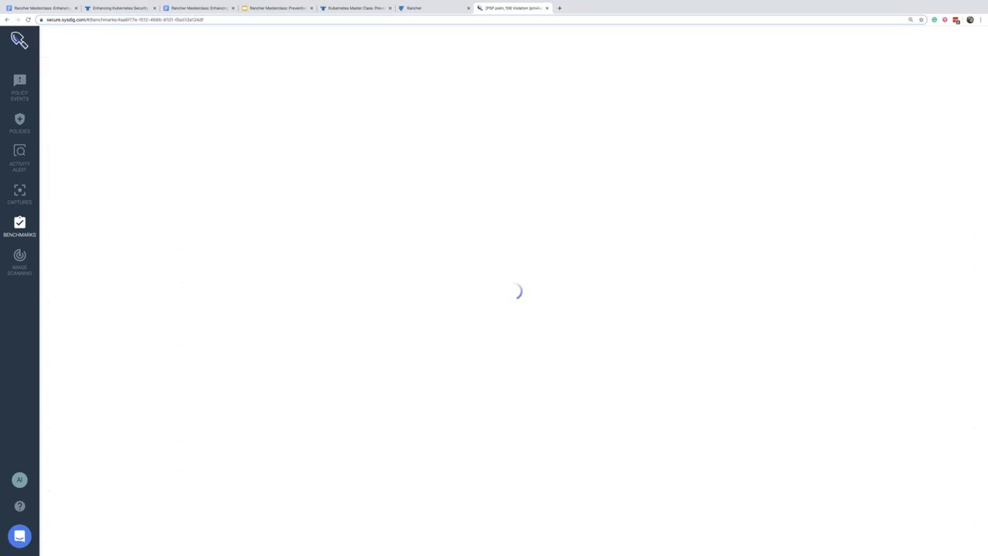
{"action": "scroll", "coordinate": [359, 260], "scroll_direction": "down", "scroll_amount": 1}
{"action": "scroll", "coordinate": [358, 259], "scroll_direction": "down", "scroll_amount": 1}
{"action": "scroll", "coordinate": [359, 260], "scroll_direction": "down", "scroll_amount": 2}
{"action": "scroll", "coordinate": [359, 309], "scroll_direction": "down", "scroll_amount": 5}
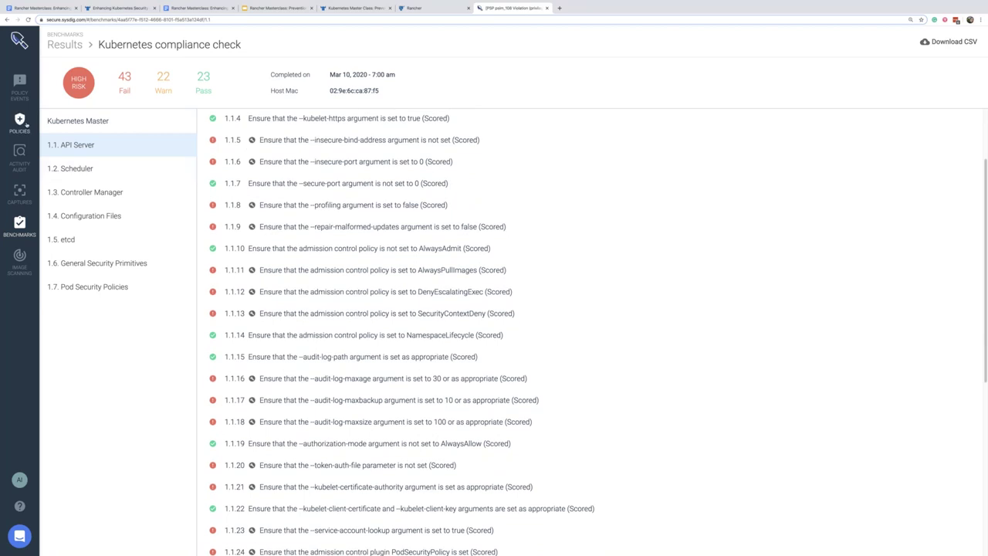
Step: Open the Terminal shell in container runtime policy for editing, examine its Falco rule definition, and close the rule details
{"action": "left_click", "coordinate": [19, 120]}
{"action": "left_click", "coordinate": [79, 87]}
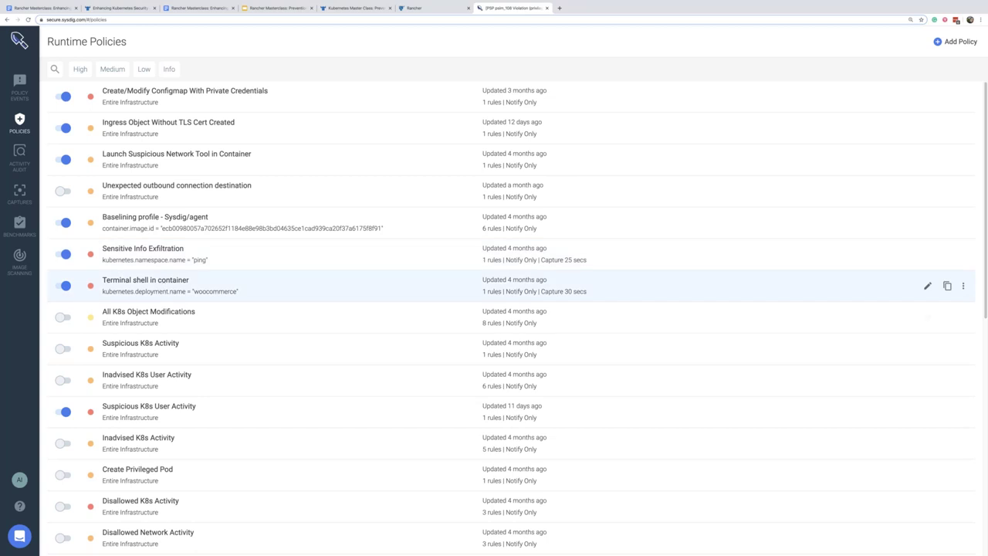
{"action": "left_click", "coordinate": [927, 285]}
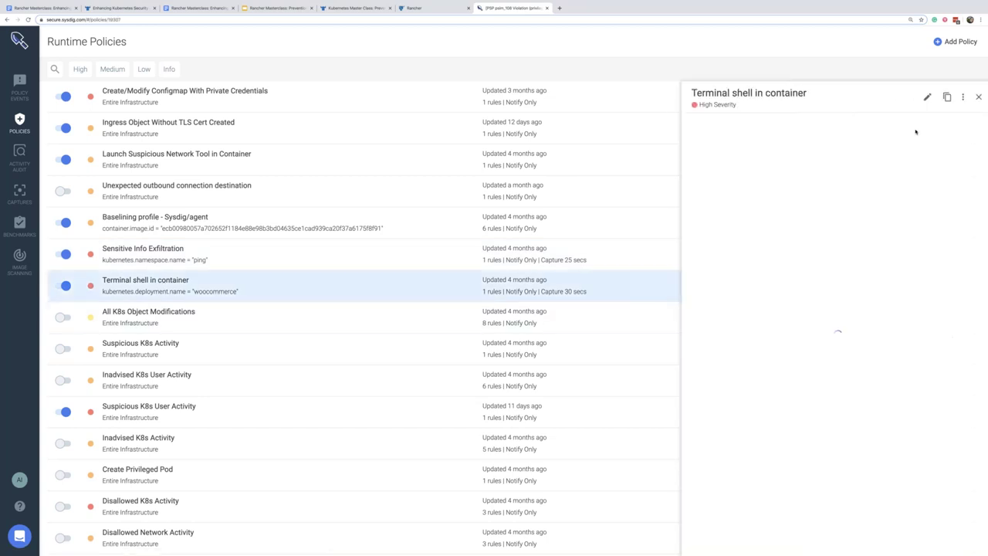
{"action": "left_click", "coordinate": [920, 96]}
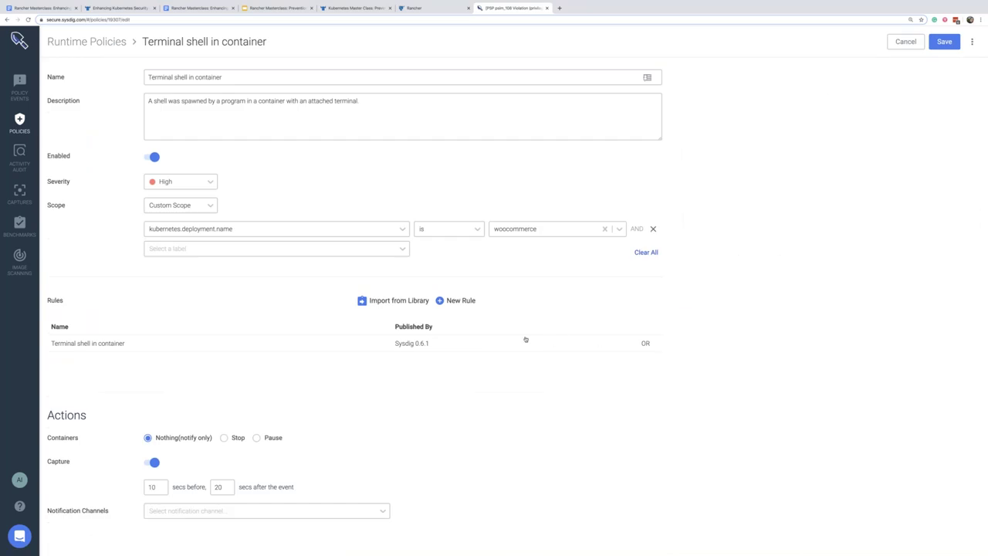
{"action": "left_click", "coordinate": [501, 343]}
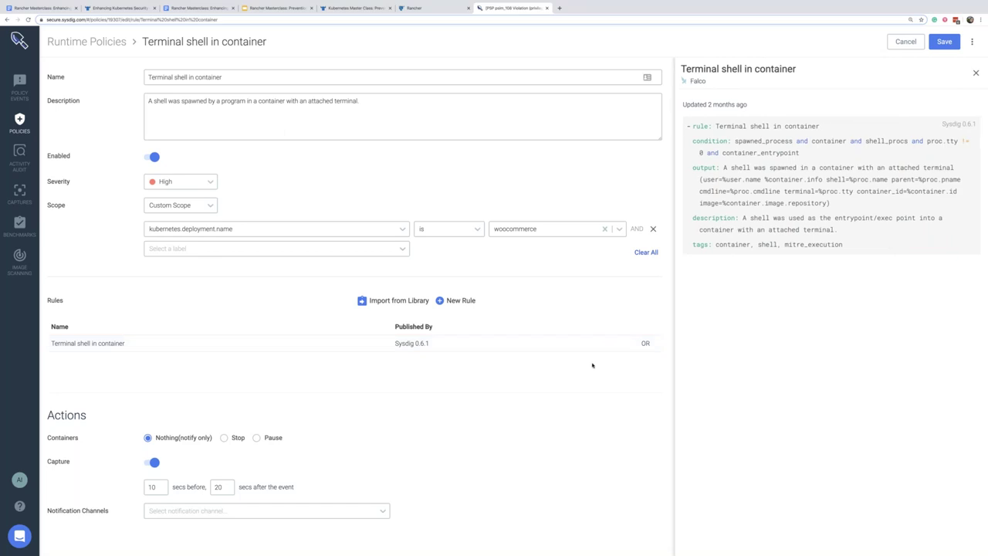
{"action": "left_click_drag", "start_coordinate": [717, 125], "coordinate": [850, 245]}
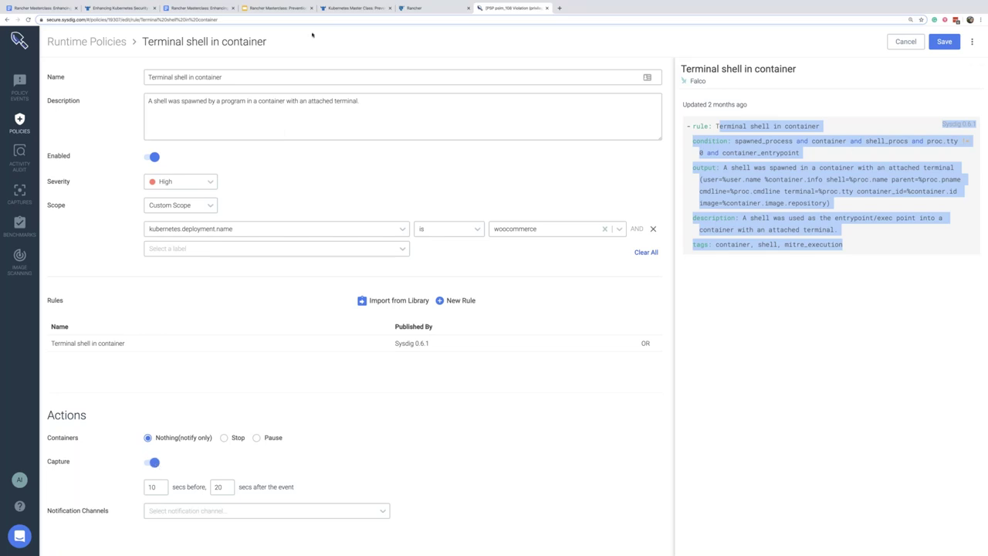
{"action": "key", "text": "alt+Left"}
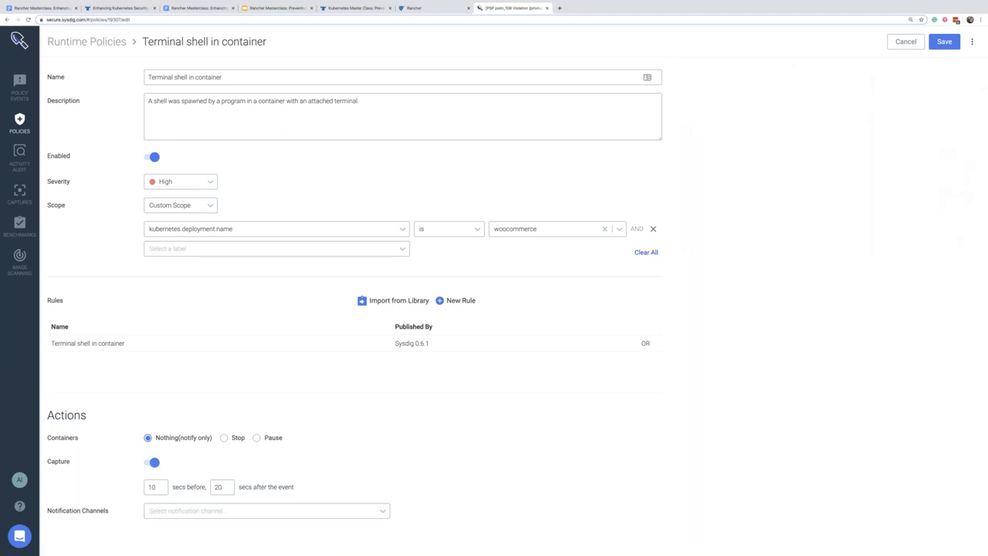
Step: Show the policy events for the last 1 day and examine the scope of the Terminal shell in container event
{"action": "left_click", "coordinate": [20, 81]}
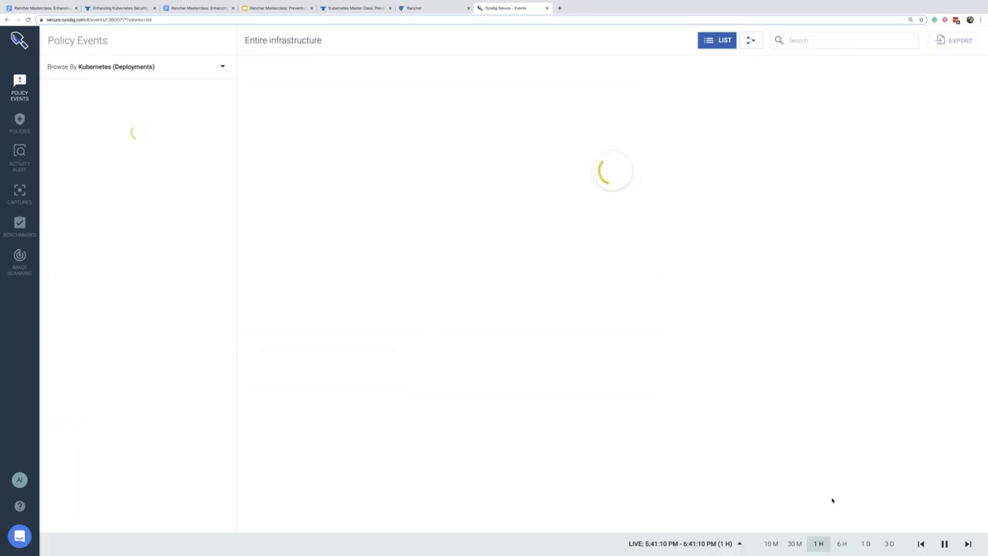
{"action": "left_click", "coordinate": [865, 544]}
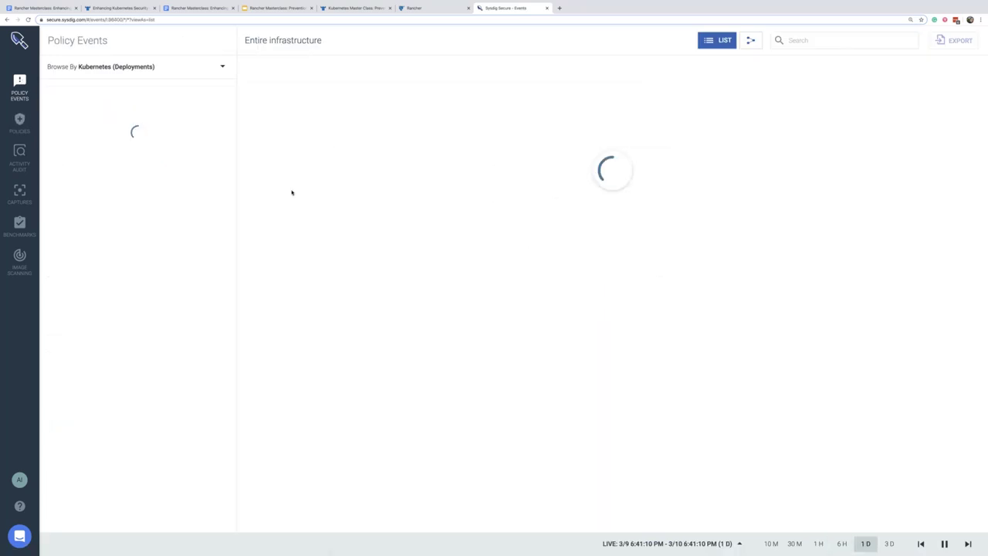
{"action": "left_click", "coordinate": [347, 97]}
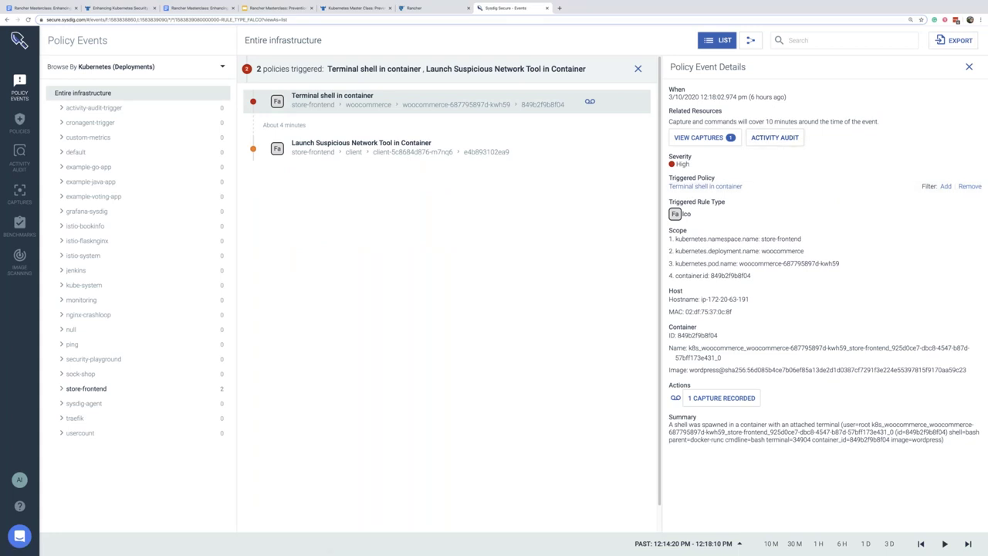
{"action": "left_click_drag", "start_coordinate": [750, 276], "coordinate": [669, 238]}
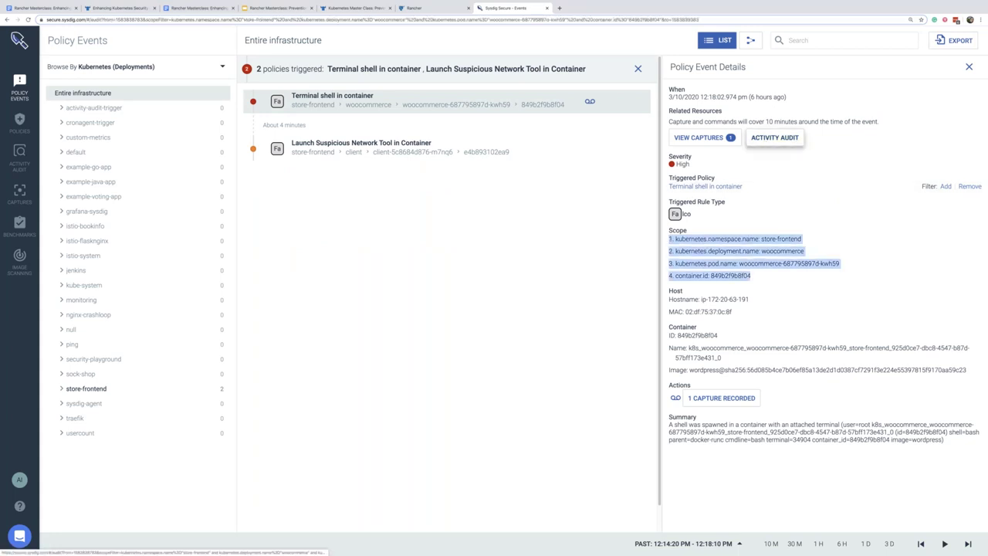
Step: Open the activity audit for the Terminal shell in container event and review its logged commands and file accesses
{"action": "left_click", "coordinate": [774, 137]}
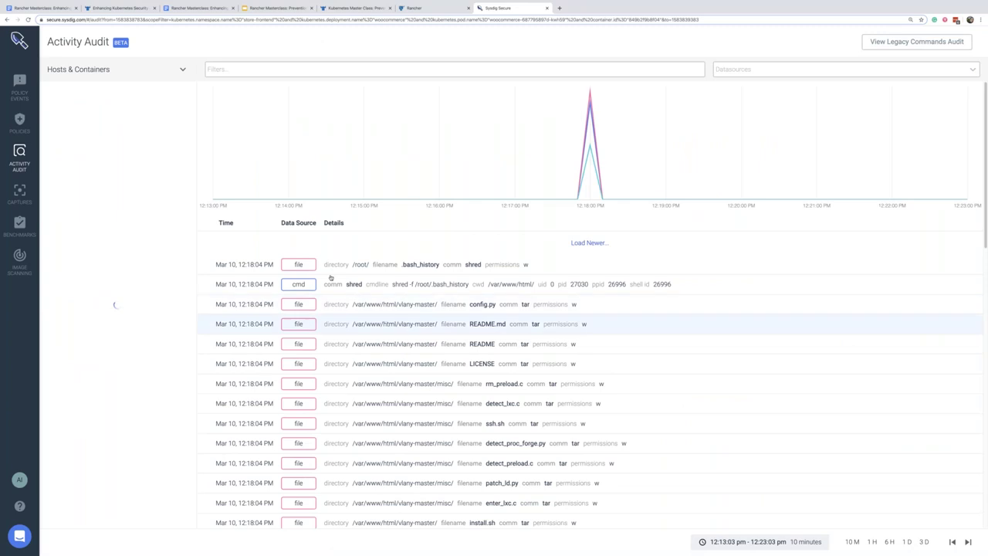
{"action": "scroll", "coordinate": [118, 304], "scroll_direction": "down", "scroll_amount": 1}
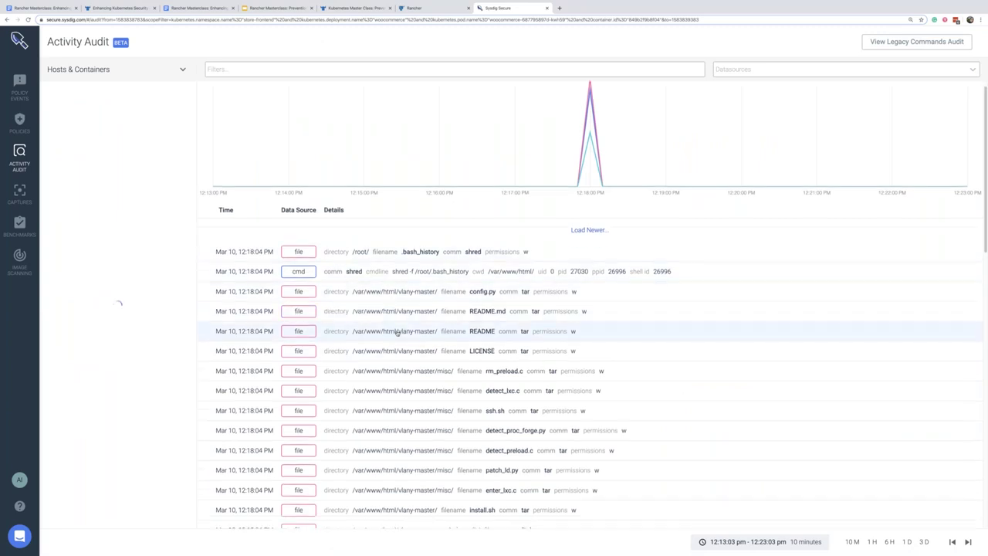
{"action": "scroll", "coordinate": [118, 305], "scroll_direction": "down", "scroll_amount": 5}
{"action": "scroll", "coordinate": [408, 301], "scroll_direction": "down", "scroll_amount": 1}
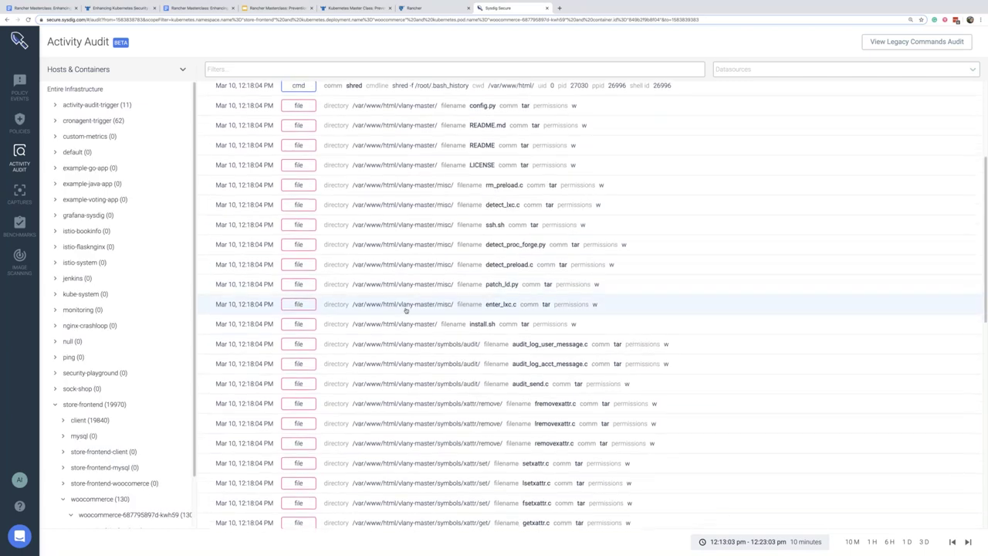
{"action": "scroll", "coordinate": [409, 310], "scroll_direction": "down", "scroll_amount": 4}
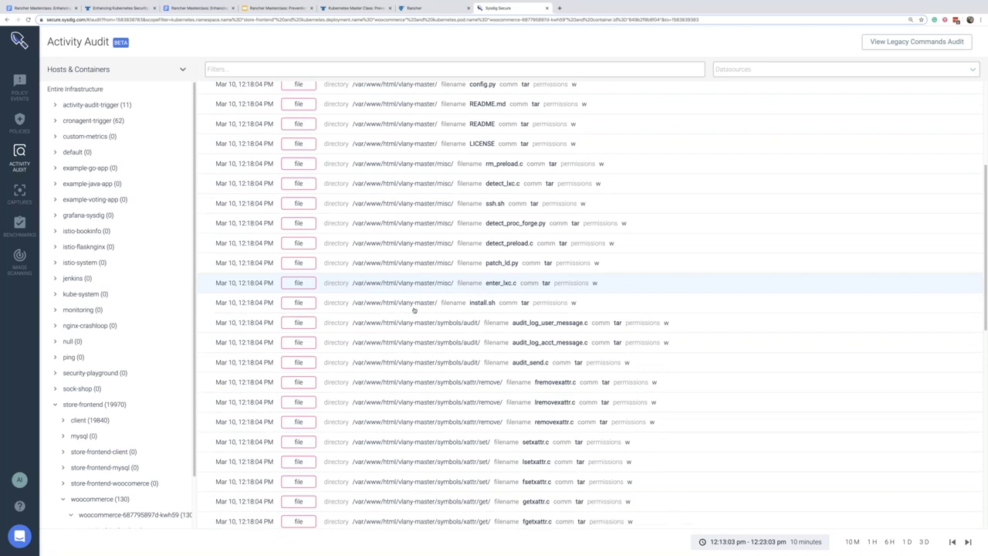
{"action": "scroll", "coordinate": [414, 310], "scroll_direction": "down", "scroll_amount": 4}
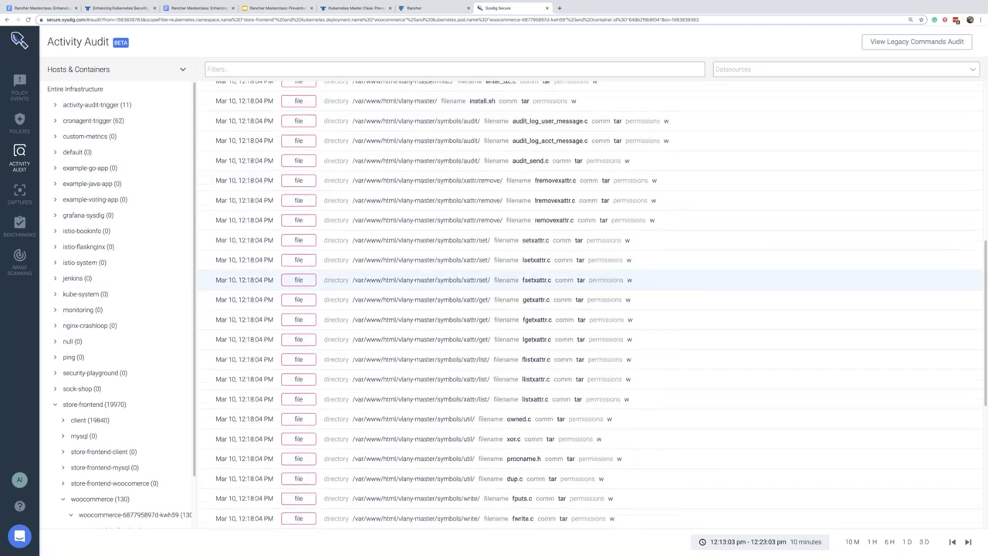
{"action": "scroll", "coordinate": [417, 307], "scroll_direction": "down", "scroll_amount": 2}
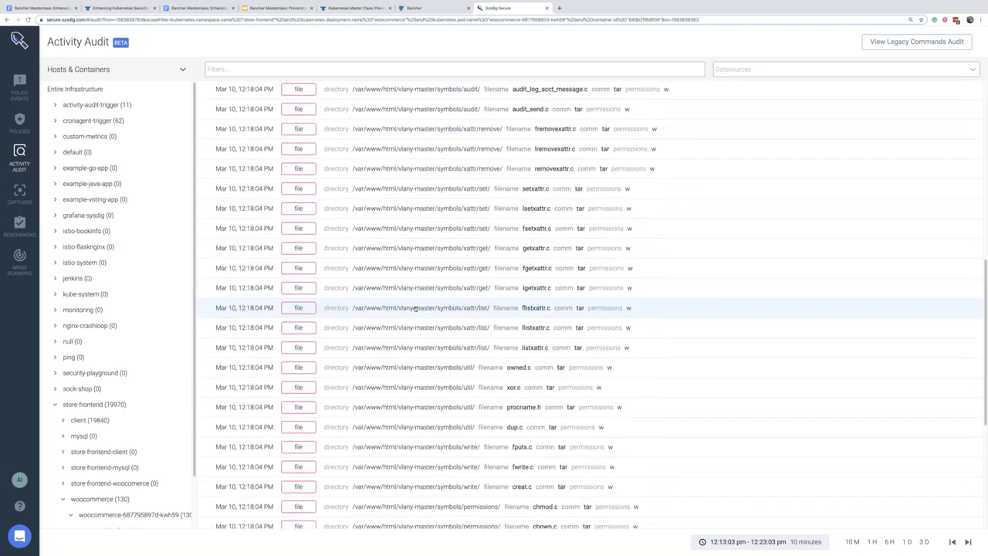
{"action": "scroll", "coordinate": [417, 278], "scroll_direction": "down", "scroll_amount": 1}
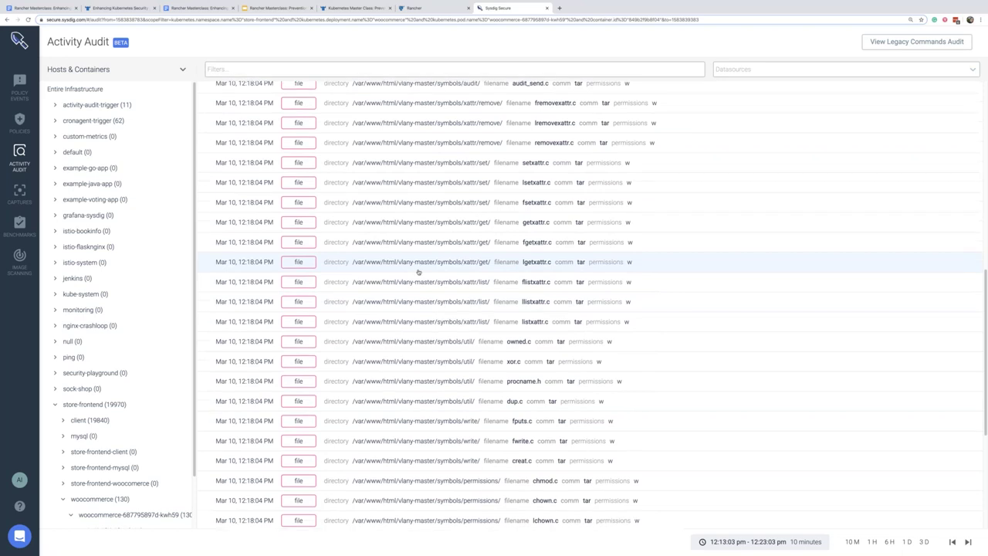
{"action": "scroll", "coordinate": [417, 294], "scroll_direction": "down", "scroll_amount": 1}
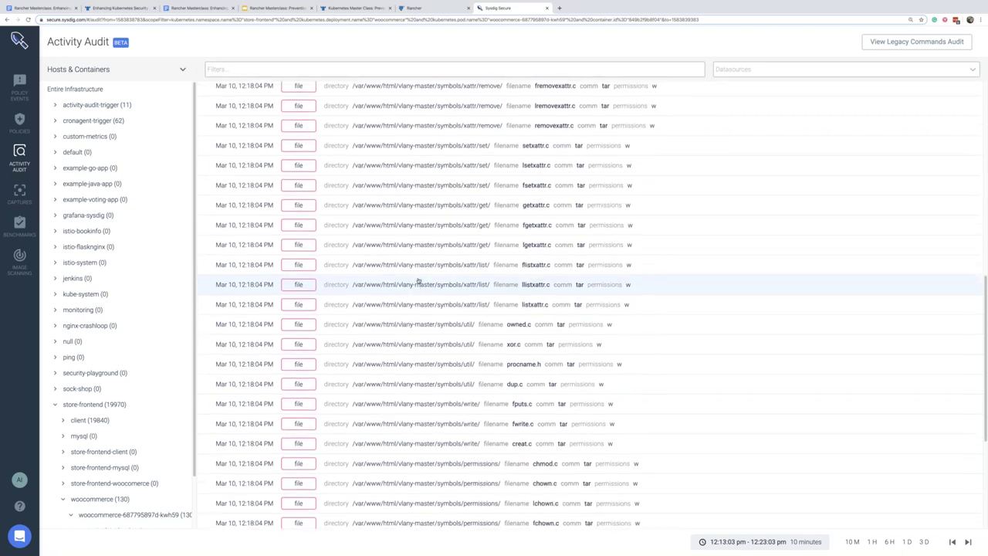
{"action": "scroll", "coordinate": [418, 284], "scroll_direction": "up", "scroll_amount": 5}
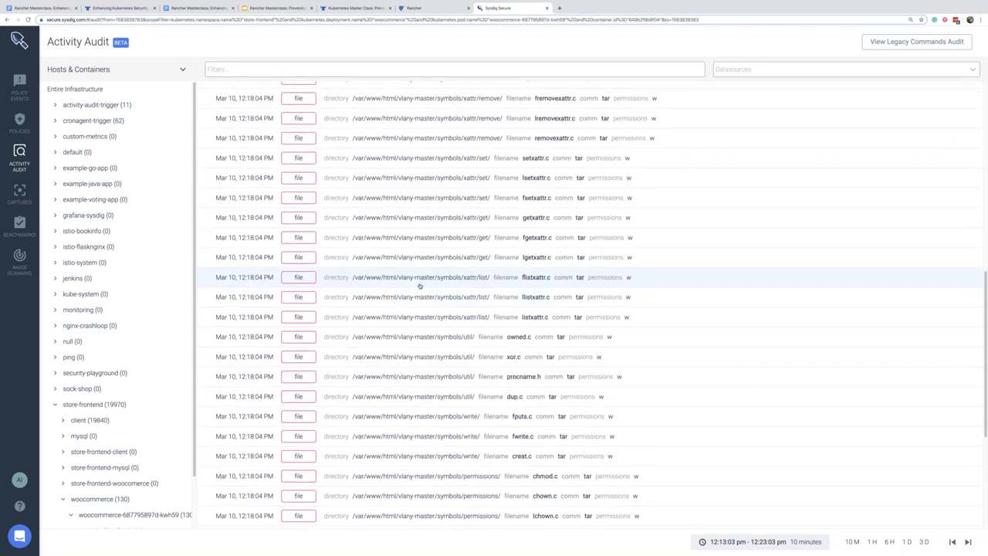
{"action": "scroll", "coordinate": [419, 285], "scroll_direction": "up", "scroll_amount": 15}
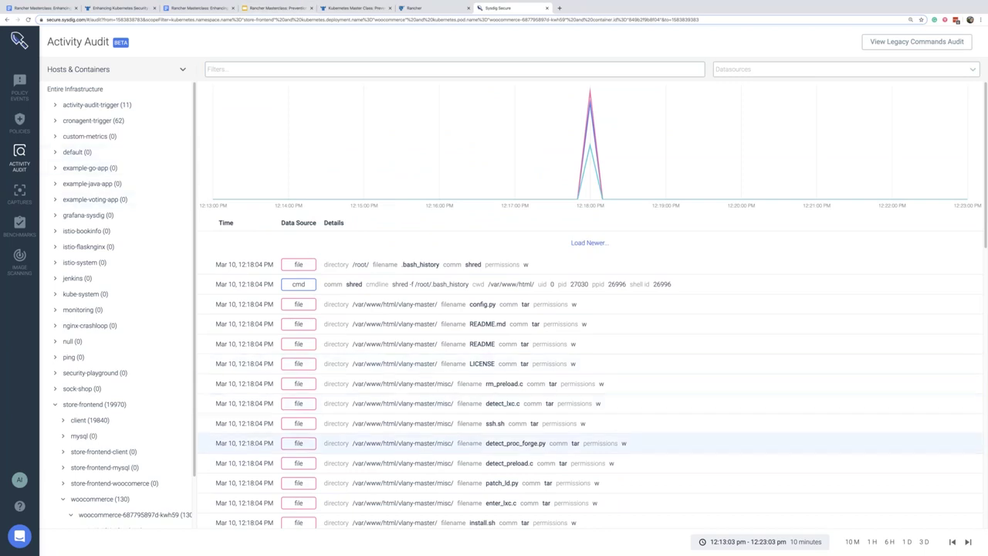
Step: View the file access details for detect_proc_forge.py, and switch to the Google Slides presentation
{"action": "left_click", "coordinate": [359, 445]}
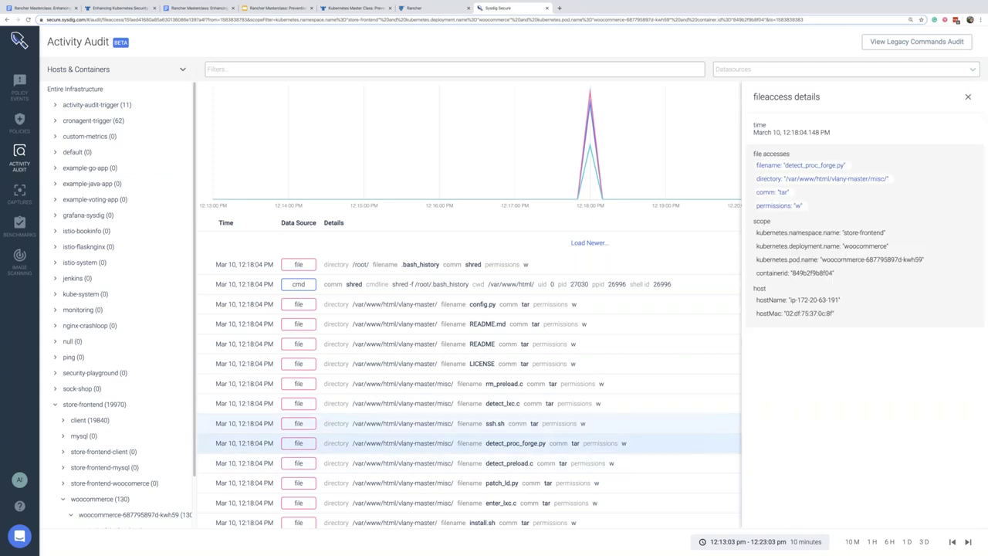
{"action": "left_click", "coordinate": [275, 8]}
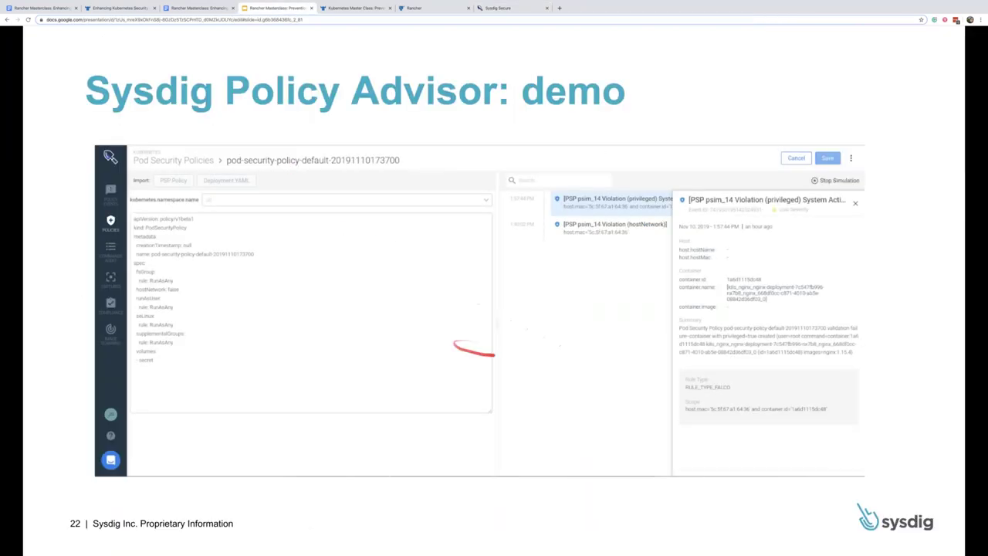